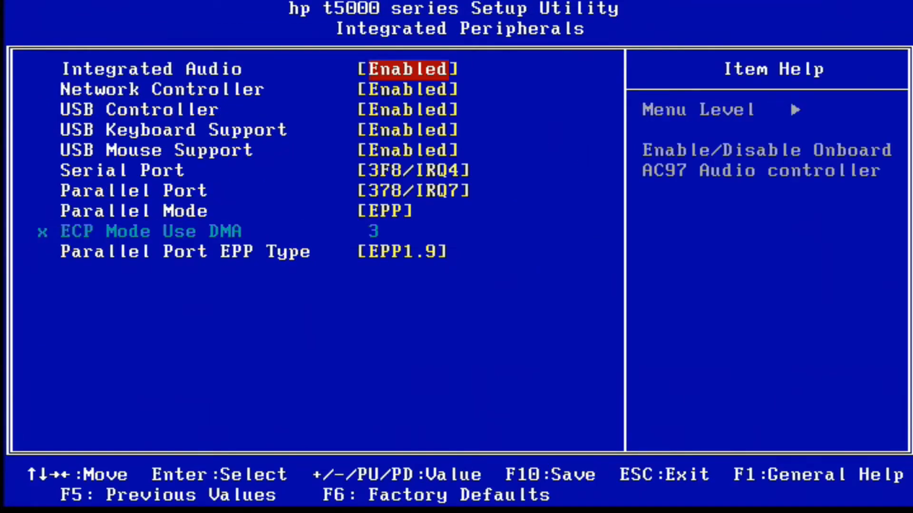
Step: Review the USB controller, keyboard and mouse settings under Integrated Peripherals, keeping USB Mouse Support set to Enabled
key(Down)
key(Down)
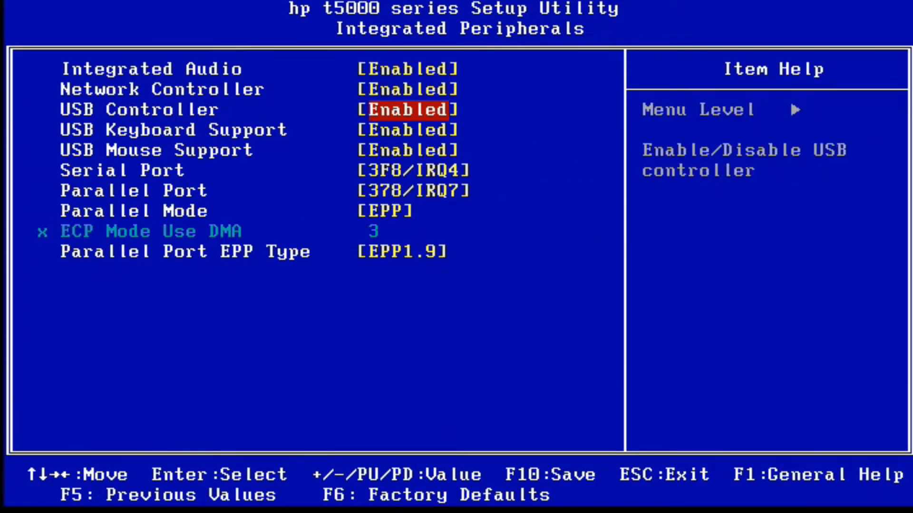
key(Down)
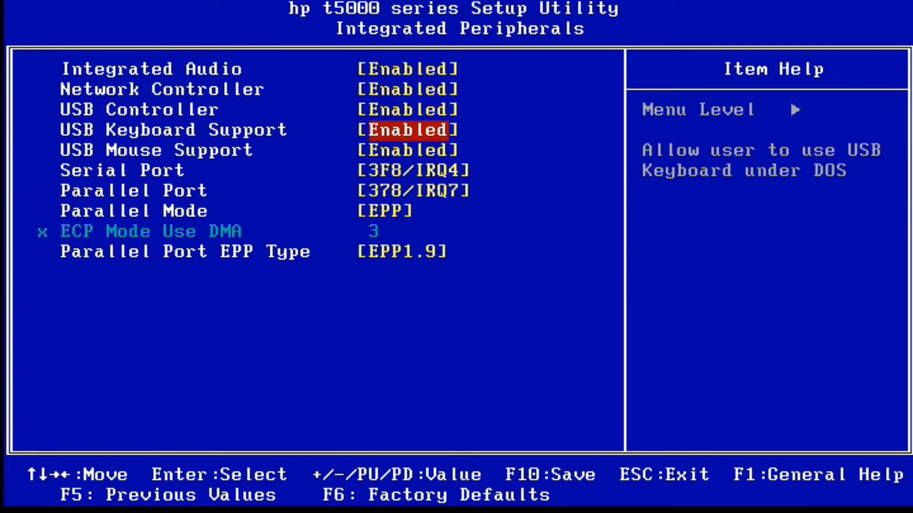
key(Down)
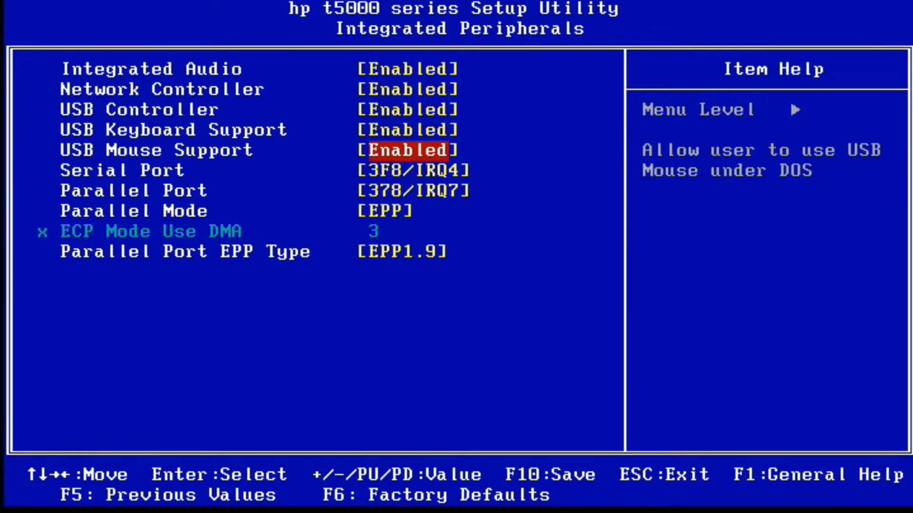
key(Return)
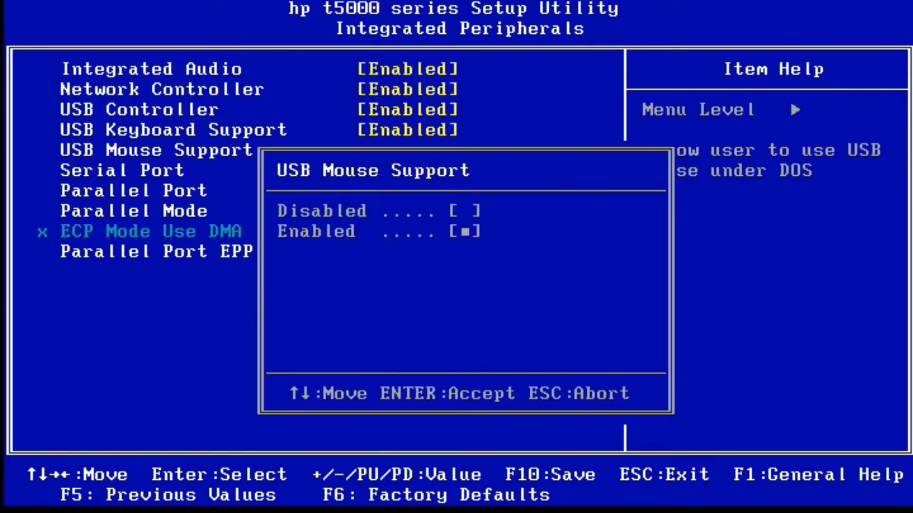
key(Return)
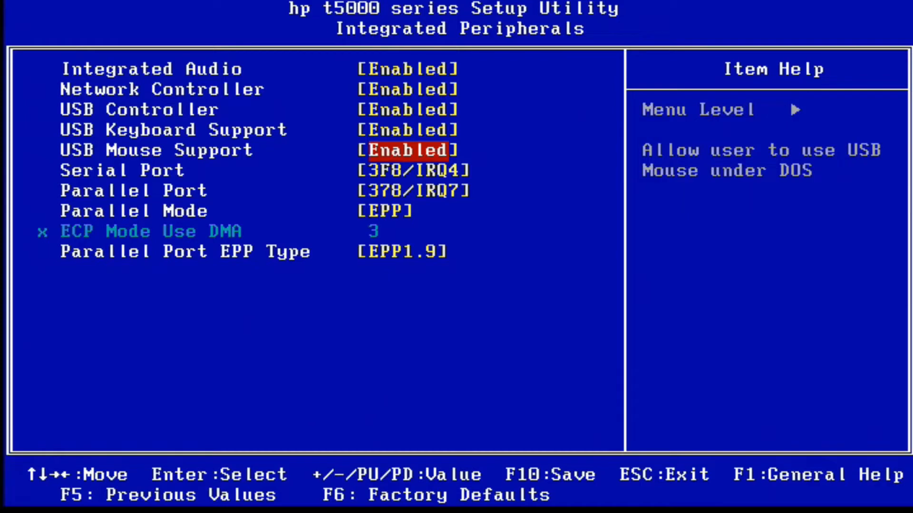
key(Escape)
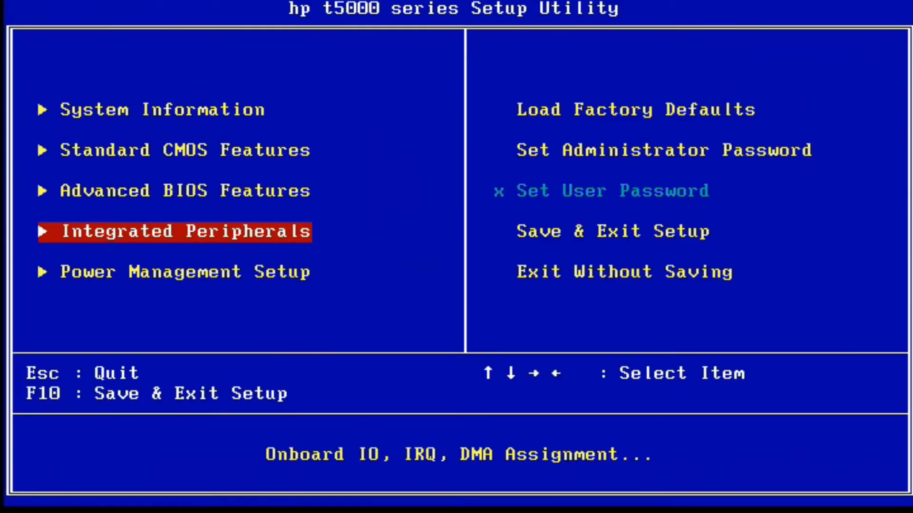
Step: Check the First Boot Device and Second Boot Device choices in Advanced BIOS Features without altering them
key(Up)
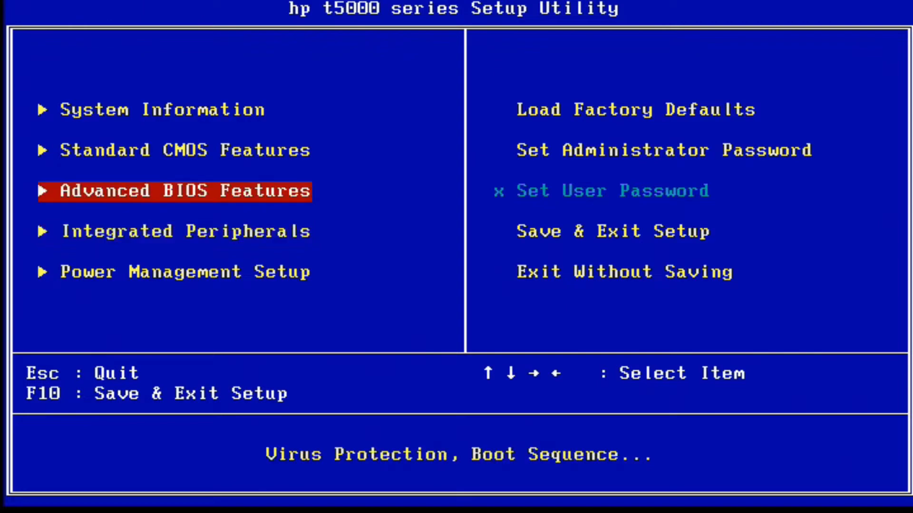
key(Return)
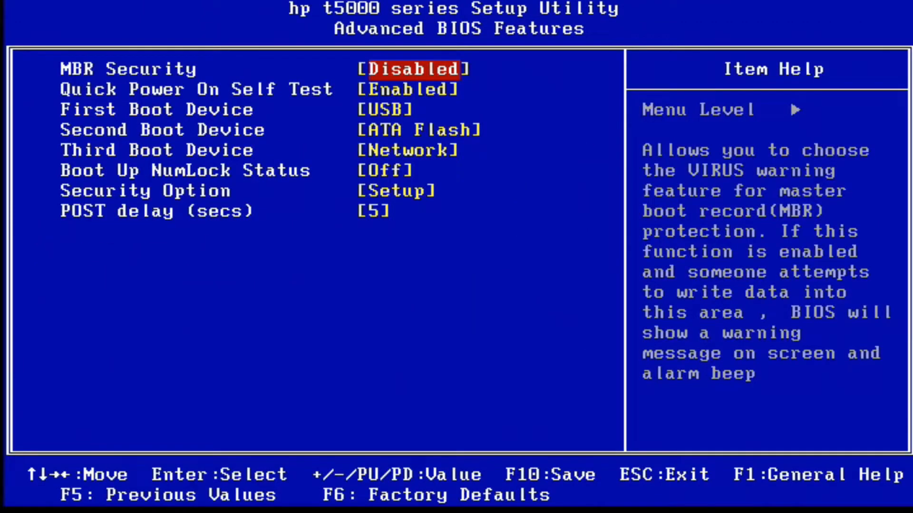
key(Down)
key(Down)
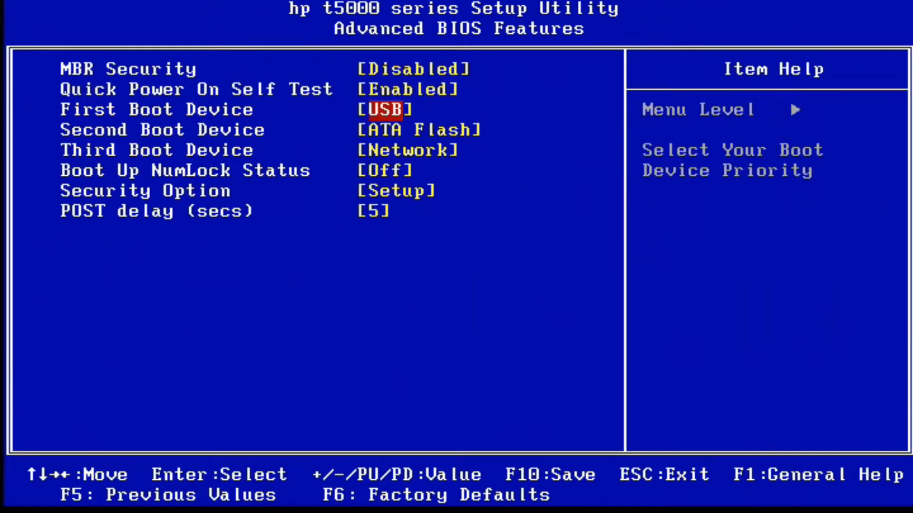
key(Return)
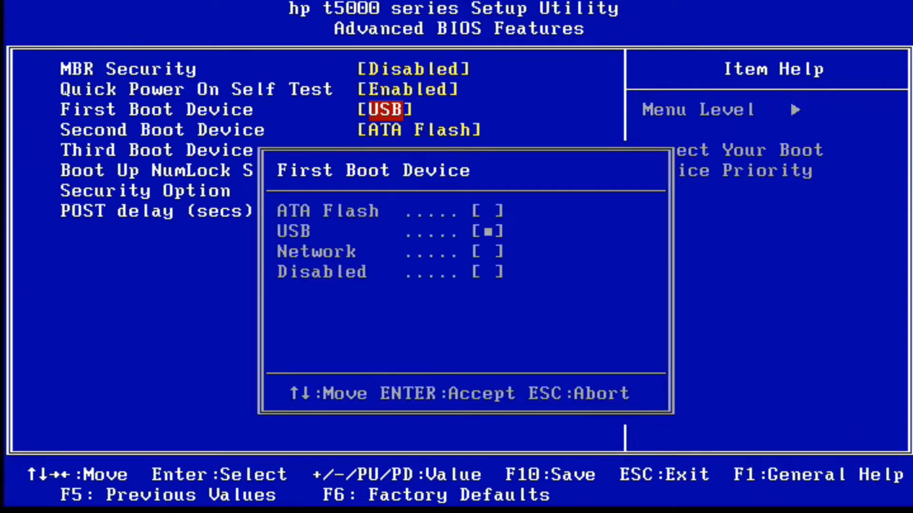
key(Escape)
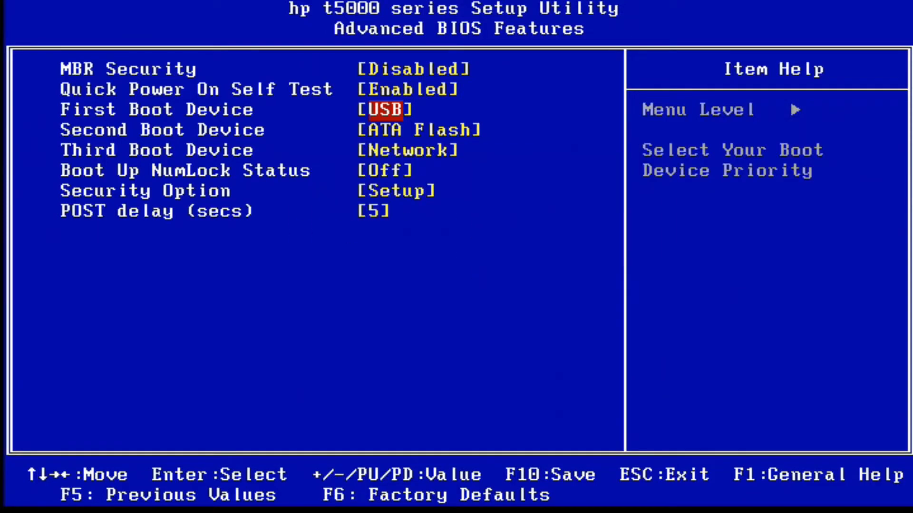
key(Down)
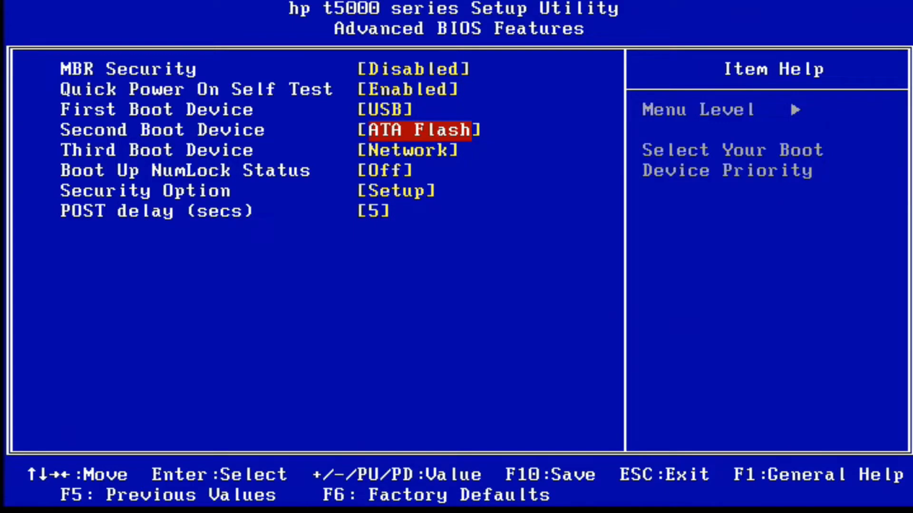
key(Return)
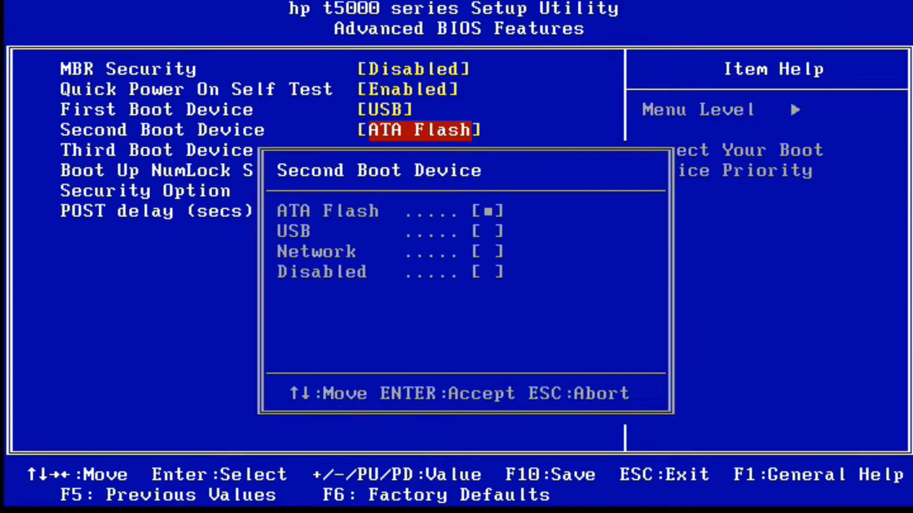
key(Escape)
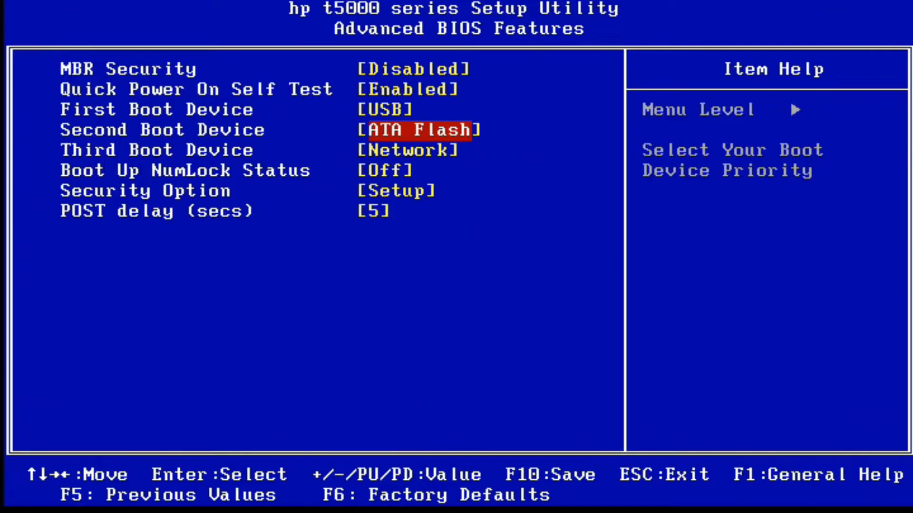
Step: Return to the main setup screen and save the settings to CMOS, exiting the BIOS setup
key(Escape)
key(Down)
key(Down)
key(Right)
key(Up)
key(Return)
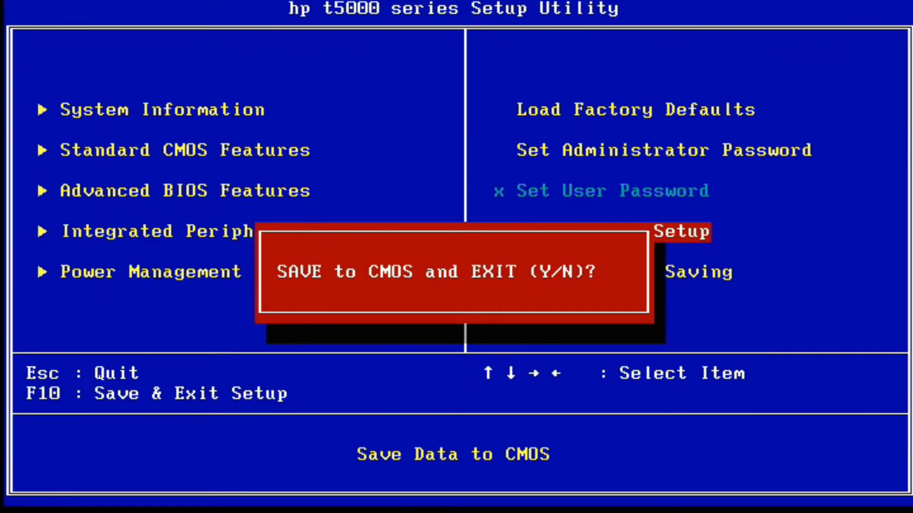
key(Return)
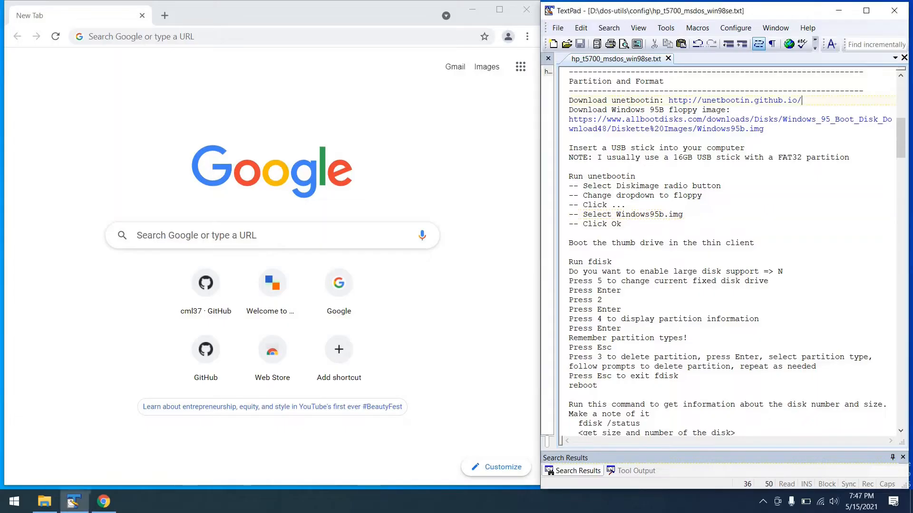
Step: Copy the UNetbootin address from the TextPad notes, open it in Chrome and download the Windows version
key(ctrl+shift+Left)
key(ctrl+shift+Left)
key(ctrl+shift+Left)
key(ctrl+shift+Left)
key(ctrl+shift+Left)
key(ctrl+shift+Left)
key(ctrl+shift+Left)
key(ctrl+shift+Left)
key(ctrl+shift+Left)
key(ctrl+c)
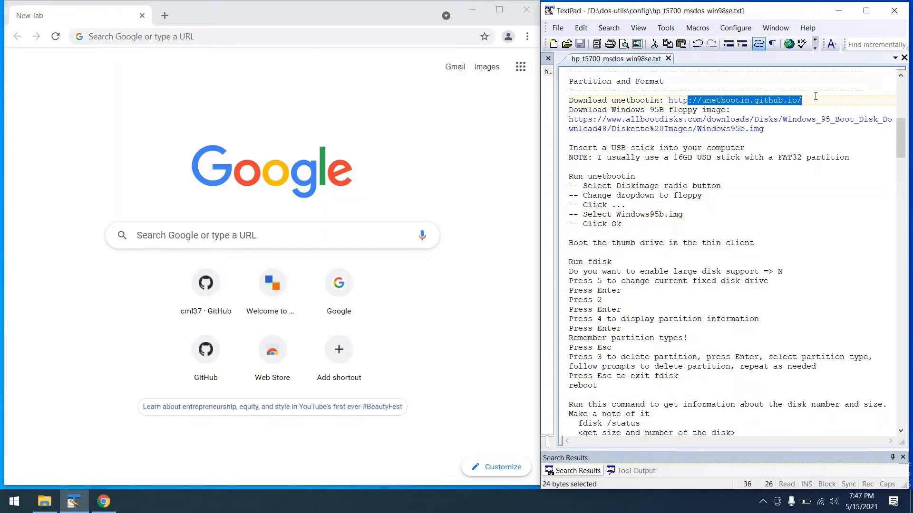
click(309, 32)
key(ctrl+v)
key(Return)
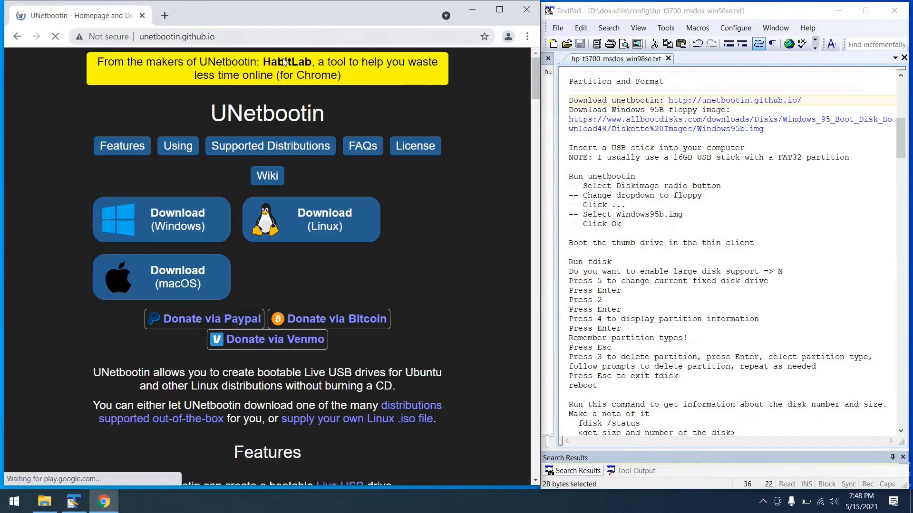
click(168, 216)
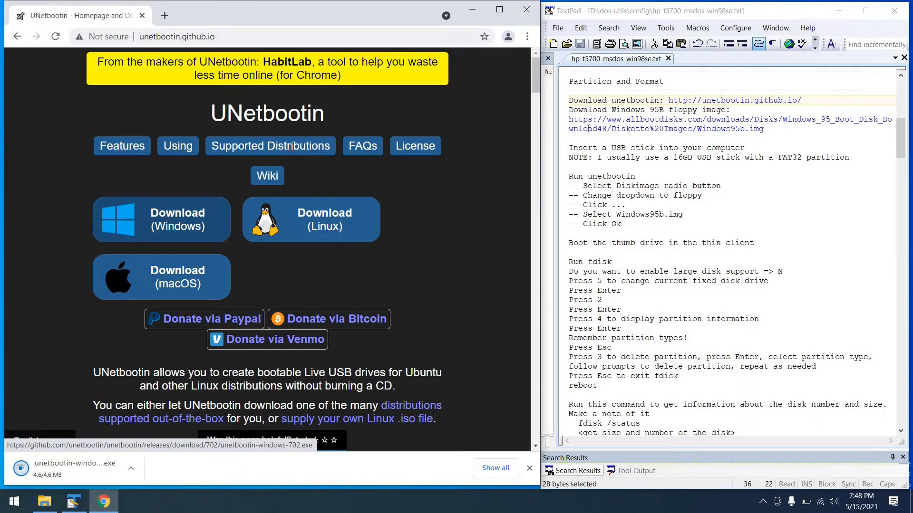
Step: Download the Windows95b.img floppy image in Chrome using the URL from the TextPad notes, and close the browser
double_click(773, 127)
key(ctrl+shift+Left)
key(ctrl+shift+Left)
key(ctrl+shift+Left)
key(ctrl+shift+Left)
key(ctrl+shift+Left)
key(ctrl+shift+Left)
key(ctrl+shift+Left)
key(ctrl+shift+Left)
key(ctrl+shift+Left)
key(ctrl+shift+Left)
key(ctrl+shift+Left)
key(ctrl+shift+Left)
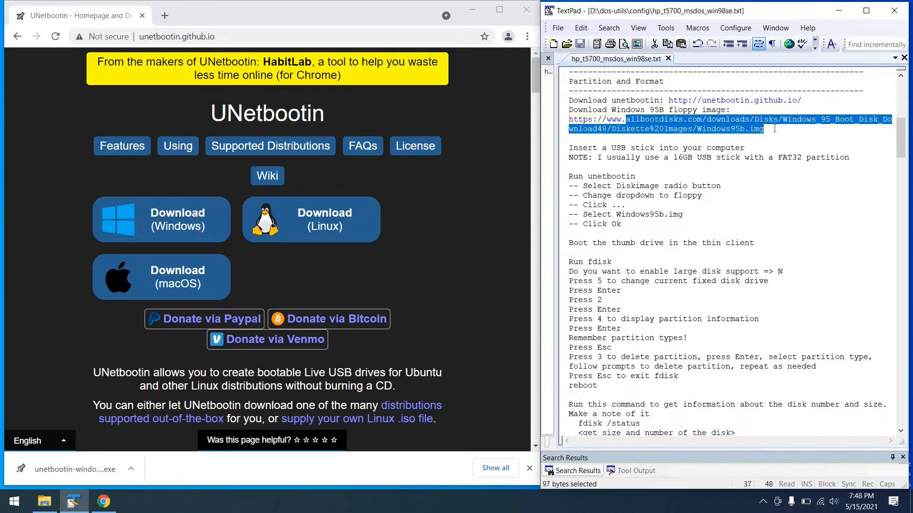
key(ctrl+c)
click(373, 31)
key(ctrl+v)
key(Return)
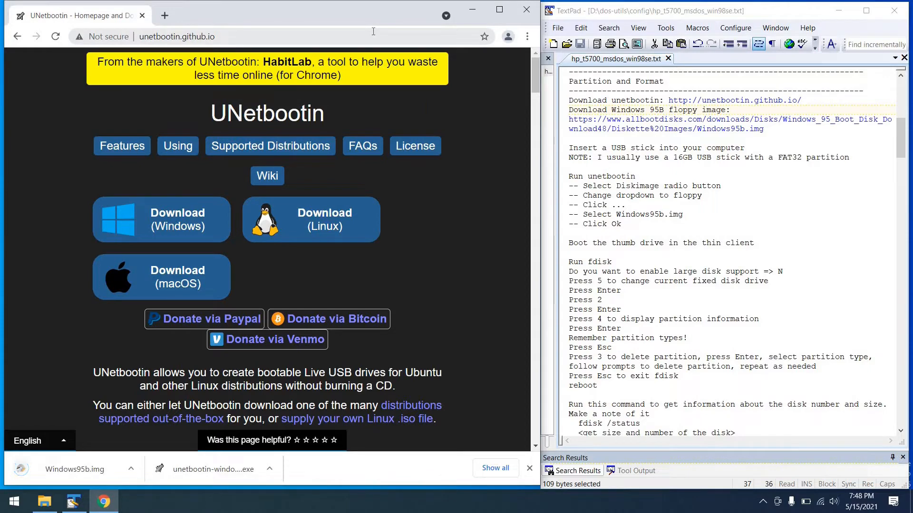
click(523, 12)
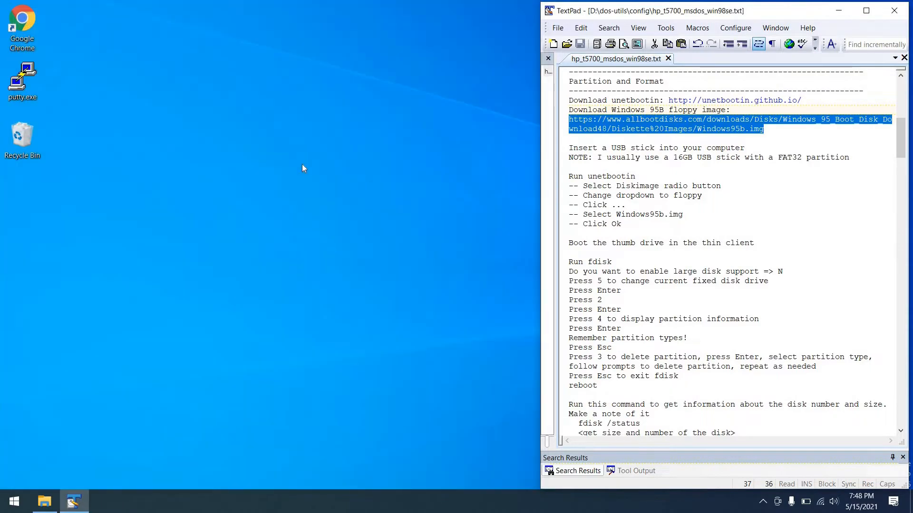
Step: Launch unetbootin-windows-702.exe from the Downloads folder and set the disk image type to Floppy in UNetbootin
click(48, 500)
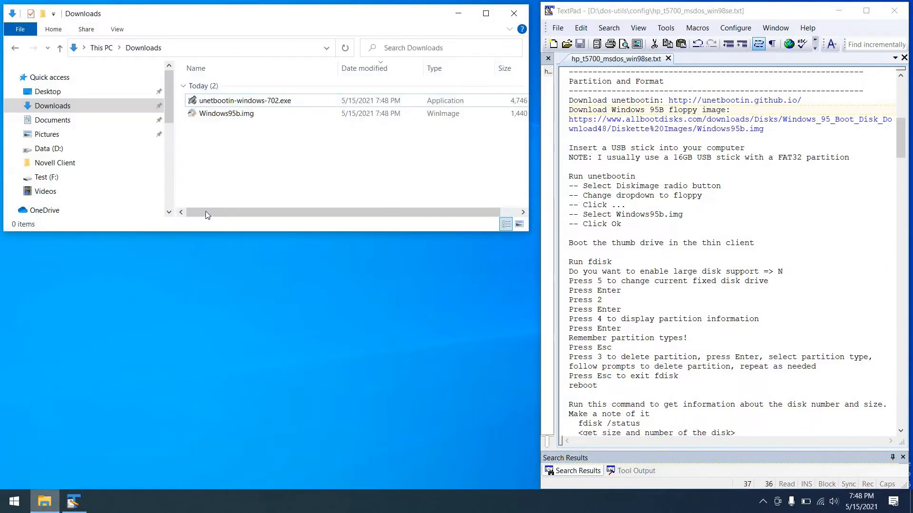
click(262, 103)
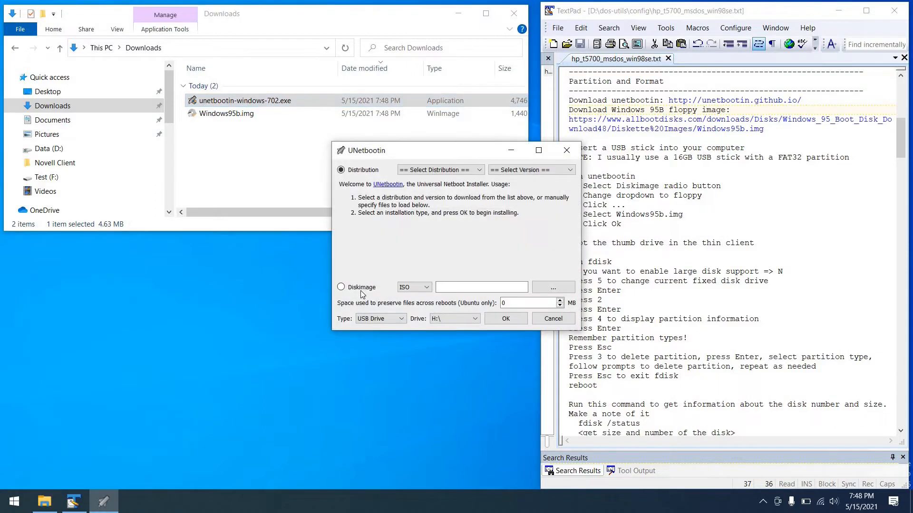
click(412, 288)
click(413, 301)
Step: Choose Windows95b.img from Downloads as the disk image and write it to USB drive H:\
click(545, 289)
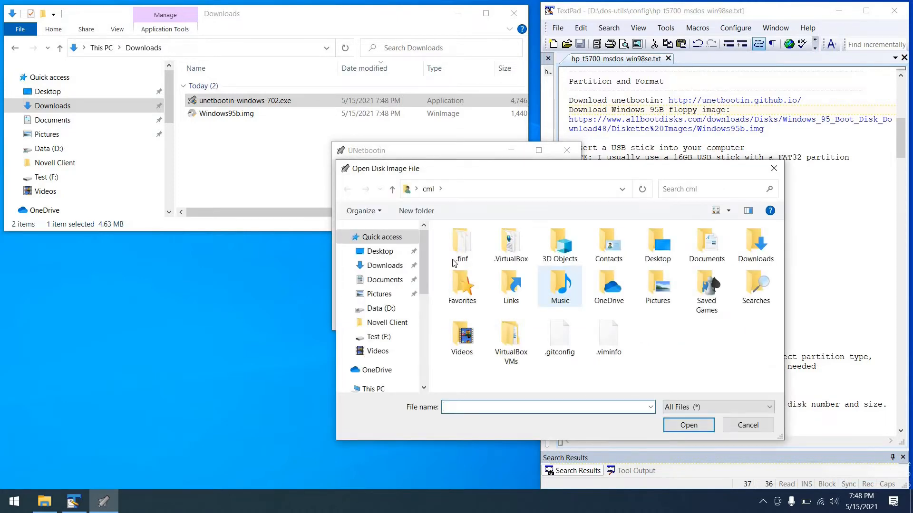
click(402, 266)
double_click(474, 261)
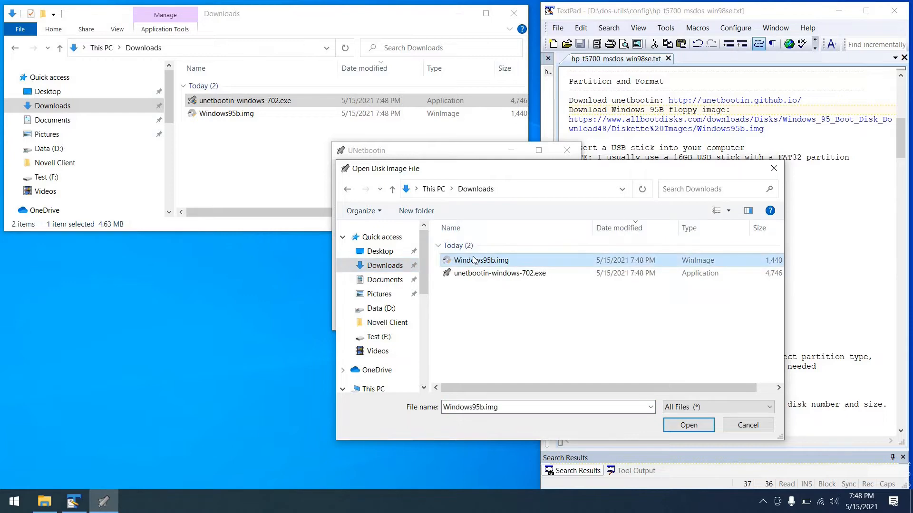
click(456, 327)
click(490, 321)
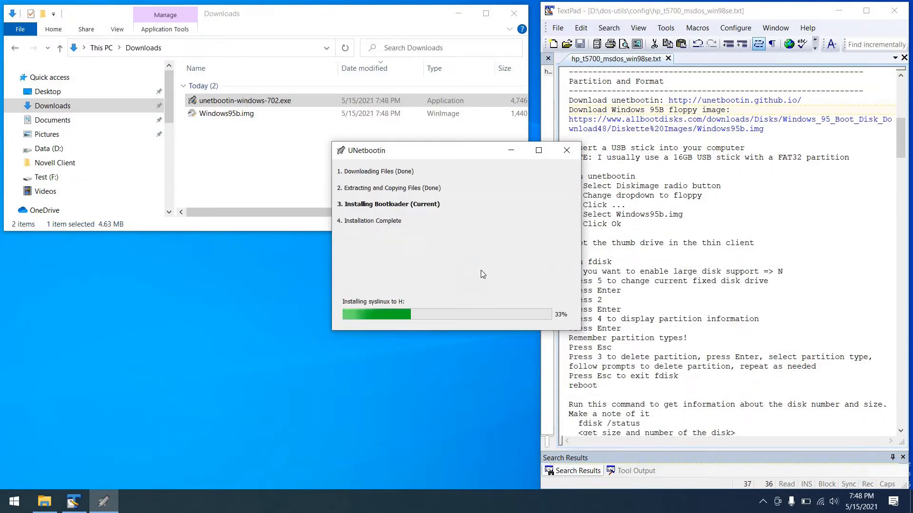
click(520, 315)
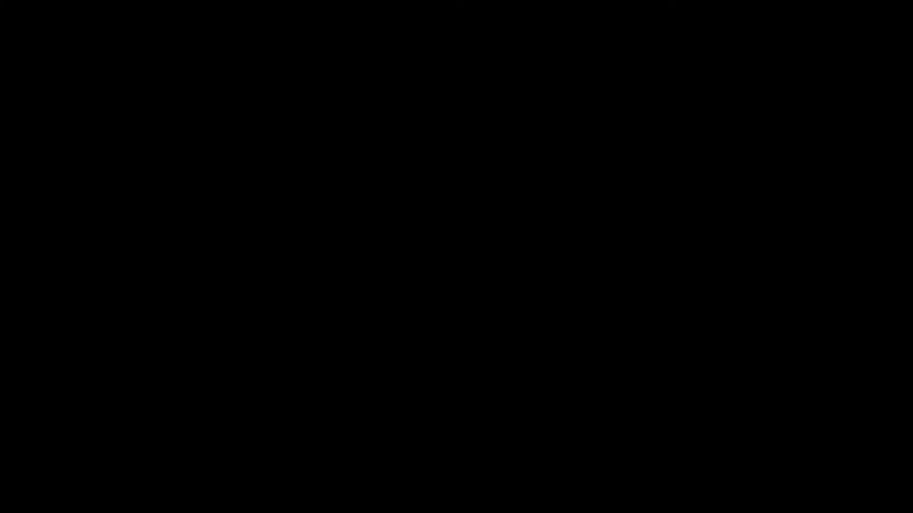
Step: Boot the thin client from the USB stick, run fdisk and answer N to large disk support
key(Return)
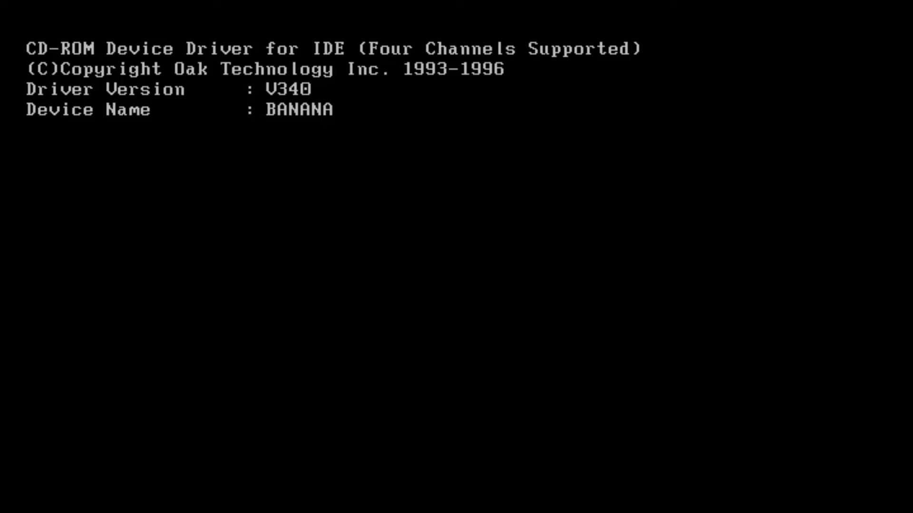
text(fdisk)
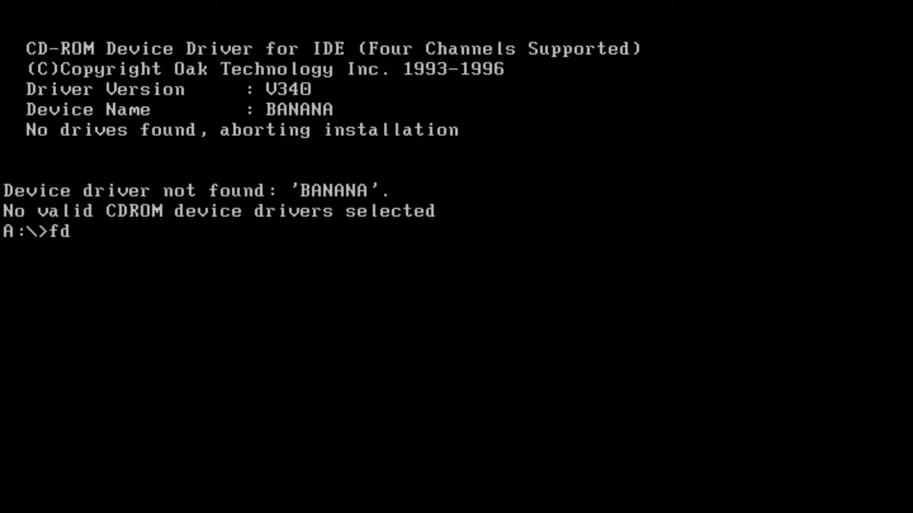
key(Return)
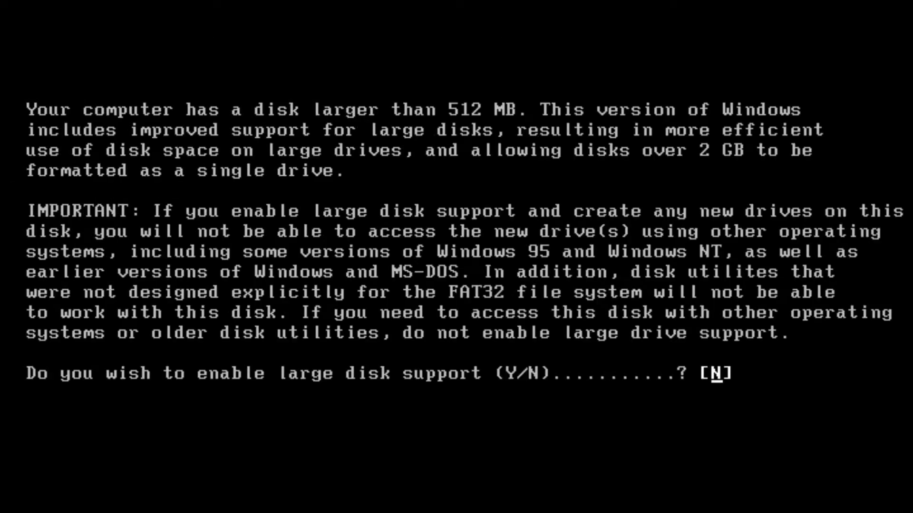
key(Return)
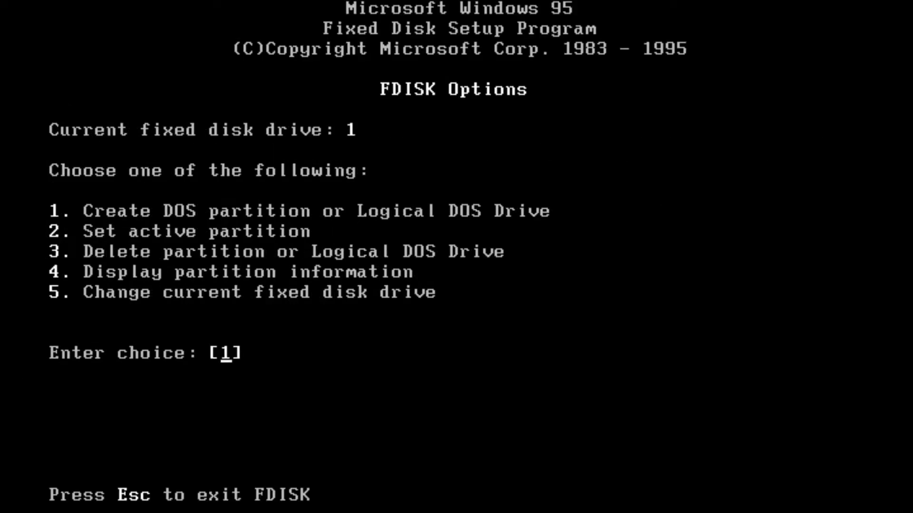
Step: Change FDISK's current fixed disk drive to 2 and display its partition information
text(5)
key(Return)
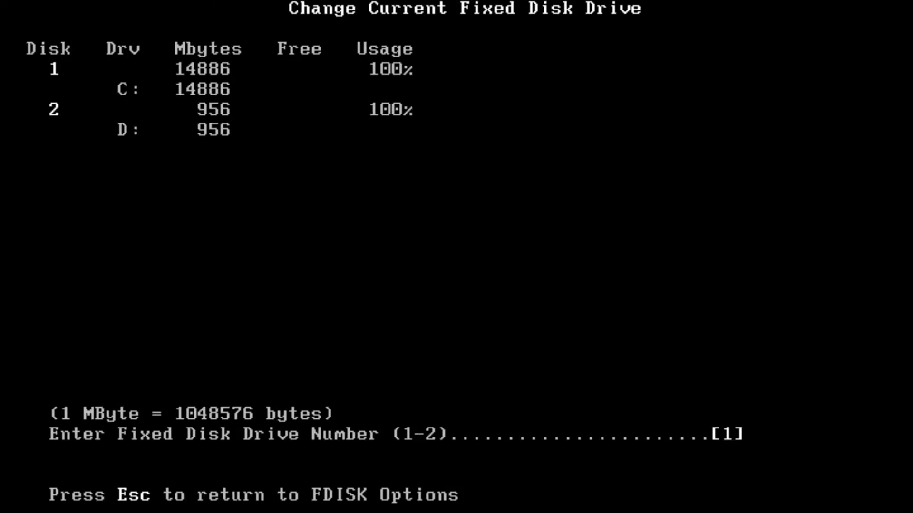
text(2)
key(Return)
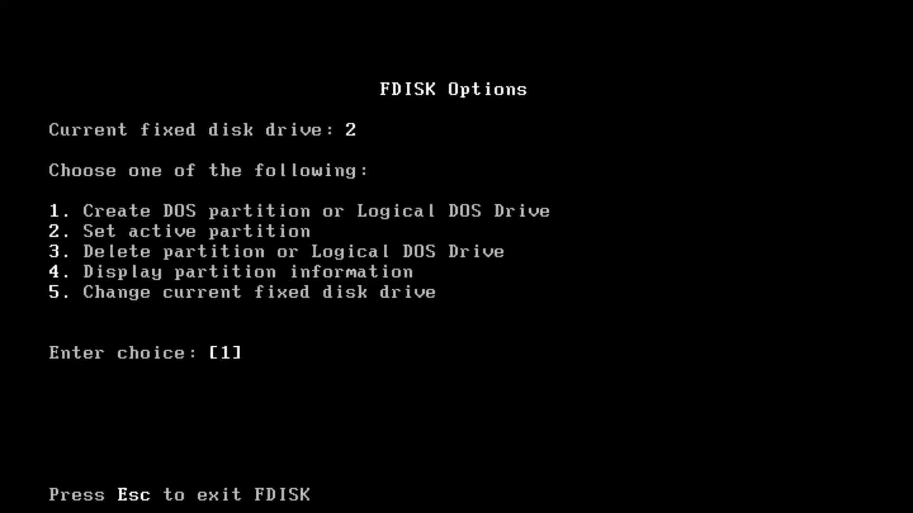
text(4)
key(Return)
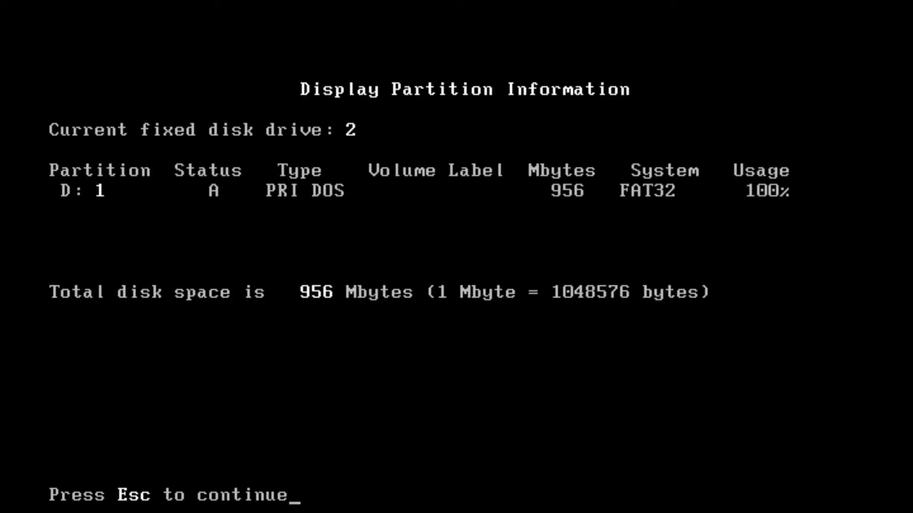
Step: Delete primary DOS partition 1 on fixed disk 2 with a blank volume label, confirm with Y and exit FDISK
key(Escape)
text(3)
key(Return)
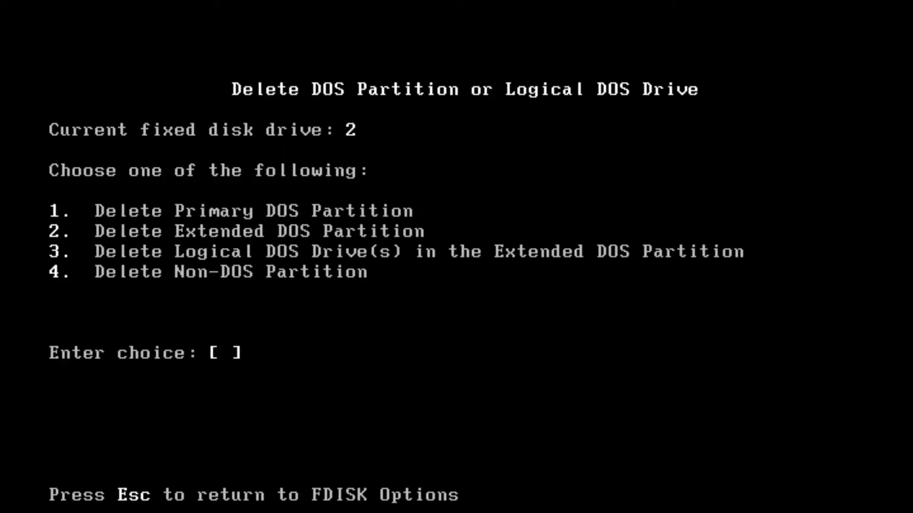
text(1)
key(Return)
key(Return)
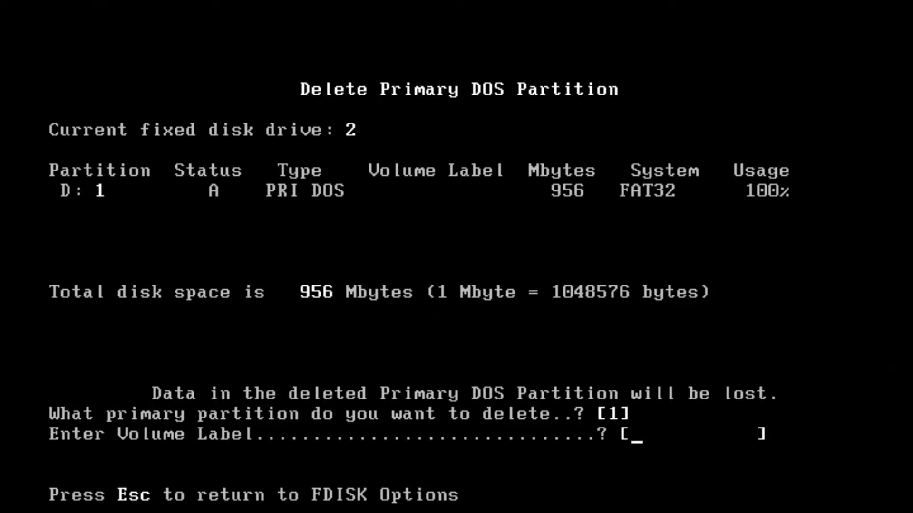
key(Return)
text(Y)
key(Return)
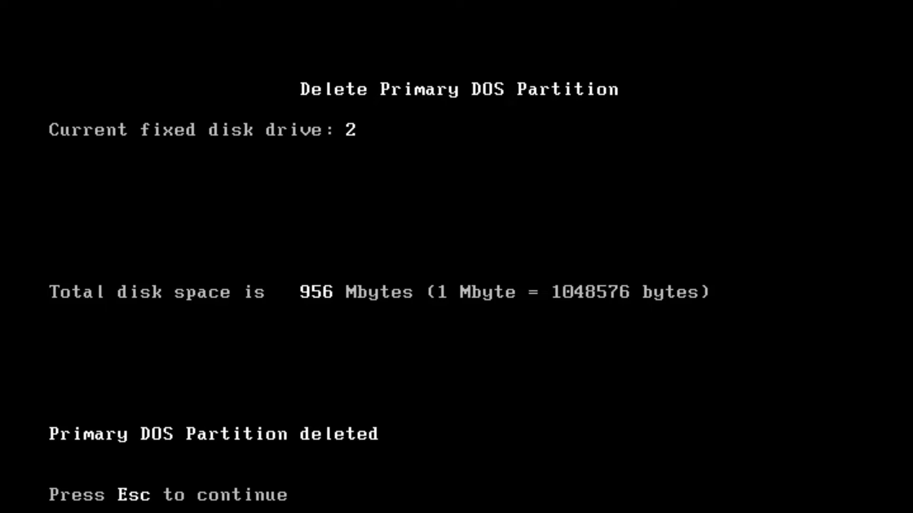
key(Escape)
key(Escape)
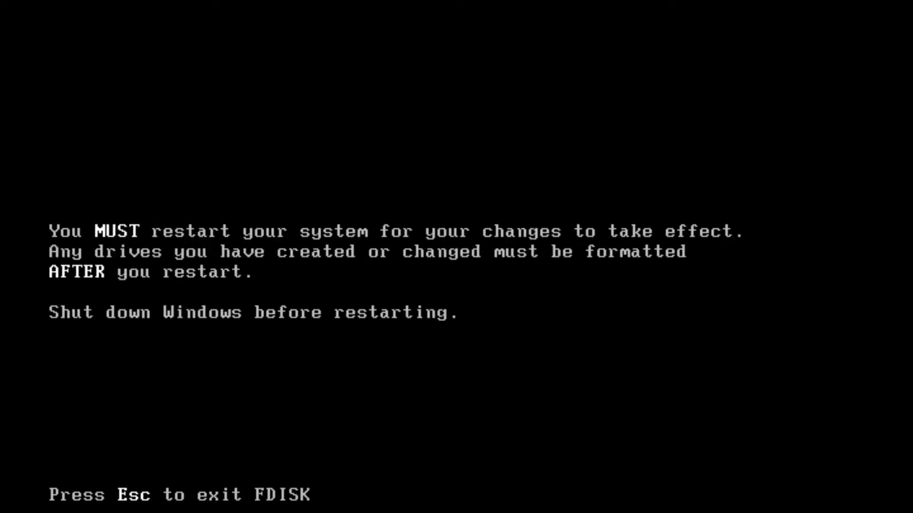
key(Escape)
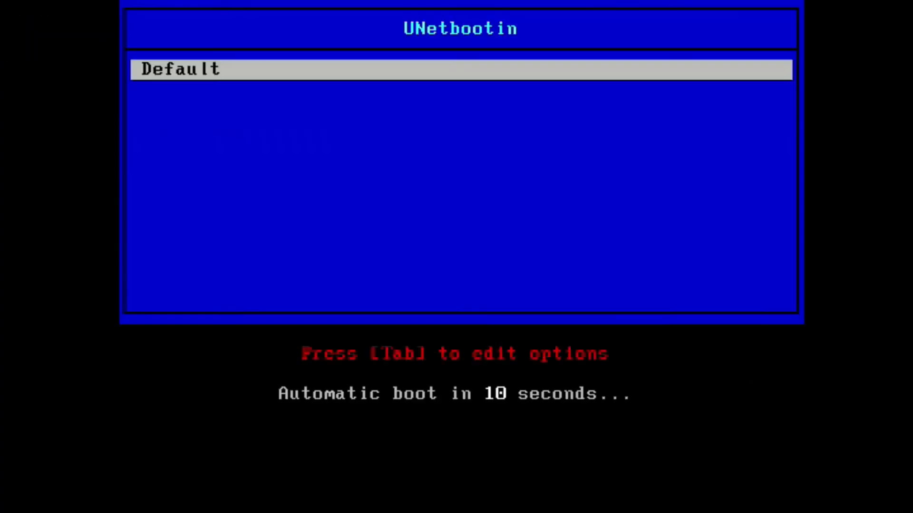
Step: Boot the Default entry from the USB stick and display the fixed disk drive status with fdisk /status
key(Return)
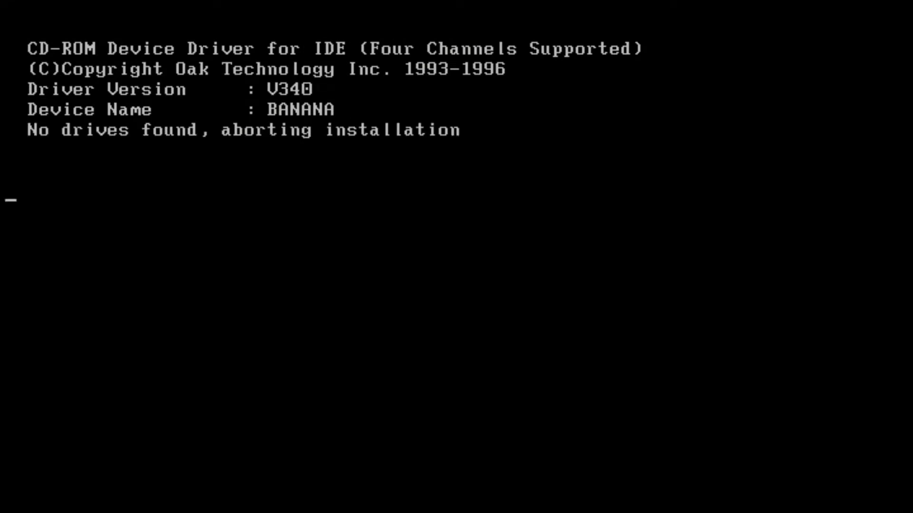
text(fdi)
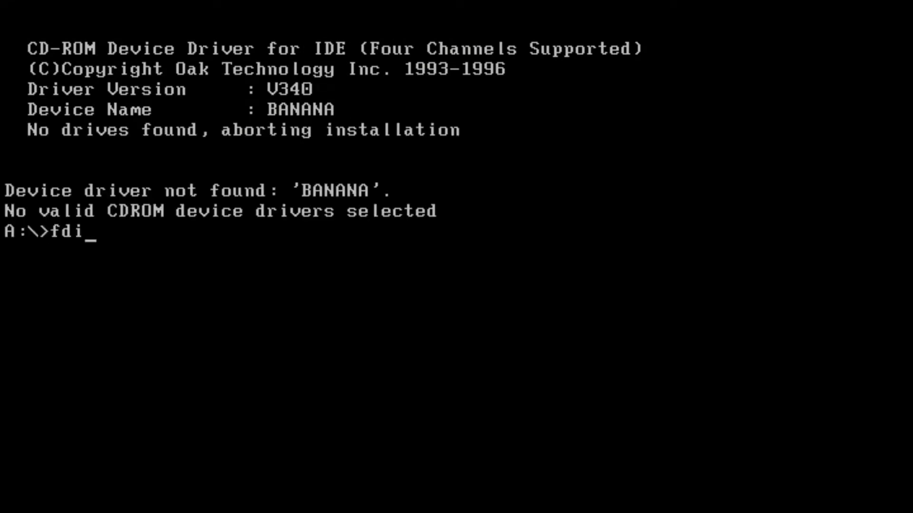
text(sk /status)
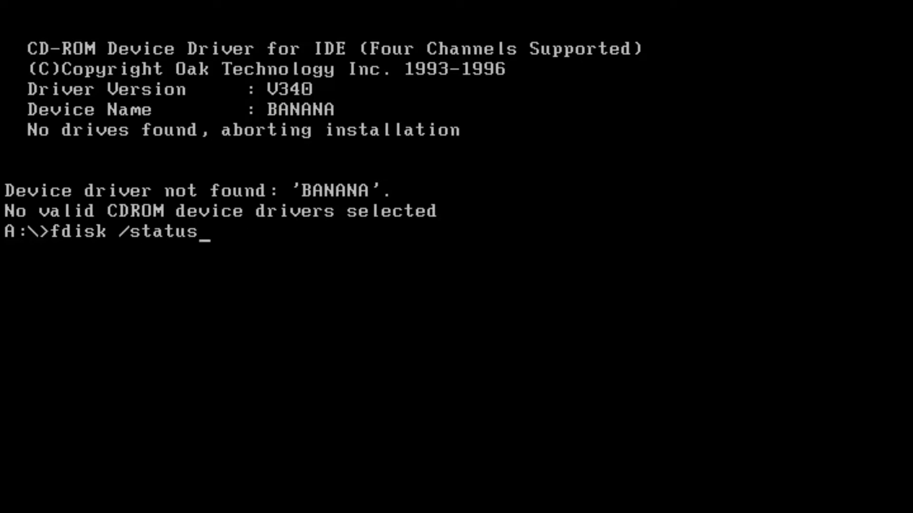
key(Return)
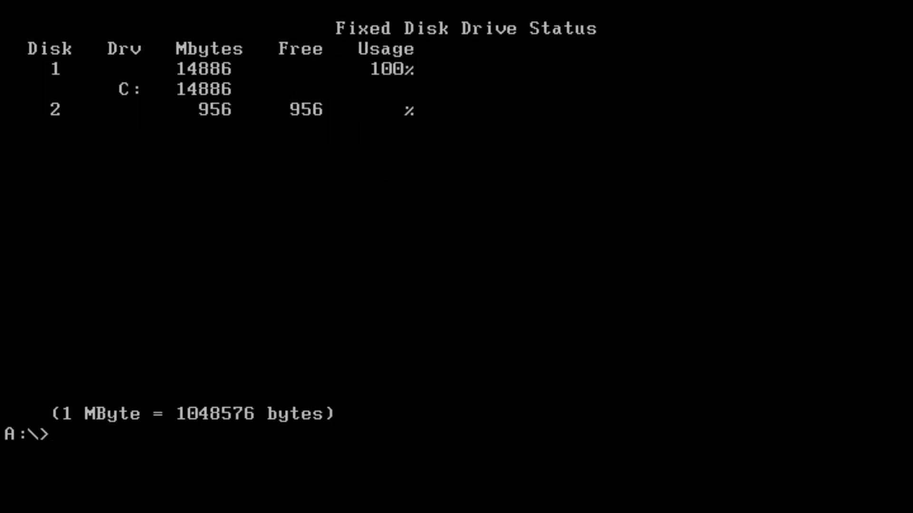
Step: Create a 956 MB primary partition on disk 2 by running fdisk 2 /PRI:956
text(fdisk 2 /)
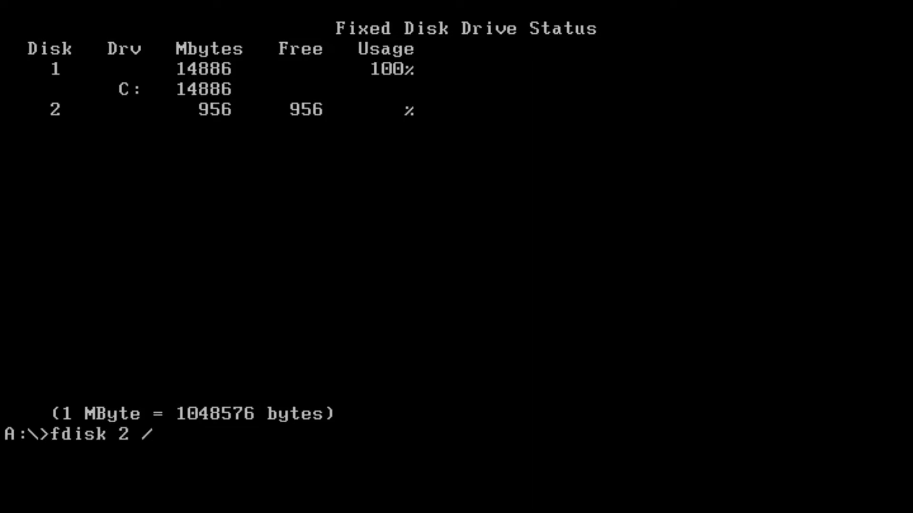
text(PRI:956)
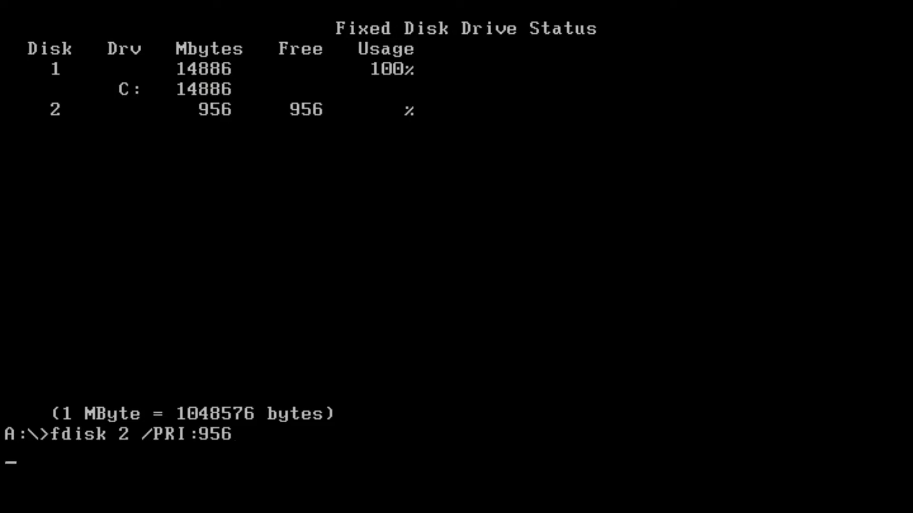
key(Return)
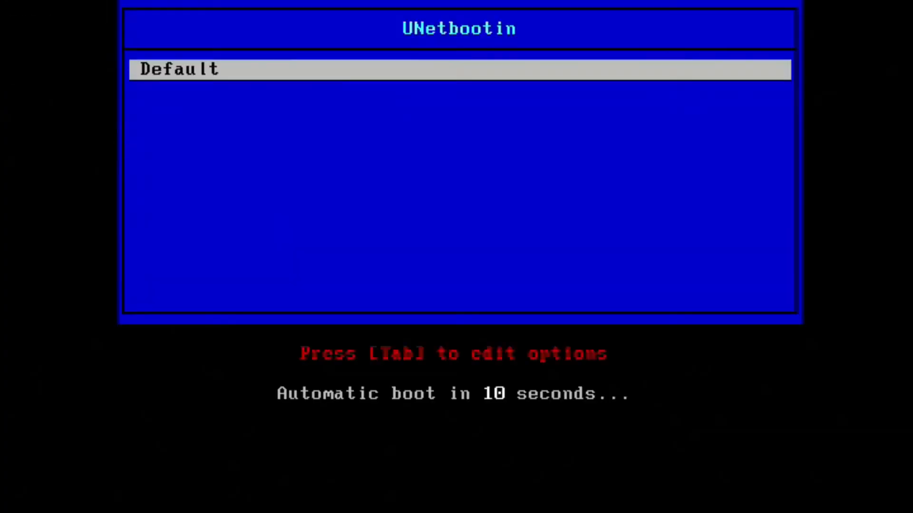
Step: Boot the Default entry again and format drive D: with format D: /u/s, confirming with y and leaving the volume label empty
key(Return)
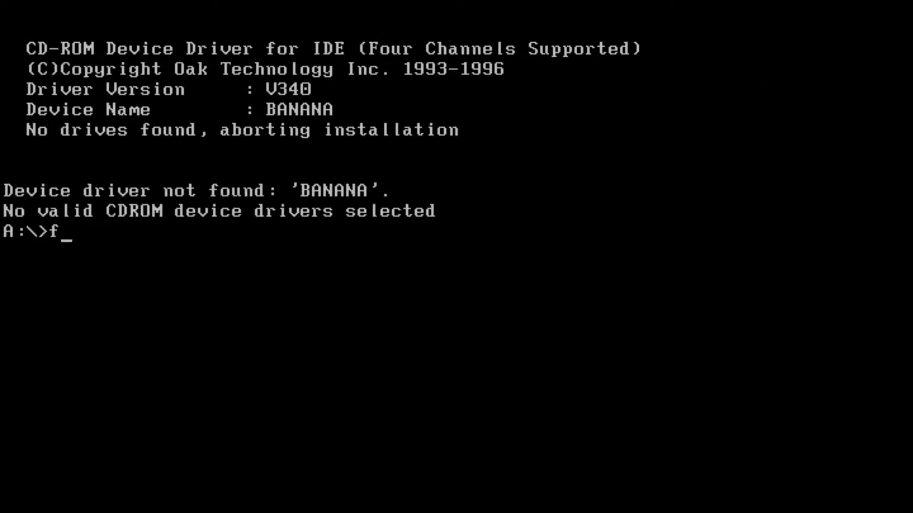
text(mat D:)
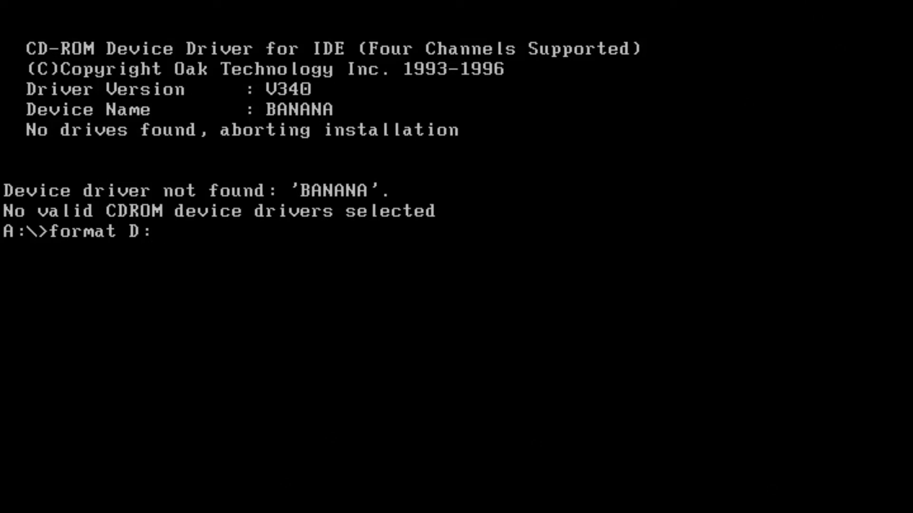
text( /u/s)
key(Return)
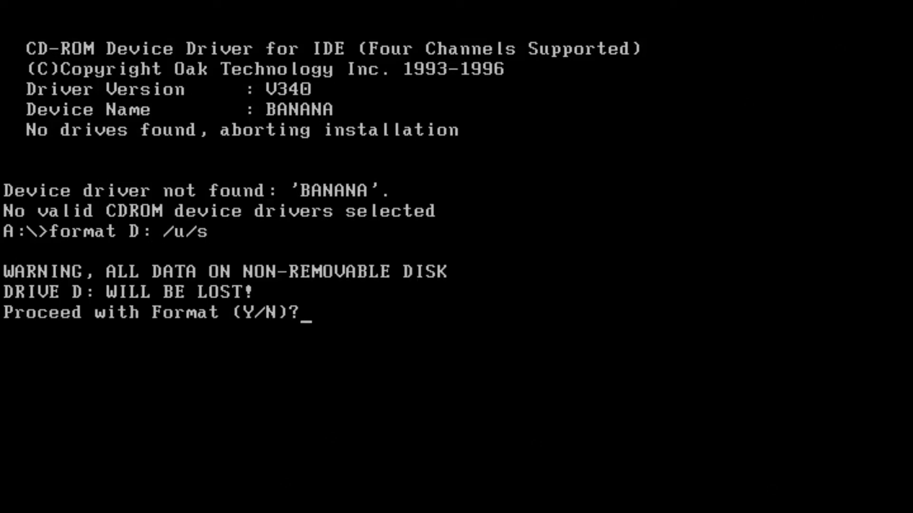
text(y)
key(Return)
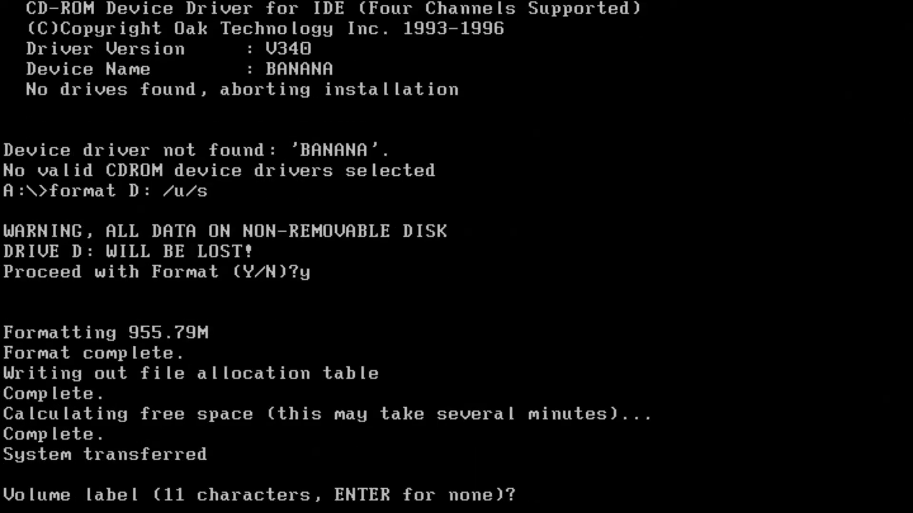
key(Return)
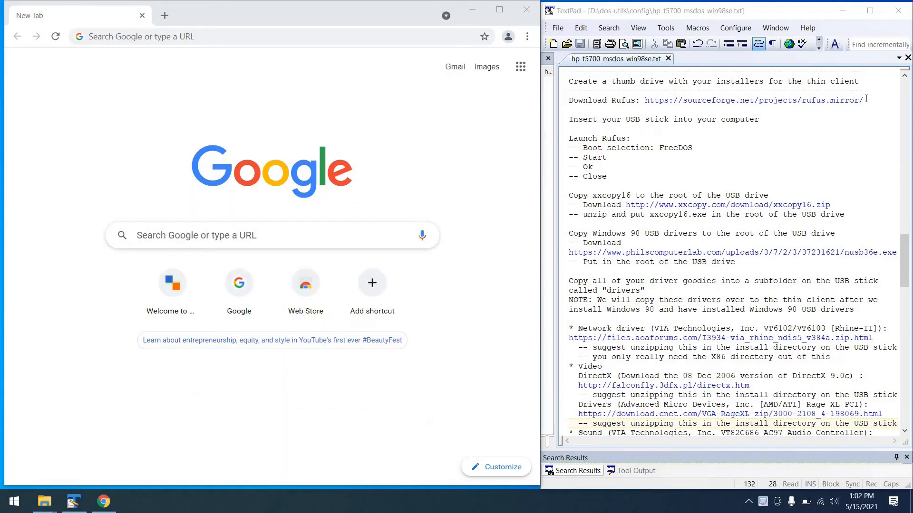
click(866, 98)
key(ctrl+shift+Left)
key(ctrl+shift+Left)
key(ctrl+shift+Left)
key(ctrl+shift+Left)
key(ctrl+shift+Left)
key(ctrl+shift+Left)
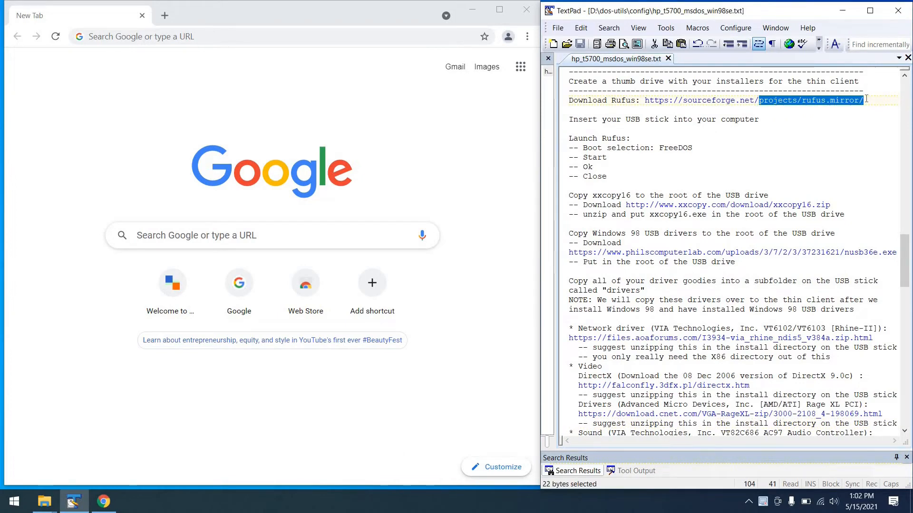
key(ctrl+shift+Left)
key(ctrl+shift+Left)
key(ctrl+shift+Left)
key(ctrl+shift+Left)
key(ctrl+shift+Left)
key(ctrl+shift+Left)
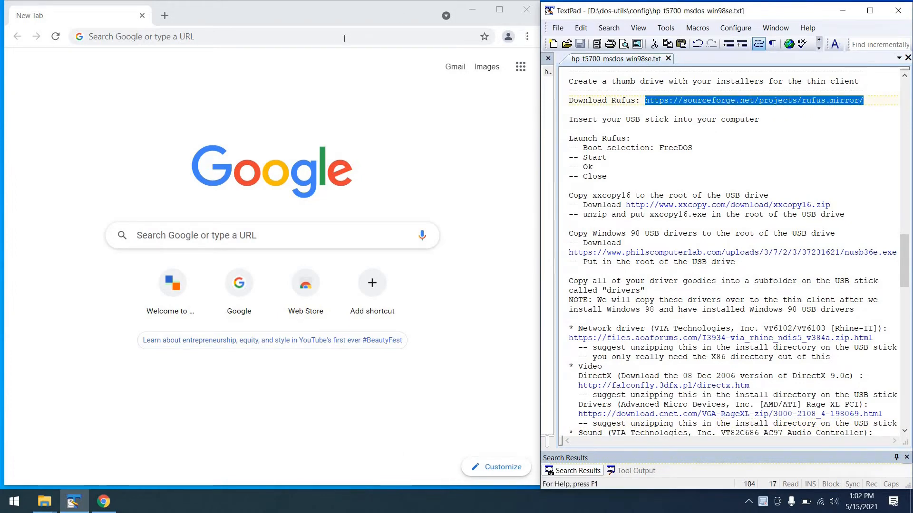
key(ctrl+c)
click(345, 38)
key(ctrl+v)
key(Return)
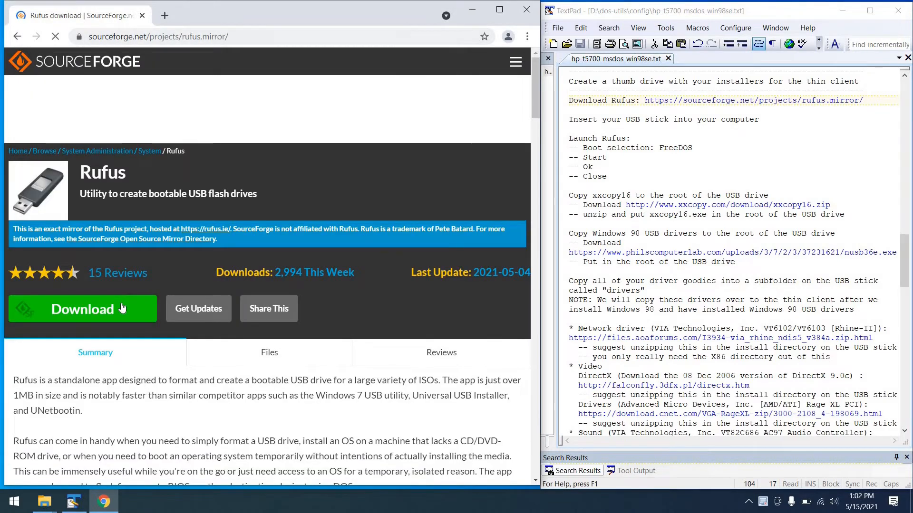
Step: Download rufus-3.14.exe from SourceForge, launch it and minimize the browser window
click(122, 308)
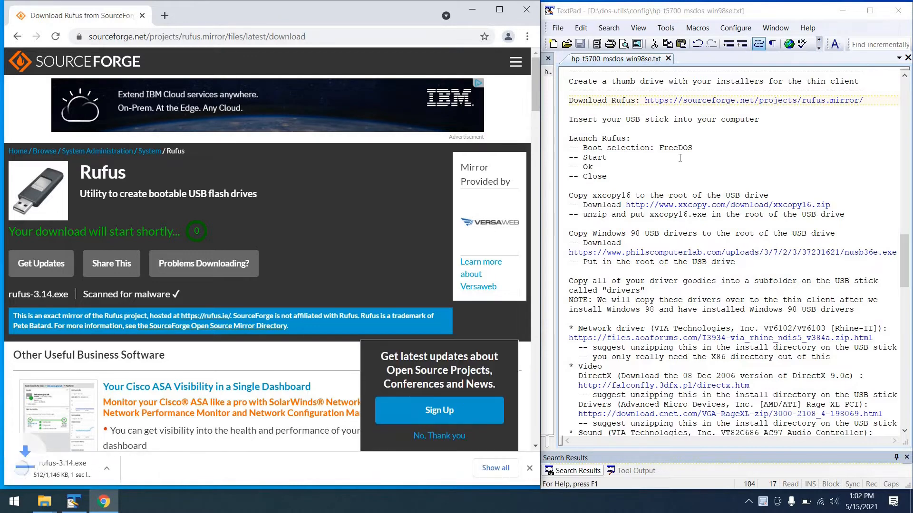
click(59, 469)
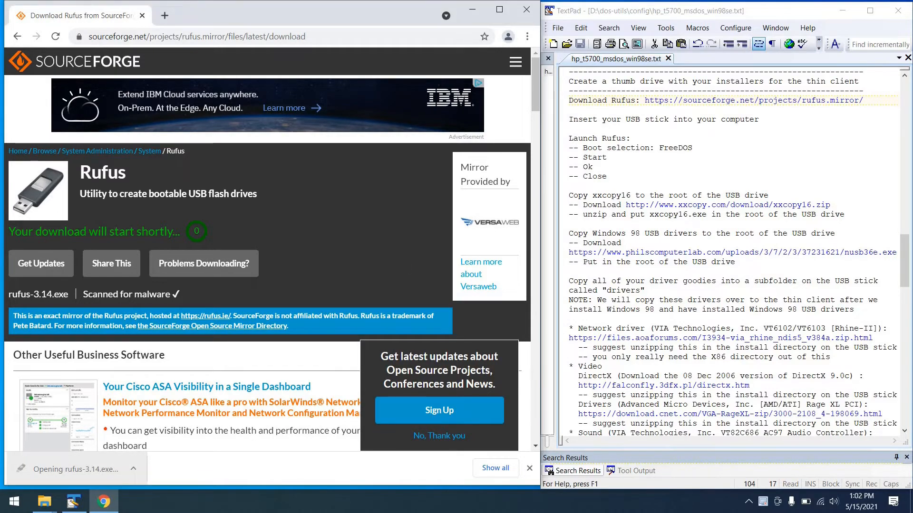
click(467, 14)
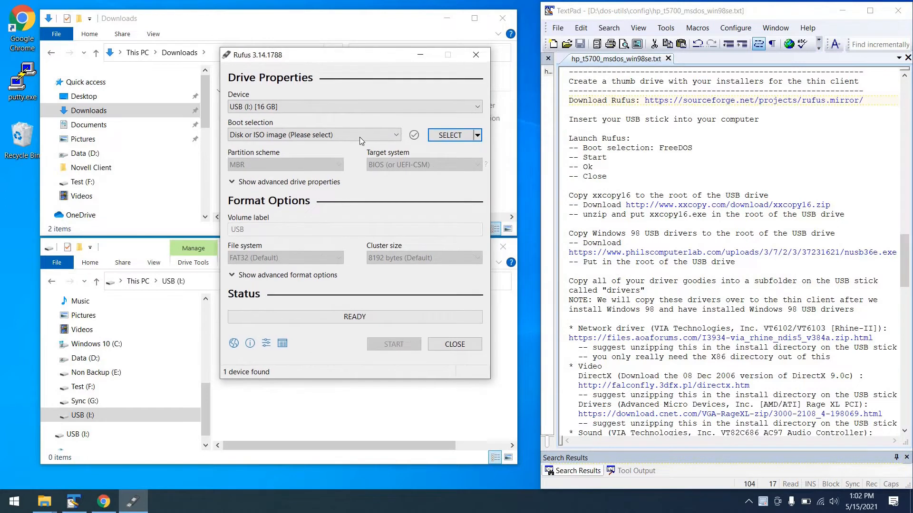
Step: Set the Rufus boot selection to FreeDOS, write it to USB (I:) while accepting the data loss warning, and close Rufus
click(281, 139)
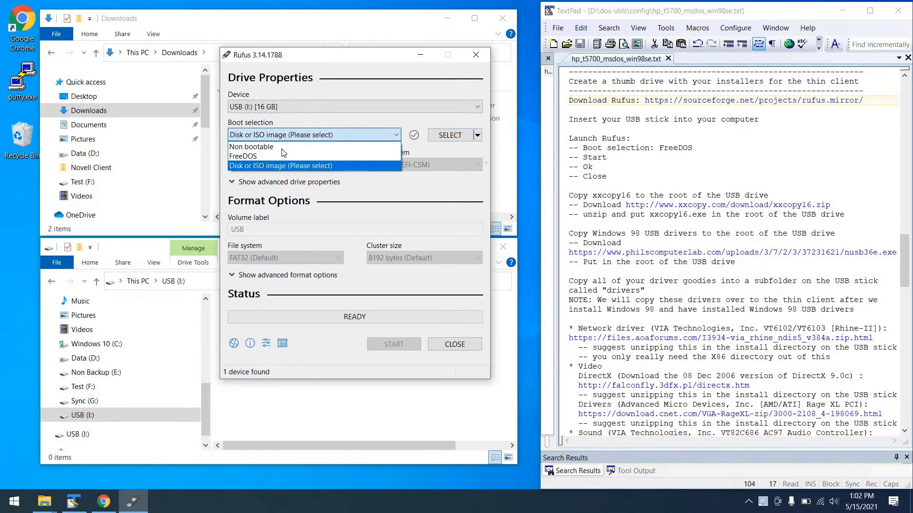
click(284, 157)
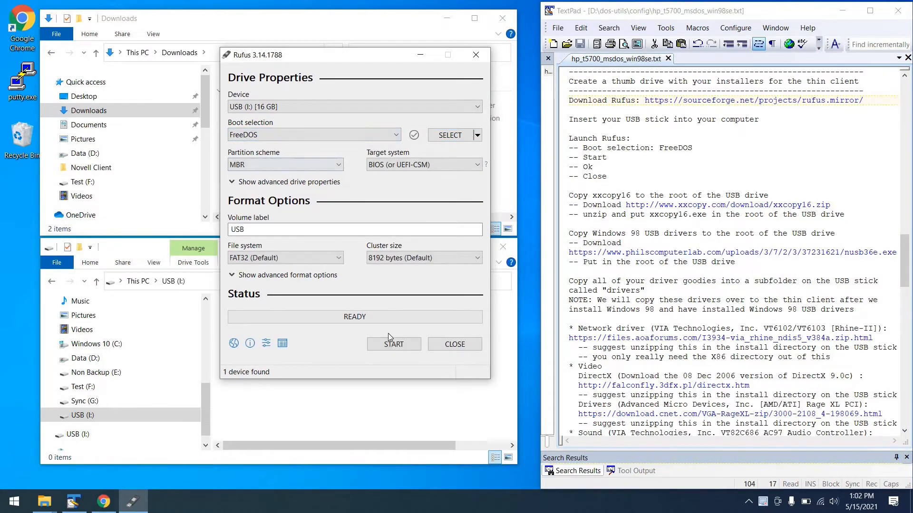
click(388, 345)
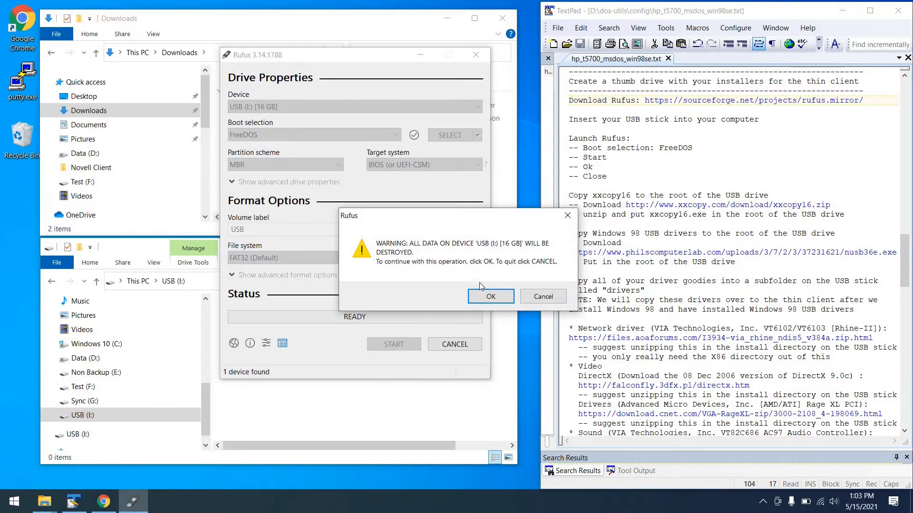
click(491, 297)
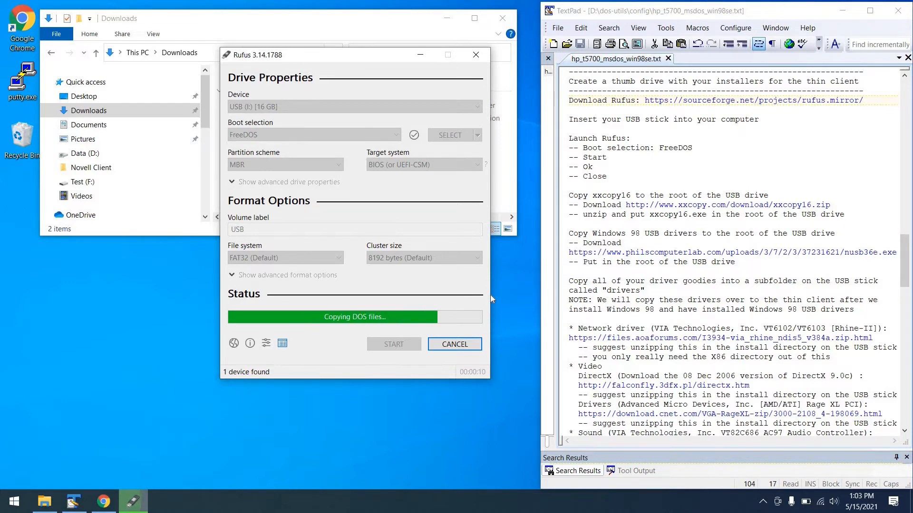
click(465, 344)
Step: Open a second File Explorer window, place it below the Downloads window and show the contents of USB (I:)
middle_click(46, 502)
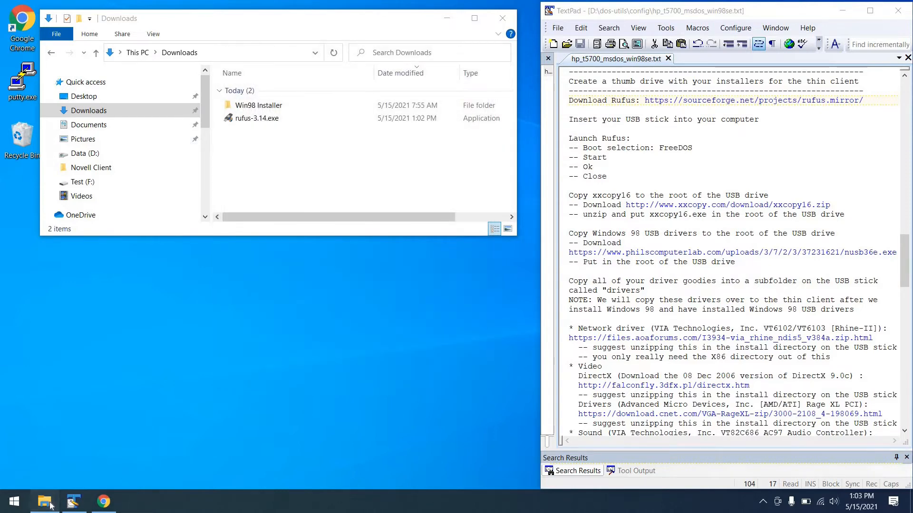
drag(348, 153, 170, 247)
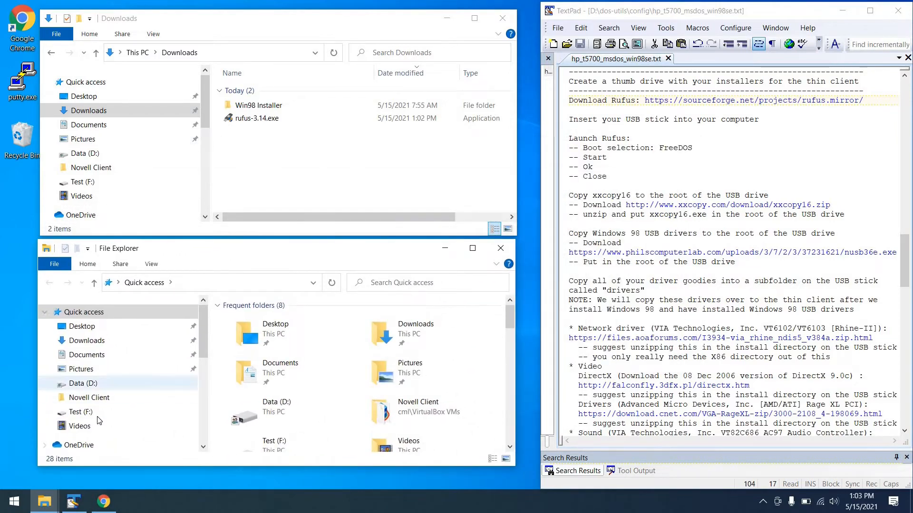
scroll(96, 418, down, 5)
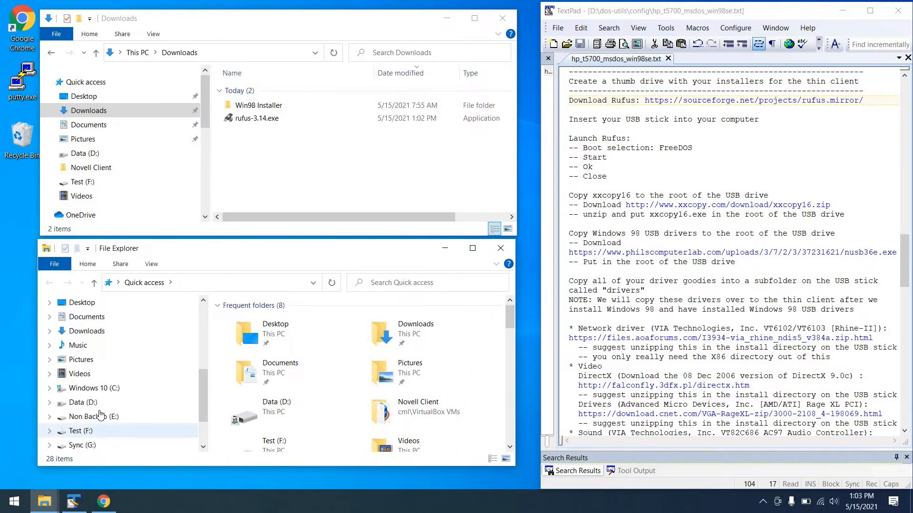
scroll(100, 416, down, 1)
click(80, 430)
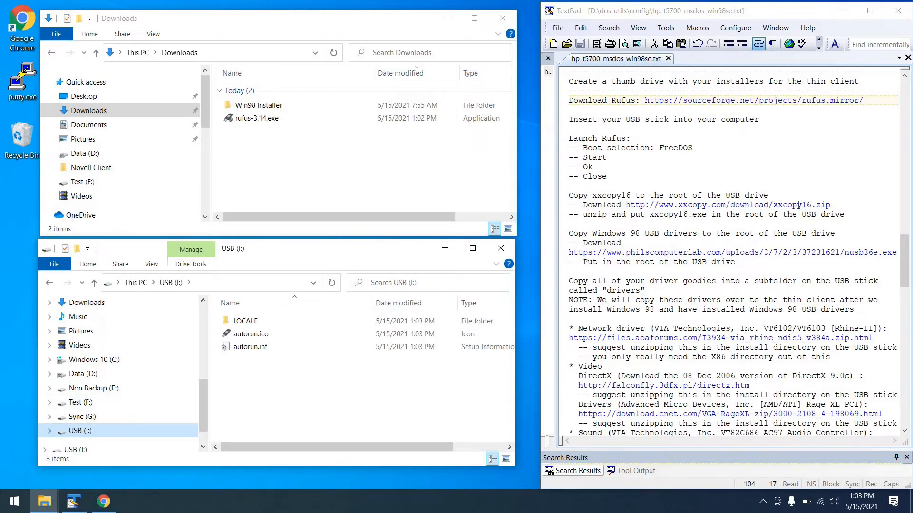
click(837, 203)
key(ctrl+shift+Left)
key(ctrl+shift+Left)
key(ctrl+shift+Left)
key(ctrl+shift+Left)
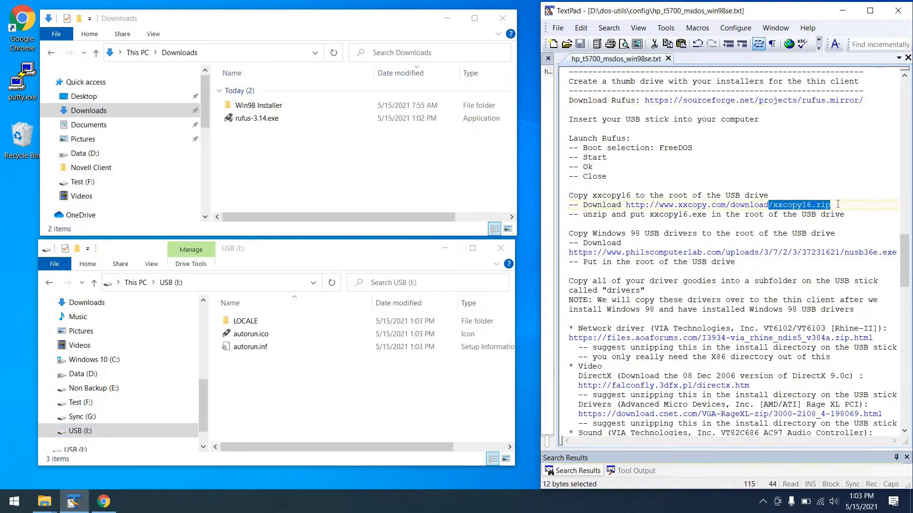
key(ctrl+shift+Left)
key(ctrl+shift+Left)
key(ctrl+shift+Left)
key(ctrl+shift+Left)
key(ctrl+shift+Left)
key(ctrl+shift+Right)
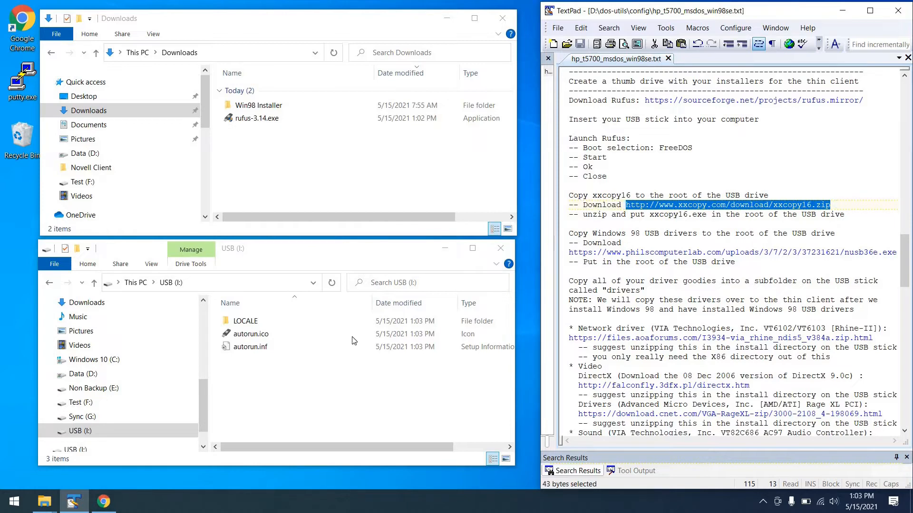
click(103, 501)
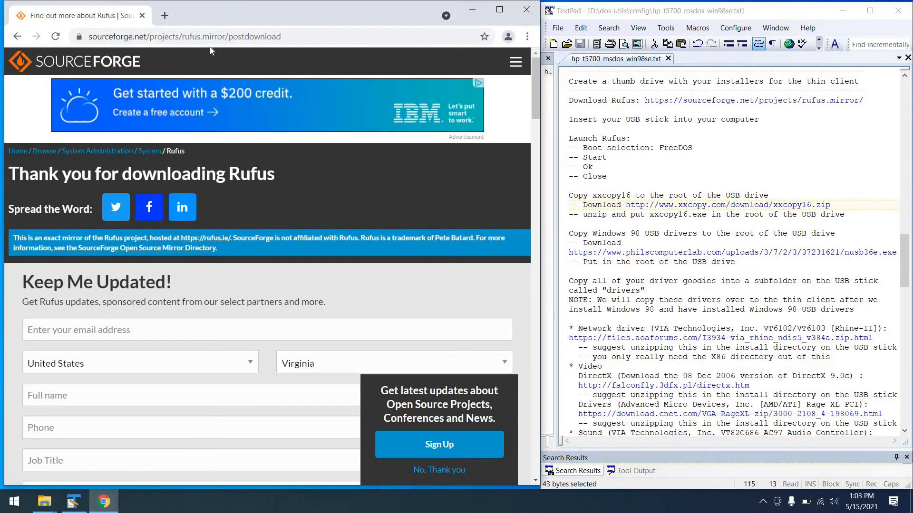
click(210, 42)
key(ctrl+v)
key(Return)
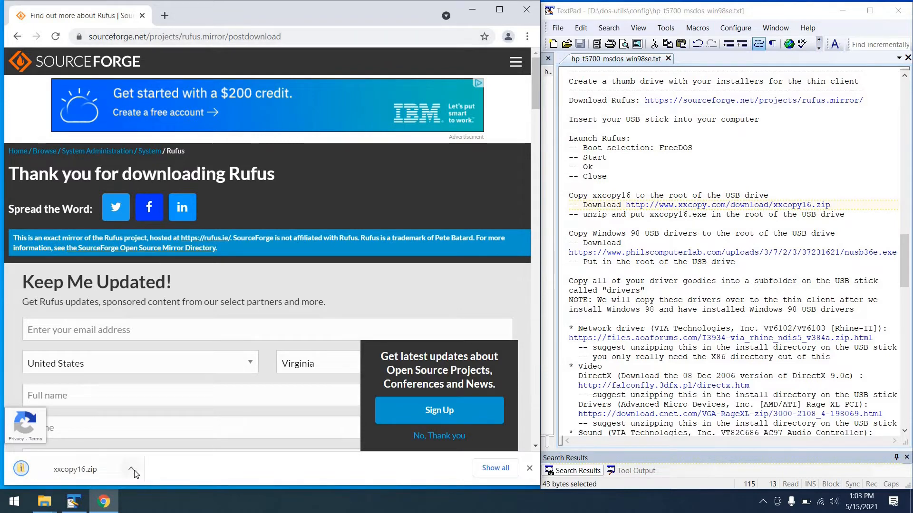
Step: Minimize the browser and extract xxcopy16.zip directly into the Downloads folder with UniExtract
click(471, 17)
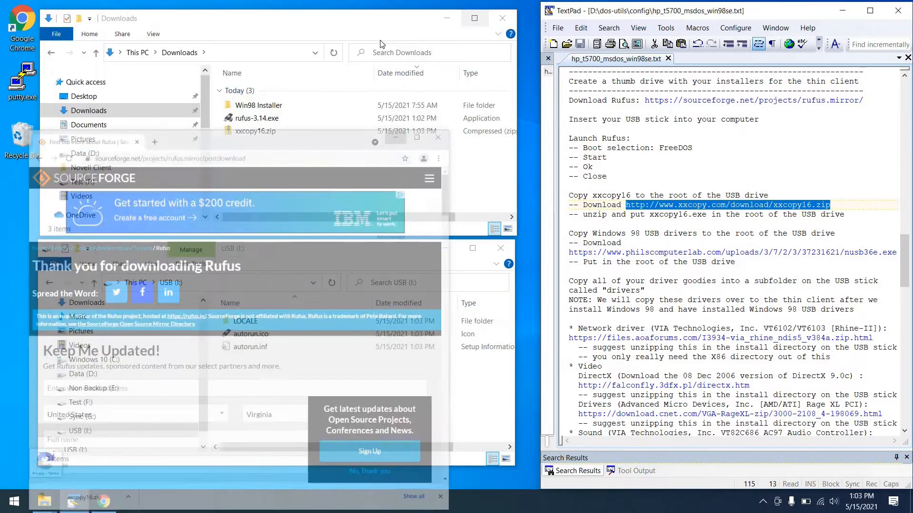
click(252, 131)
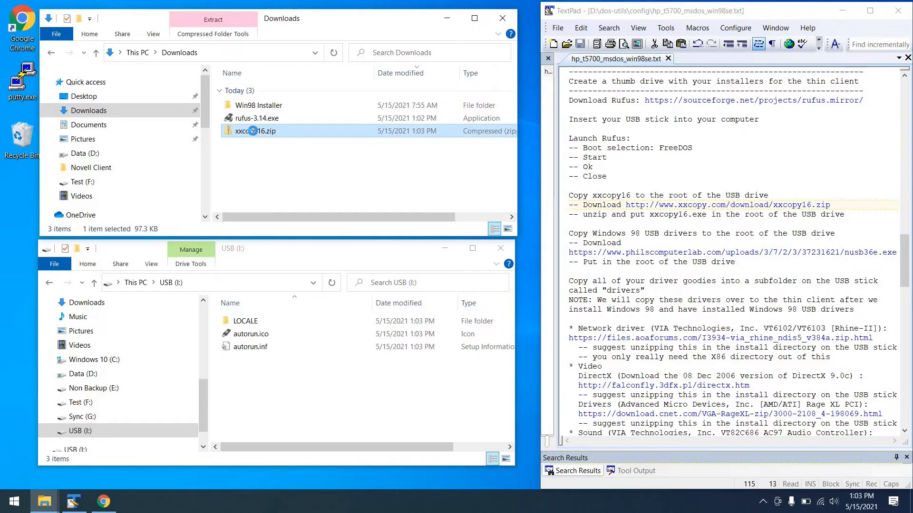
right_click(253, 134)
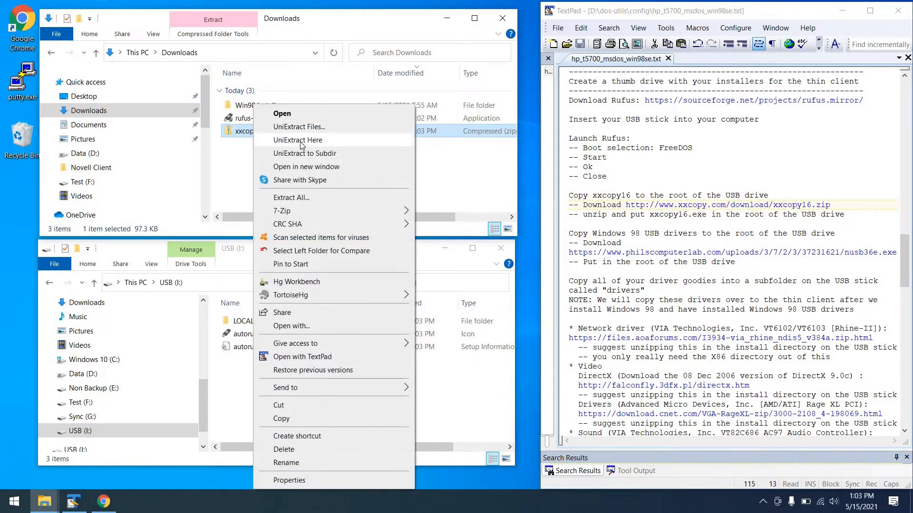
click(303, 142)
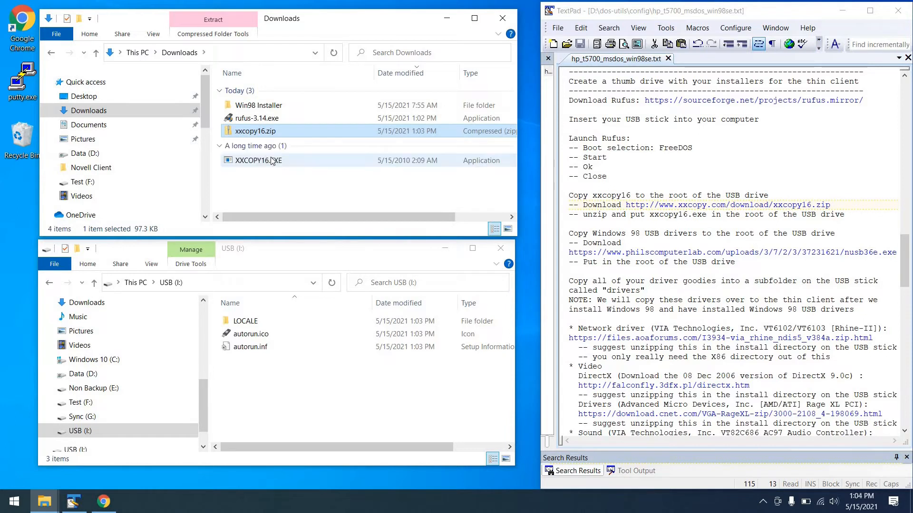
Step: Copy XXCOPY16.EXE from Downloads into the root of USB (I:)
click(273, 161)
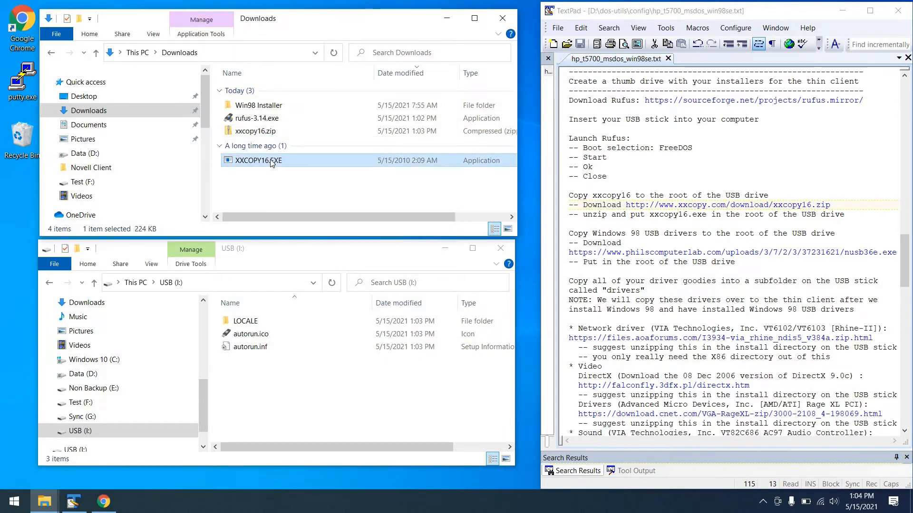
click(257, 375)
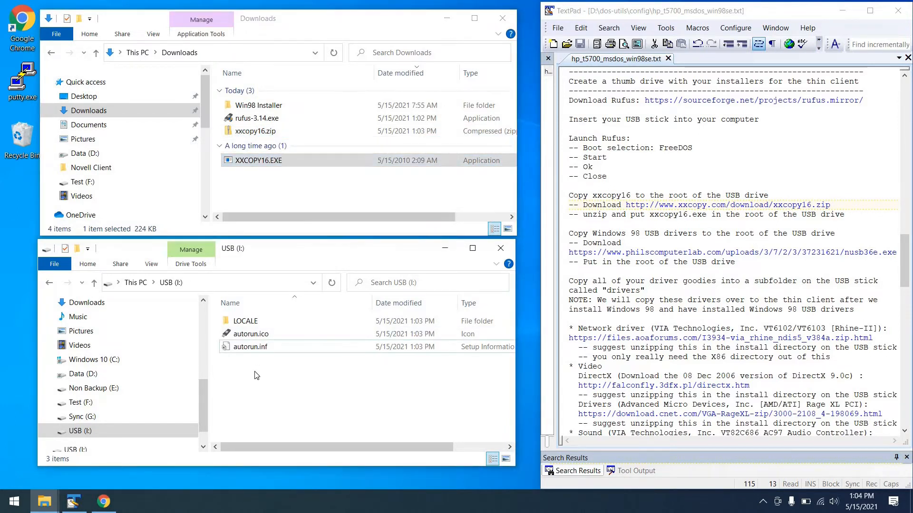
key(ctrl+v)
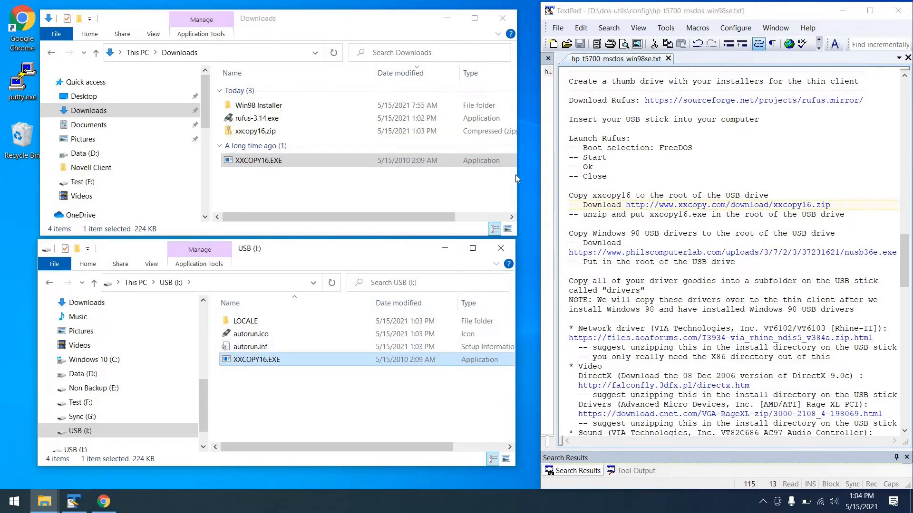
Step: Copy the philscomputerlab.com nusb36e.exe link from the TextPad notes, open it in Chrome to download the file, and minimize the browser
click(786, 270)
key(Home)
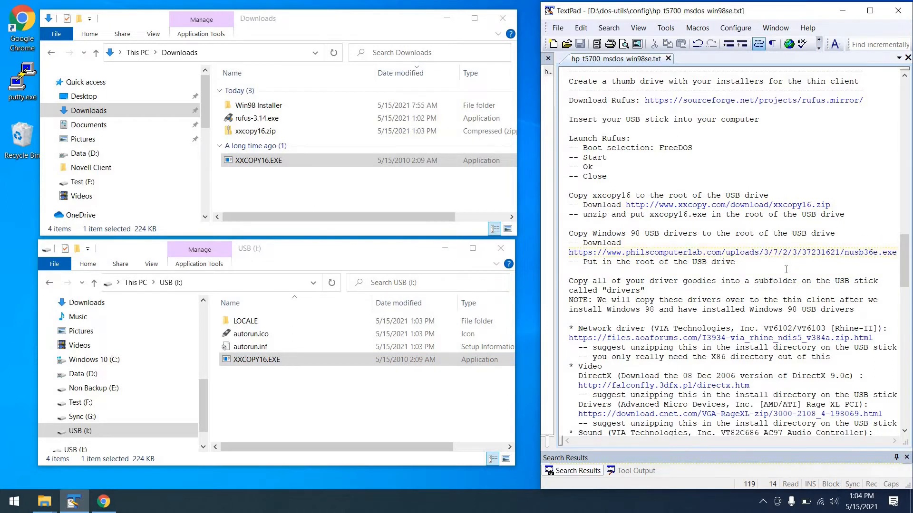
key(ctrl+shift+Right)
key(ctrl+shift+Right)
key(ctrl+shift+Right)
key(ctrl+shift+Right)
key(ctrl+shift+Right)
key(ctrl+shift+Right)
key(ctrl+shift+Right)
key(ctrl+shift+Right)
key(ctrl+shift+Right)
key(ctrl+shift+Right)
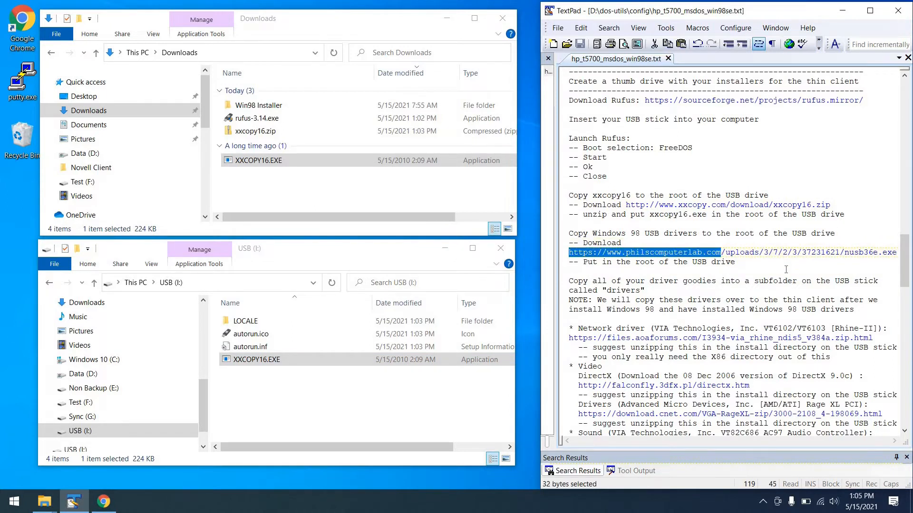
key(ctrl+shift+Right)
key(ctrl+shift+Right)
key(ctrl+shift+Right)
key(ctrl+c)
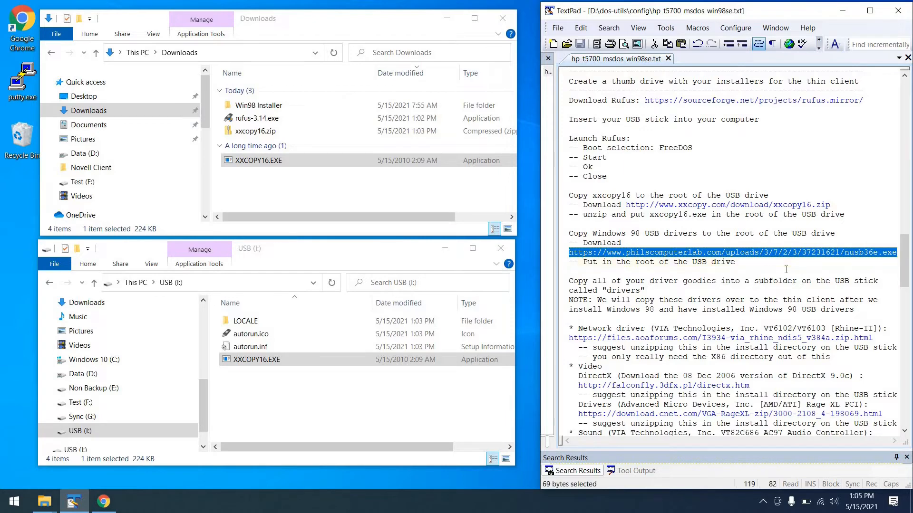
click(105, 504)
click(244, 38)
key(ctrl+v)
key(Return)
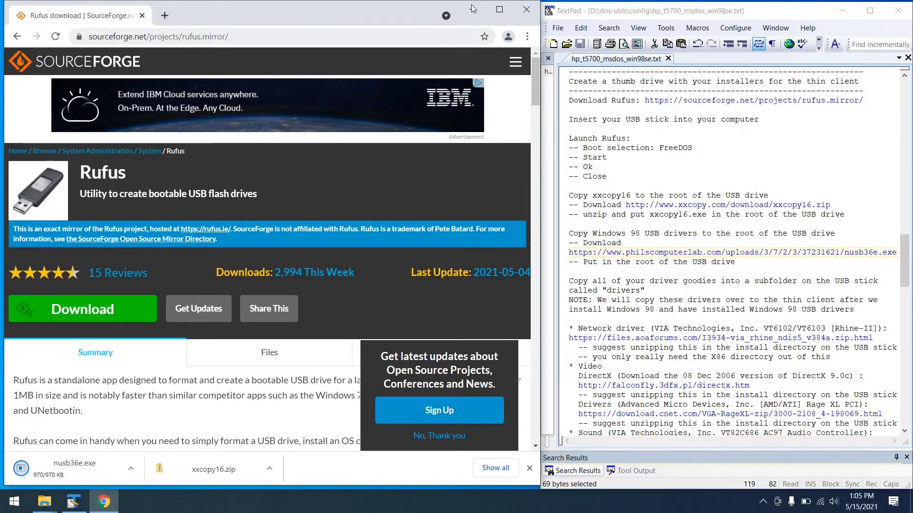
click(472, 8)
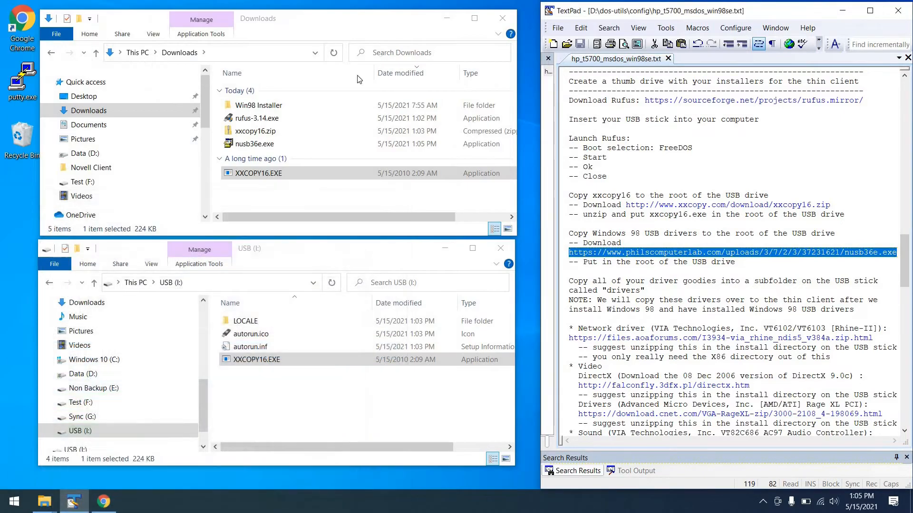
Step: Copy nusb36e.exe from Downloads into the root of USB (I:)
click(255, 144)
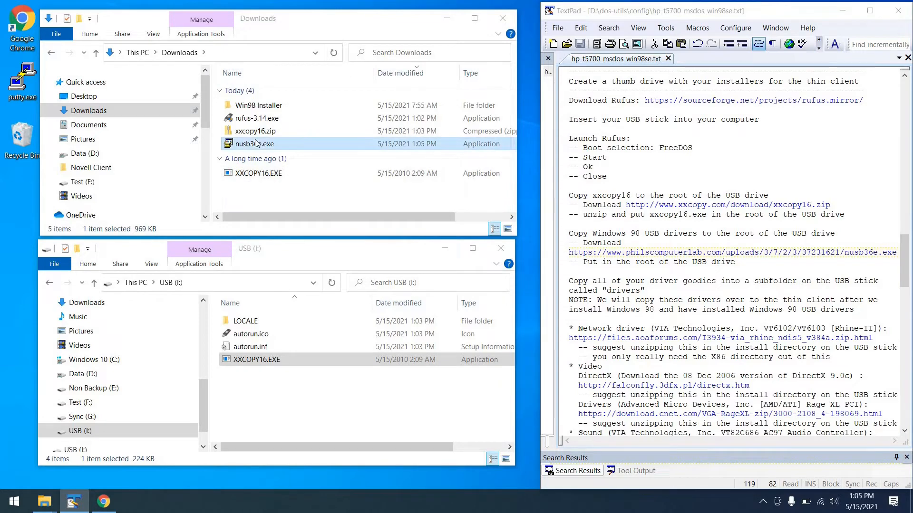
click(252, 380)
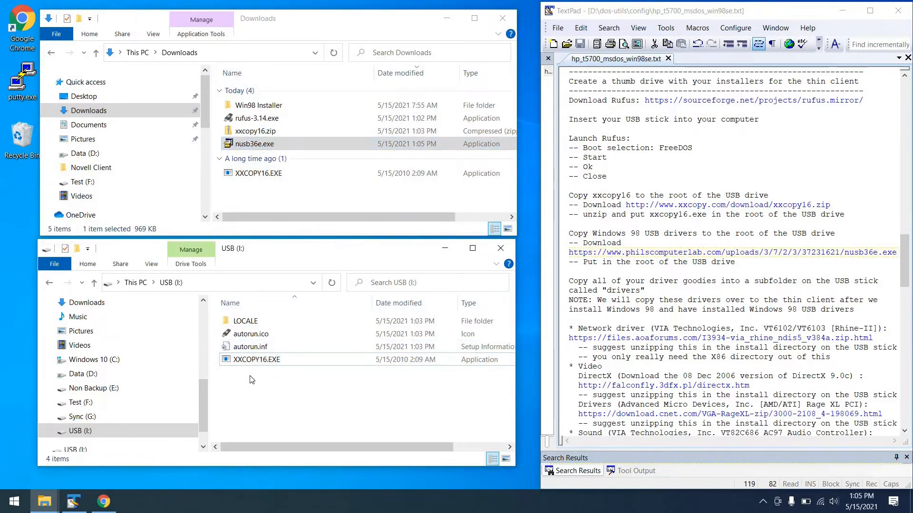
key(ctrl+v)
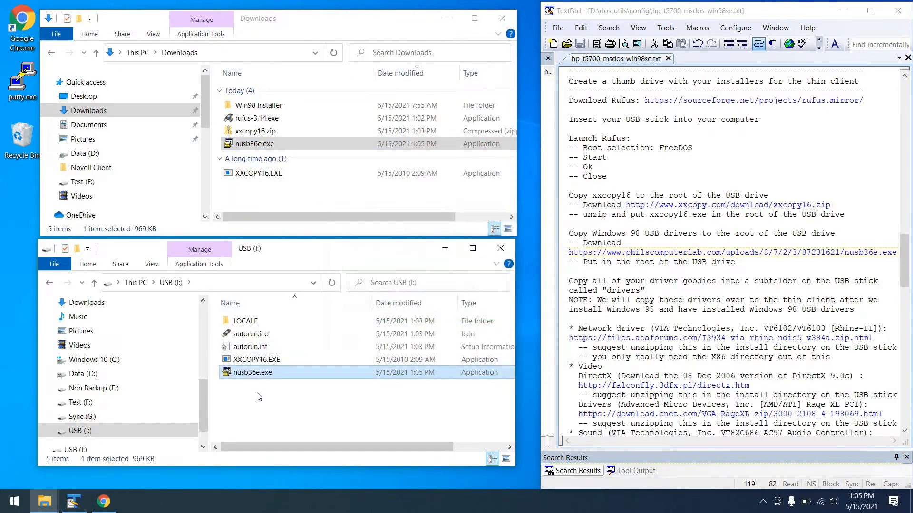
Step: Create a folder named Drivers in the root of USB (I:) and open it
right_click(259, 398)
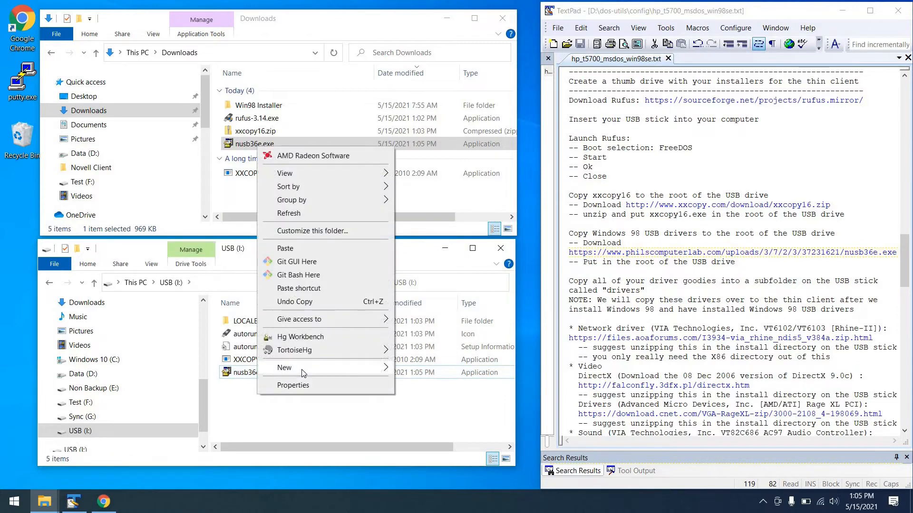
mouse_move(301, 368)
click(416, 370)
text(Drivers)
key(Return)
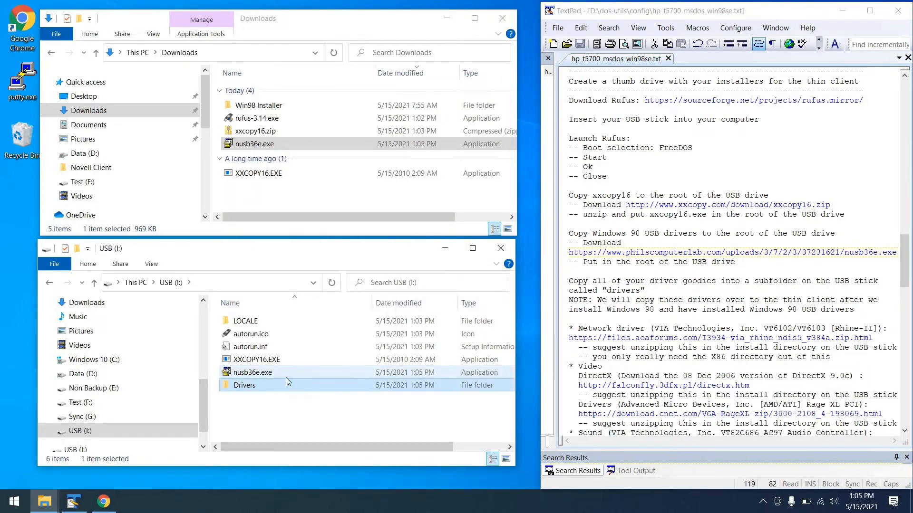
double_click(264, 388)
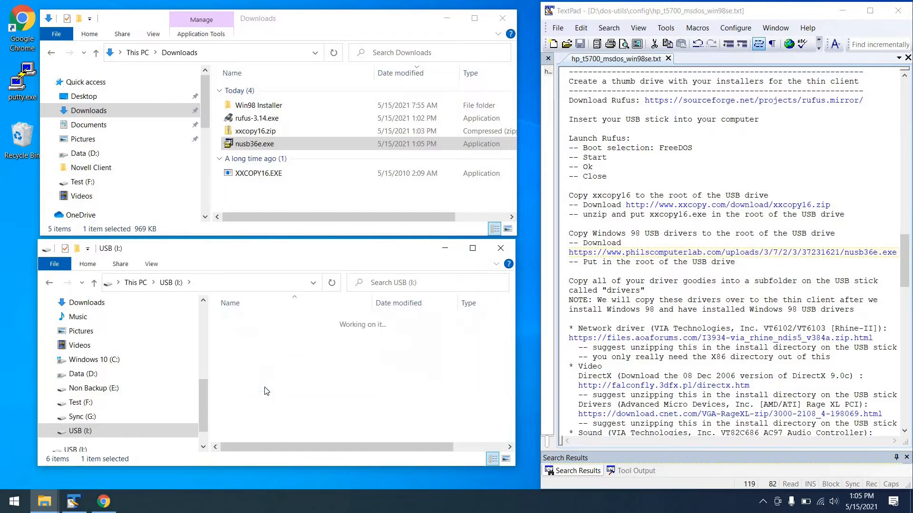
Step: Open the network driver link from the TextPad notes in Chrome and download via_rhine_ndis5_v384a.zip from server cluster #3
click(571, 346)
triple_click(584, 338)
key(ctrl+c)
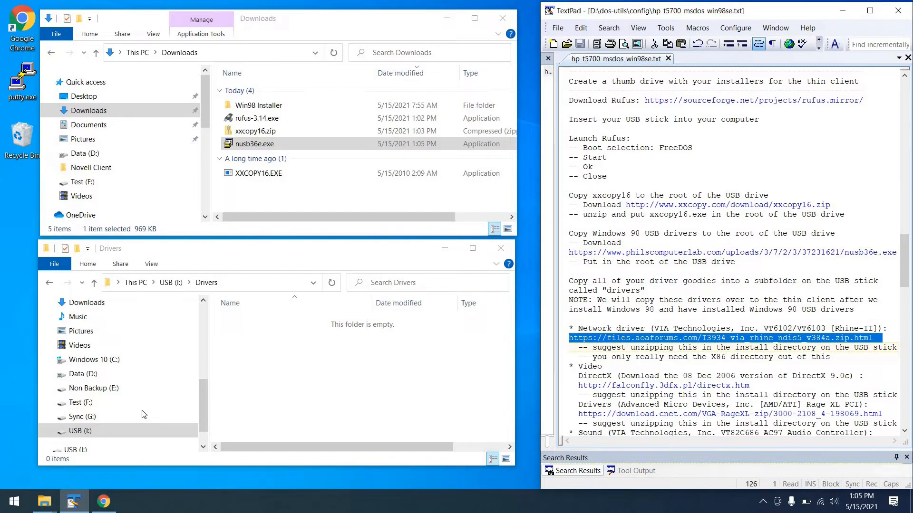
click(103, 501)
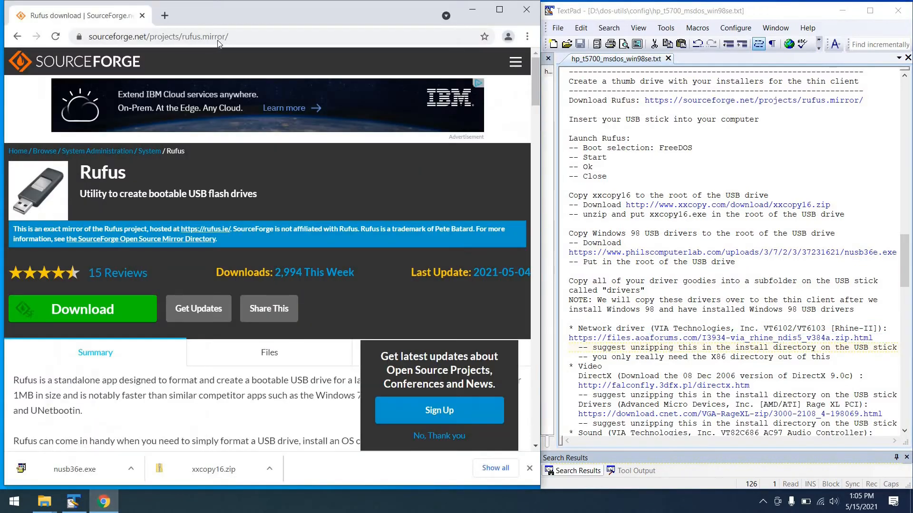
click(218, 38)
key(ctrl+v)
key(Return)
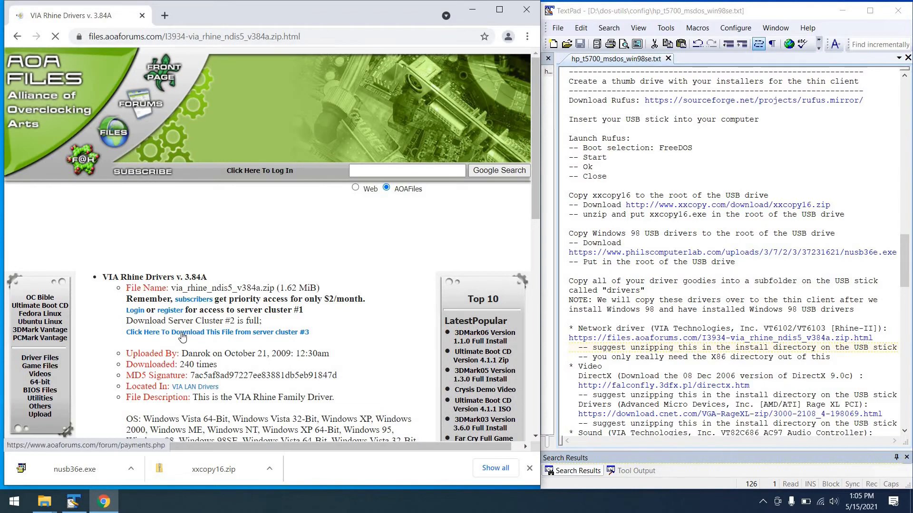
click(182, 334)
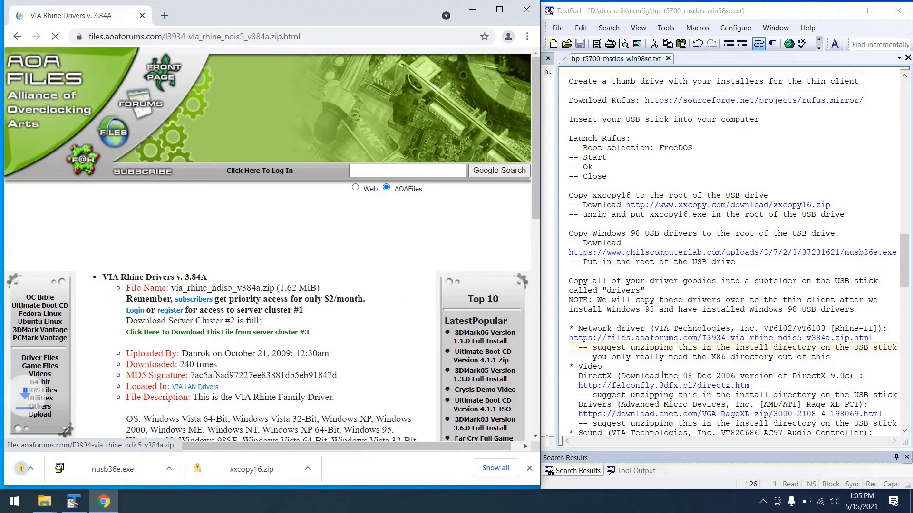
click(757, 377)
key(Down)
key(Home)
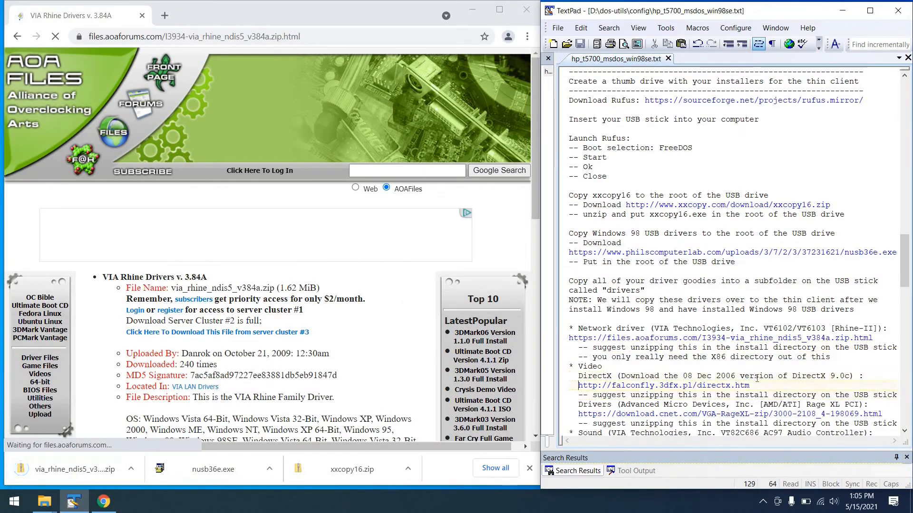
key(shift+Down)
key(ctrl+c)
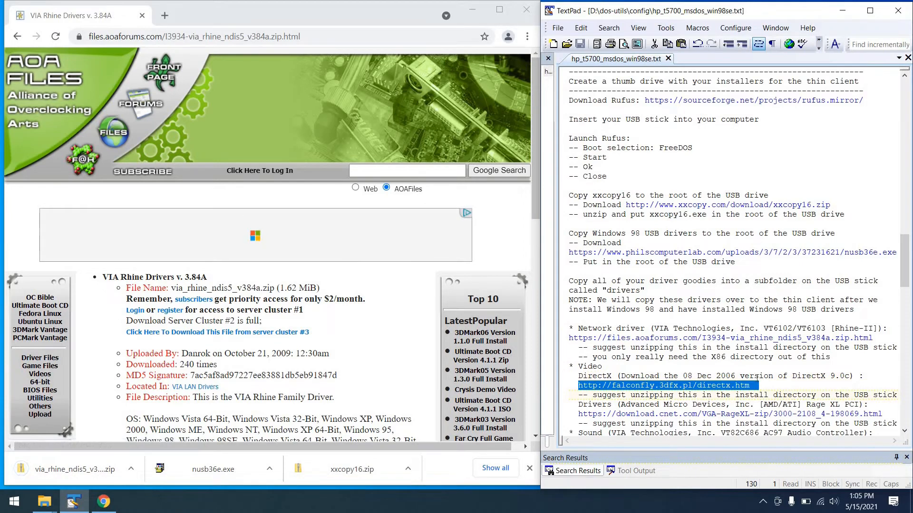
click(359, 35)
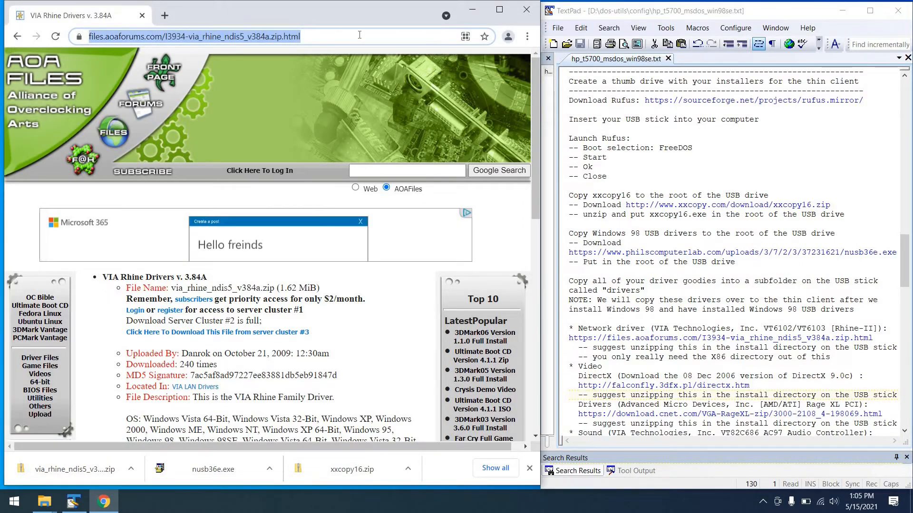
key(ctrl+v)
key(Return)
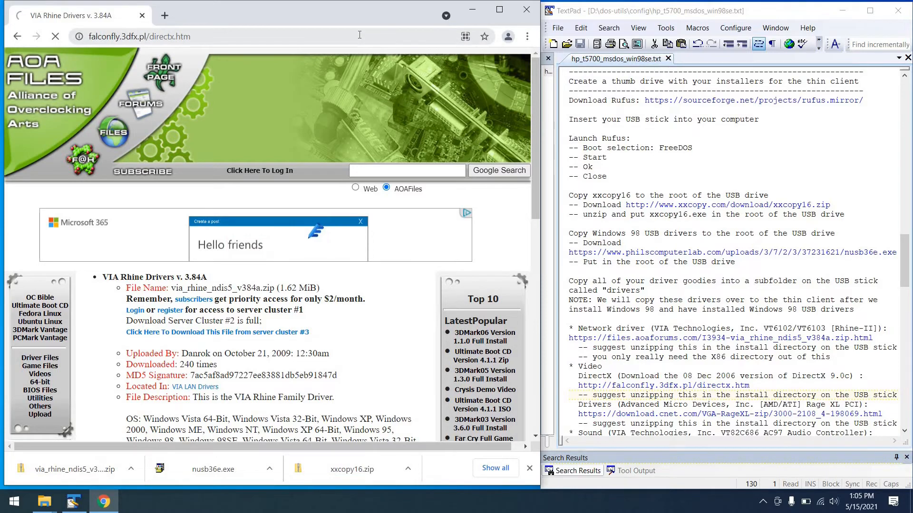
Step: Download the 08 Dec 2006 DirectX 9.0c ZIP from the DirectX releases table
scroll(418, 245, down, 2)
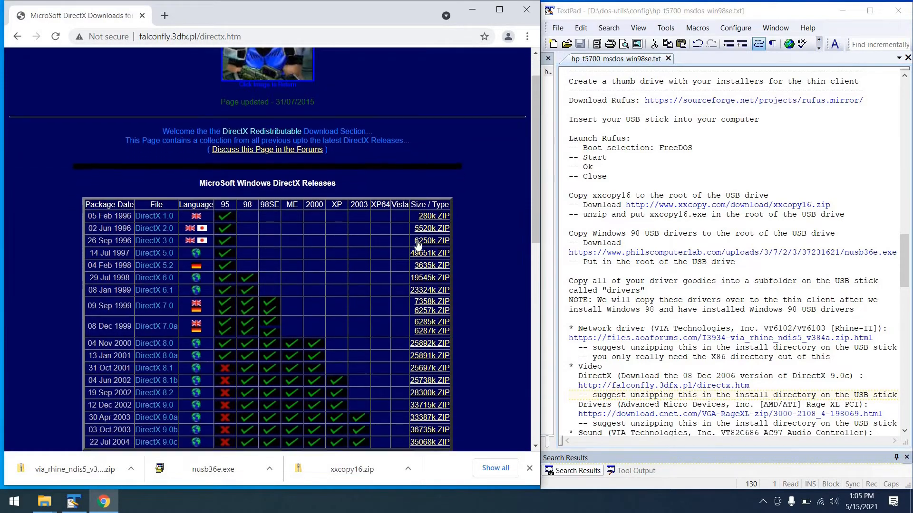
scroll(417, 245, down, 3)
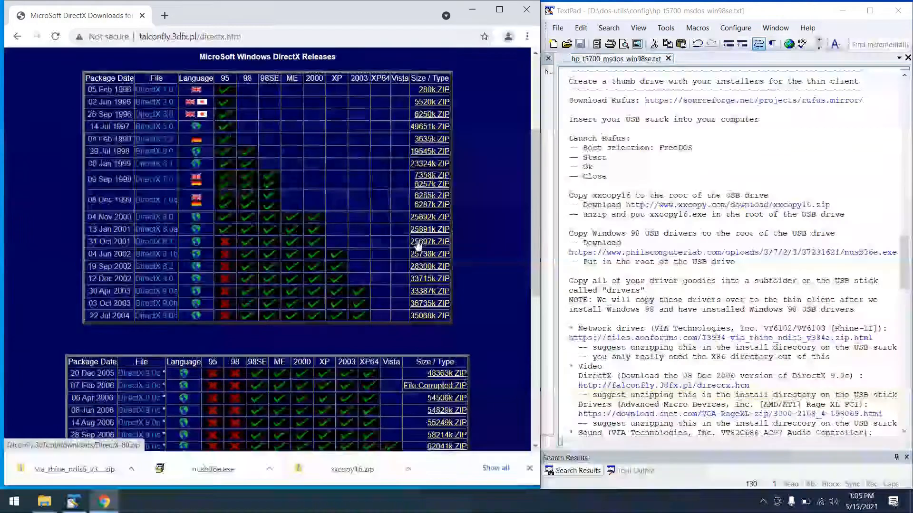
scroll(418, 245, down, 2)
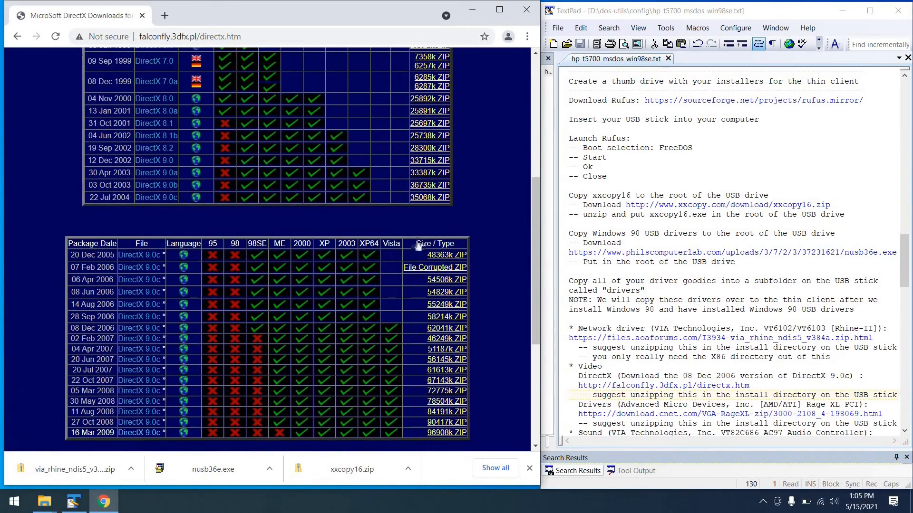
scroll(418, 244, down, 1)
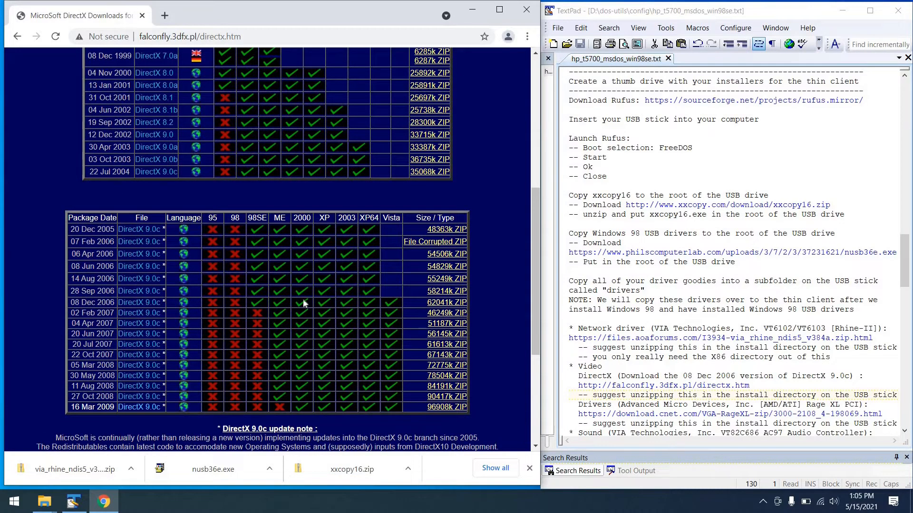
click(442, 303)
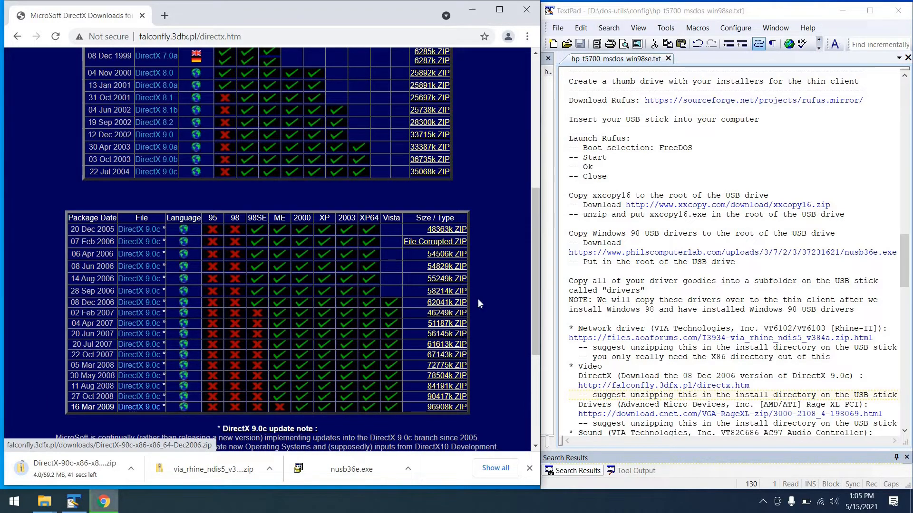
Step: Copy the CNET Rage XL video driver link from the TextPad notes and open it in Chrome to download VGA_RageXL.zip
key(Down)
key(Down)
key(Down)
key(Home)
key(shift+Down)
key(ctrl+c)
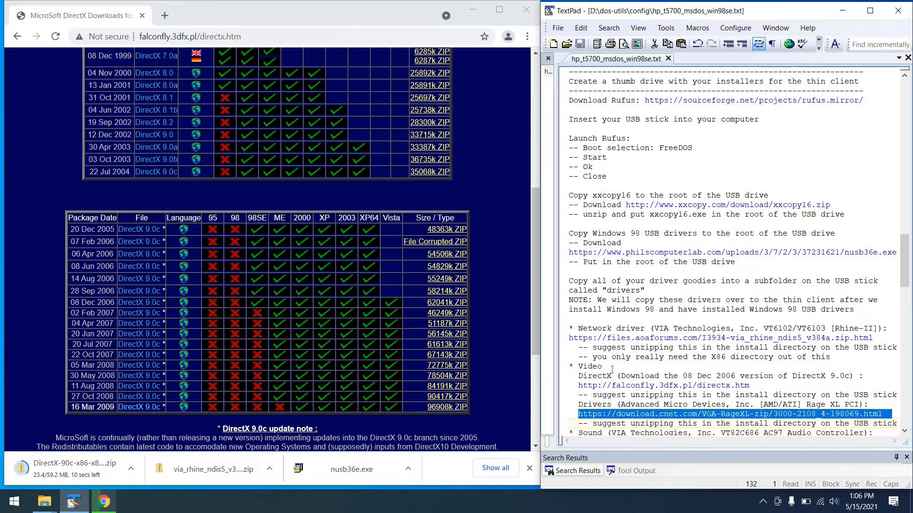
click(187, 38)
key(ctrl+v)
key(Return)
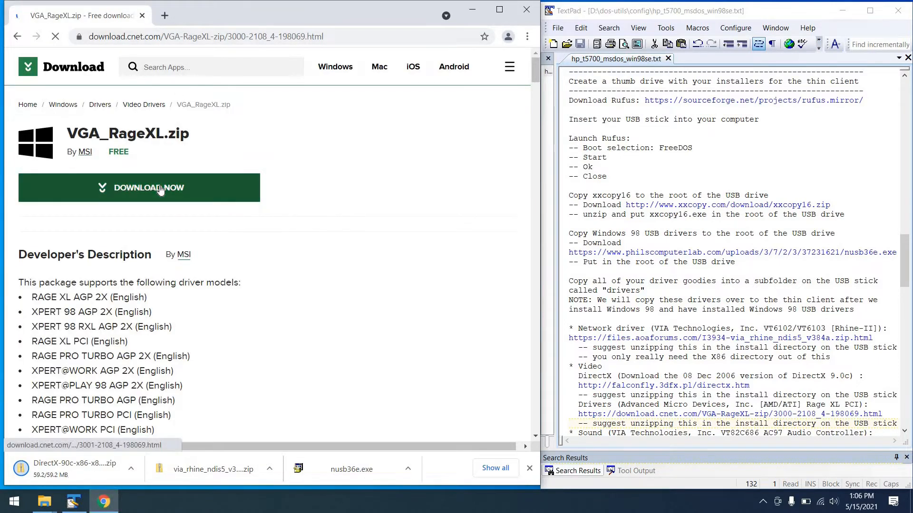
Step: Open the VIA AC97 sound driver link from the TextPad notes in Chrome and download vinyl_v700b.zip from MajorGeeks
click(588, 411)
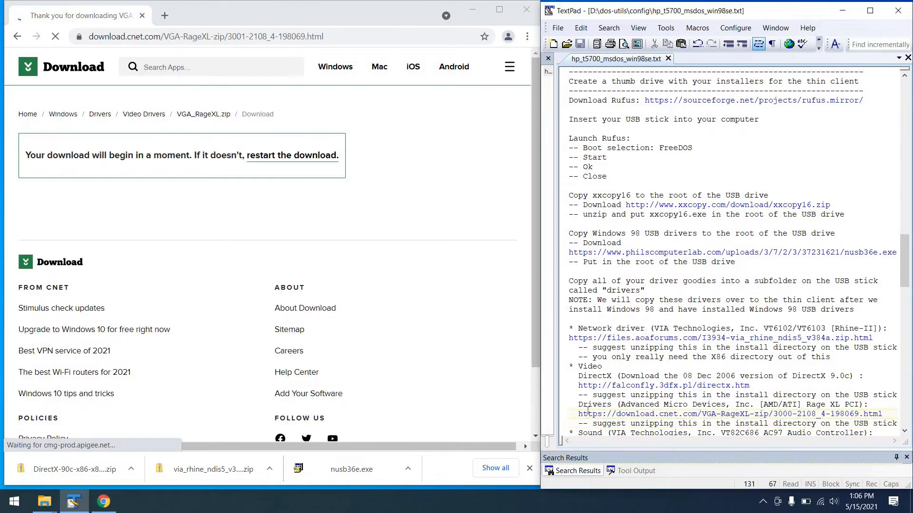
key(Down)
key(Down)
key(Down)
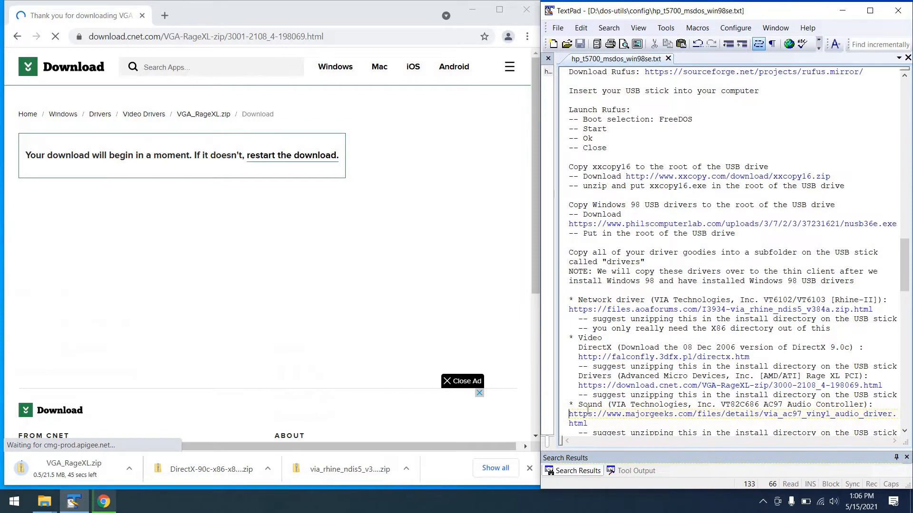
key(shift+Down)
key(shift+Down)
key(ctrl+c)
click(265, 36)
key(ctrl+v)
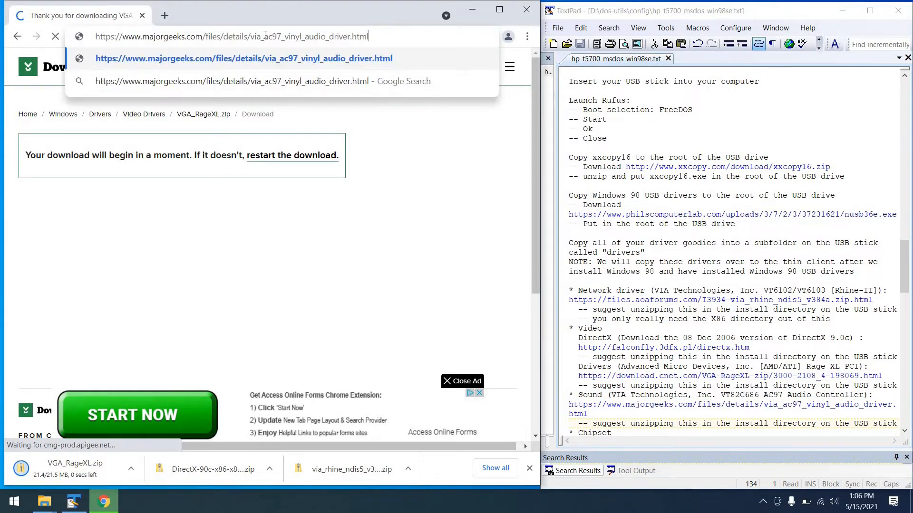
key(Return)
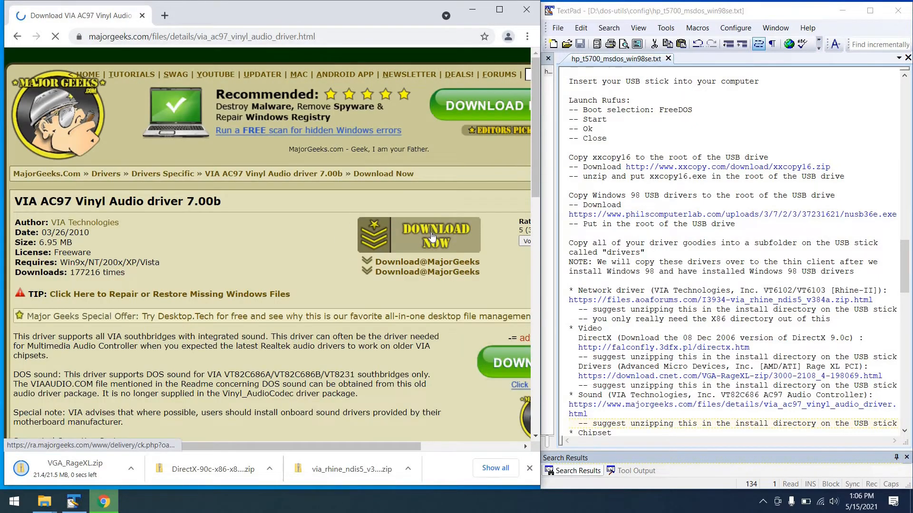
click(432, 236)
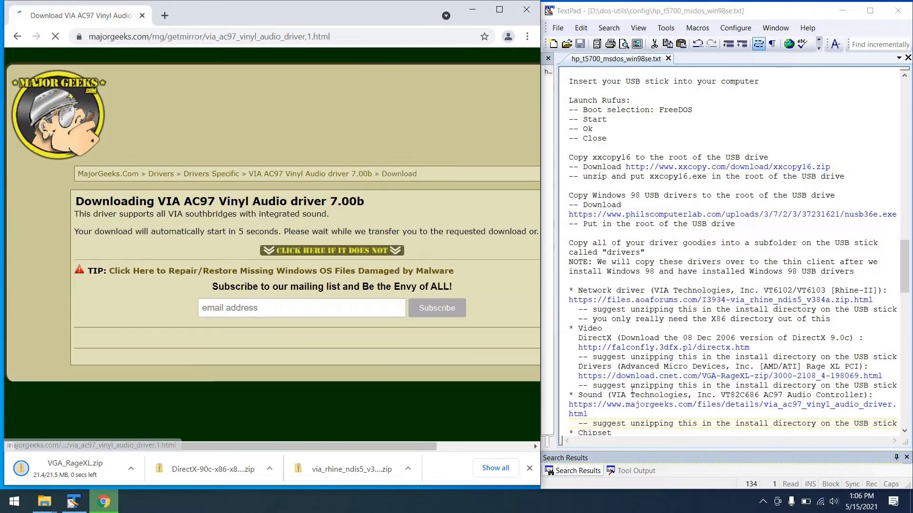
Step: Copy the main chipset driver link from the TextPad notes and open it in Chrome to download via_hyperionpro_v524a.zip
click(602, 421)
key(Down)
key(Down)
key(Down)
key(Down)
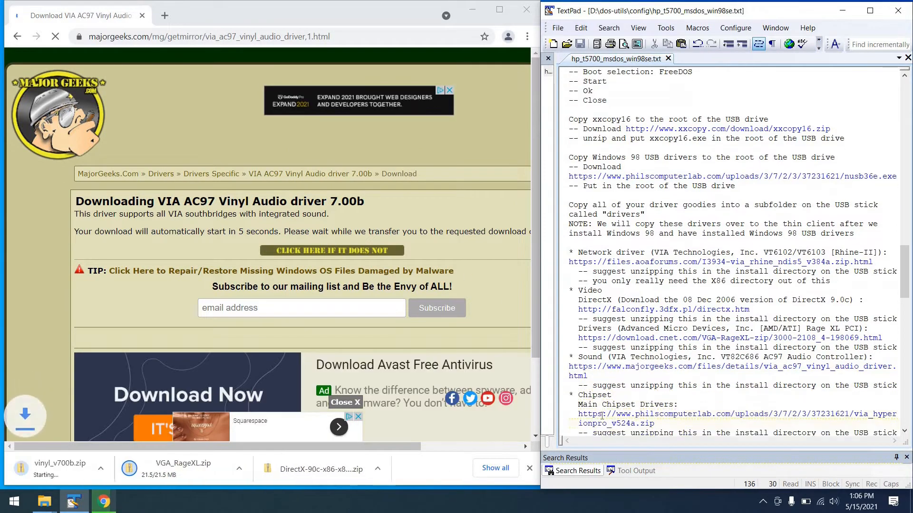
key(Up)
key(Left)
key(Left)
key(Left)
key(Left)
key(Left)
key(Left)
key(Right)
key(shift+Down)
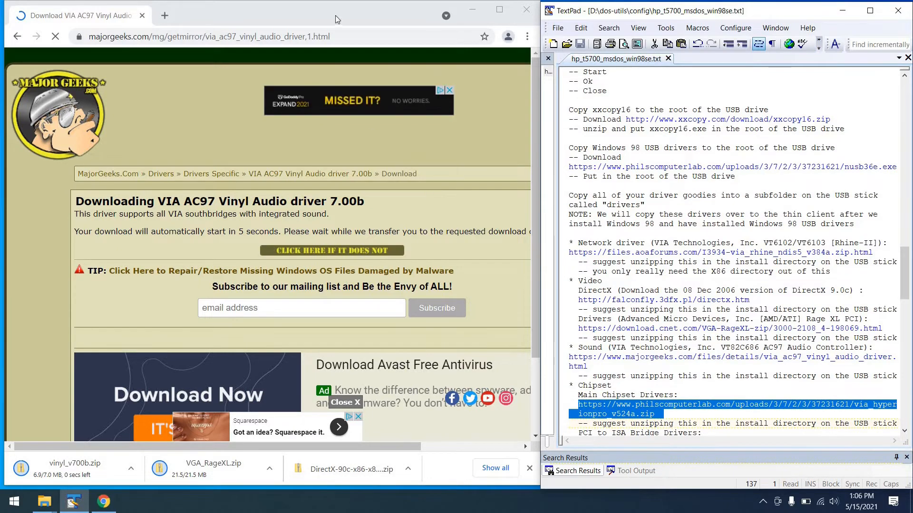
click(335, 36)
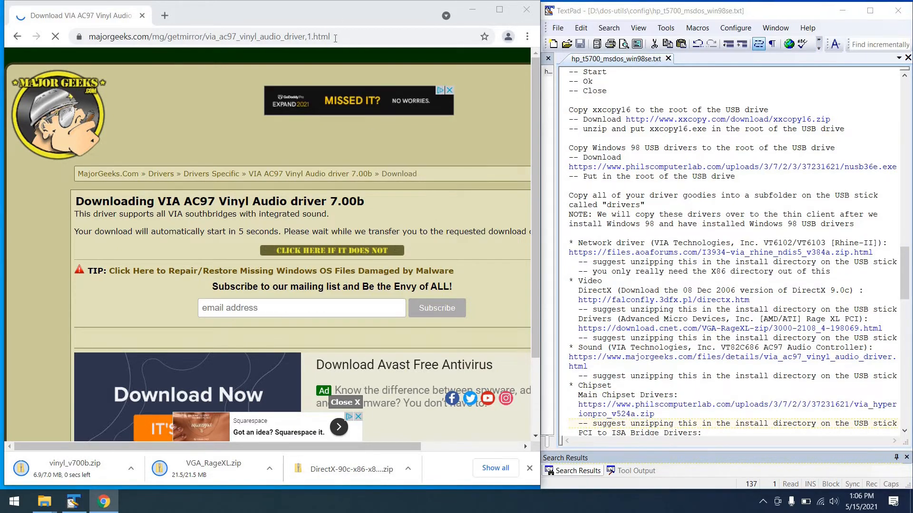
key(ctrl+v)
key(Return)
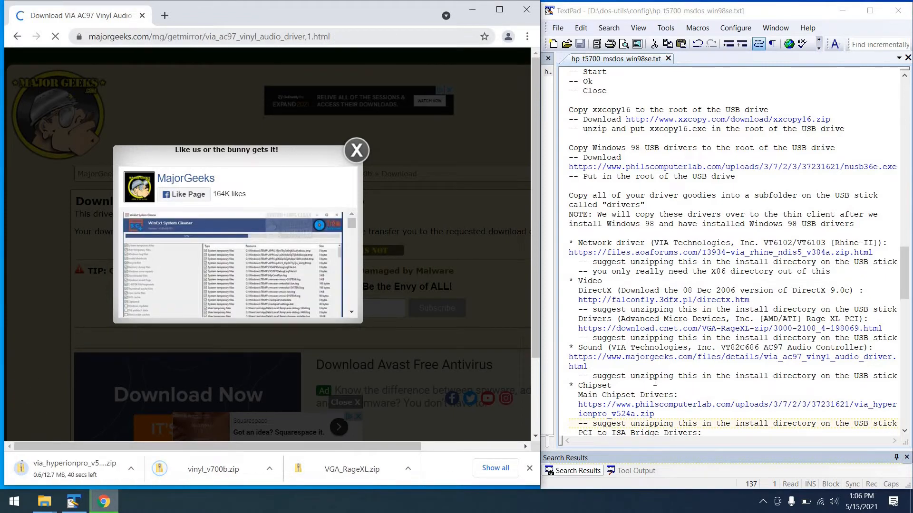
Step: Open the PCI to ISA Bridge driver link from the TextPad notes in Chrome and download WIN98.ZIP from Helpjet
click(674, 414)
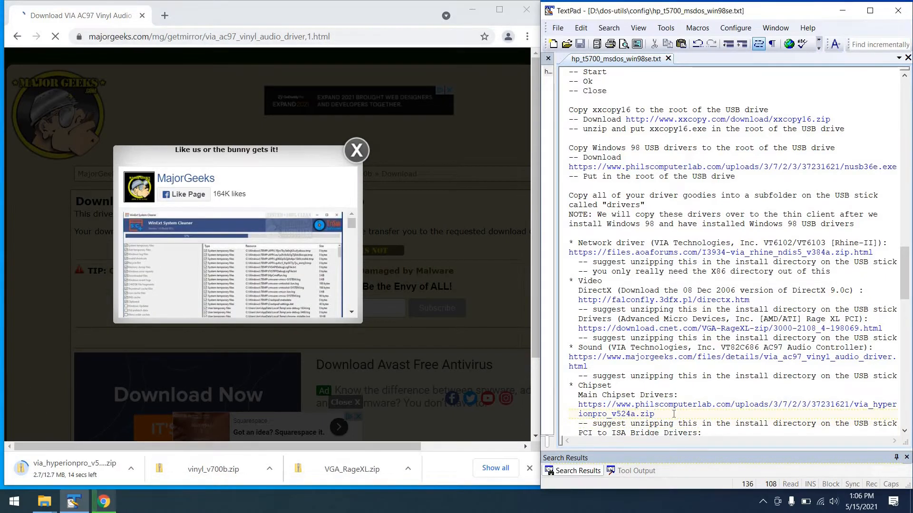
key(Down)
key(Down)
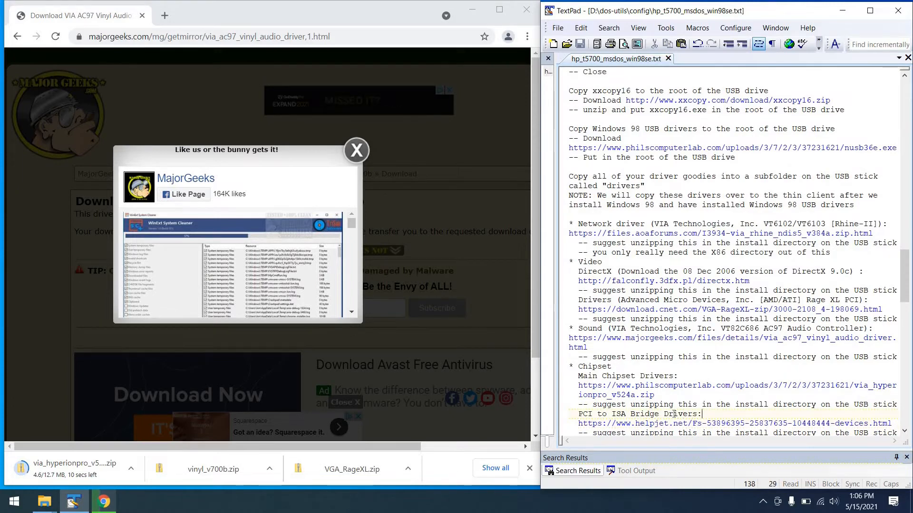
key(Down)
key(Home)
key(shift+Down)
key(shift+Home)
key(ctrl+c)
click(357, 36)
key(ctrl+v)
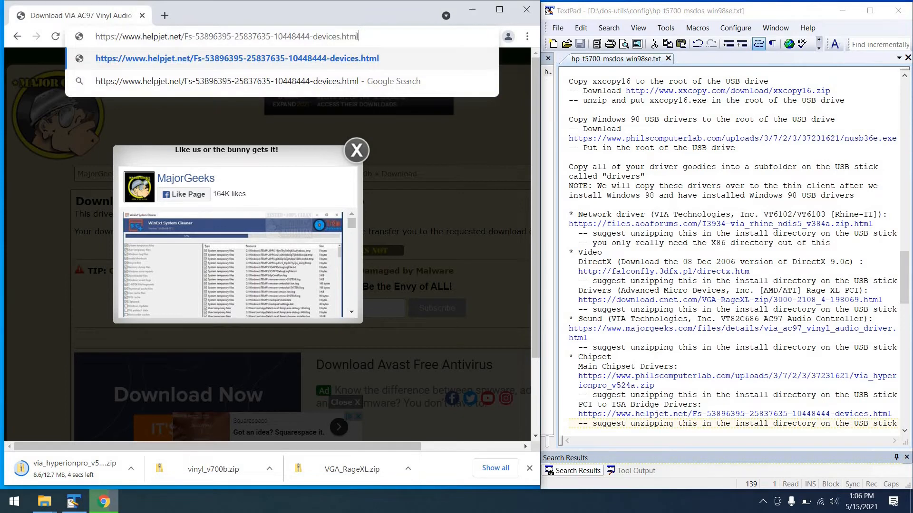
key(Return)
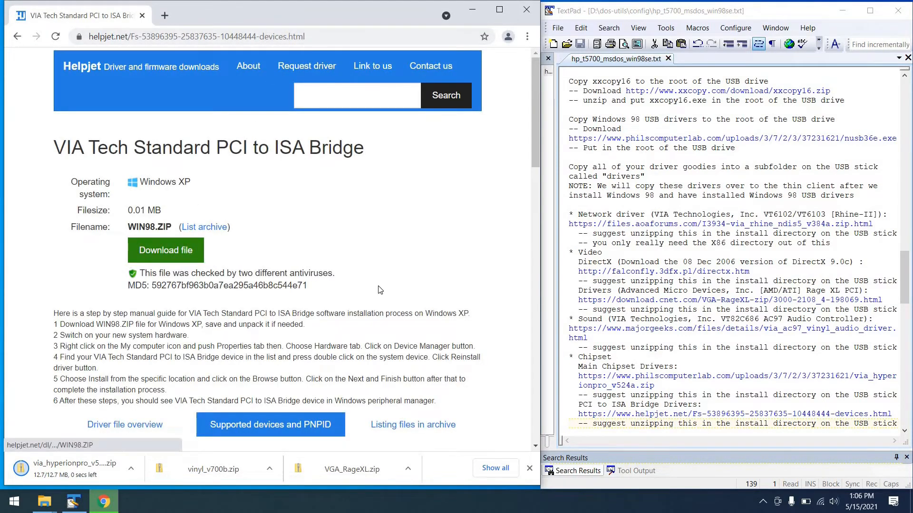
click(165, 250)
Step: Copy the six downloaded driver ZIPs, from via_rhine_ndis5_v384a.zip to via_hyperionpro_v524a.zip, from Downloads into the Drivers folder on USB (I:)
click(650, 409)
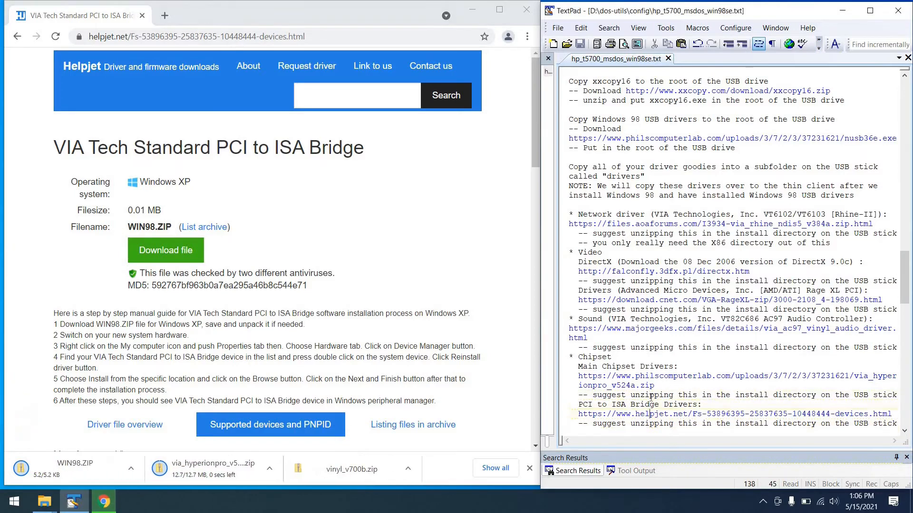
key(Down)
key(Down)
key(Down)
key(Down)
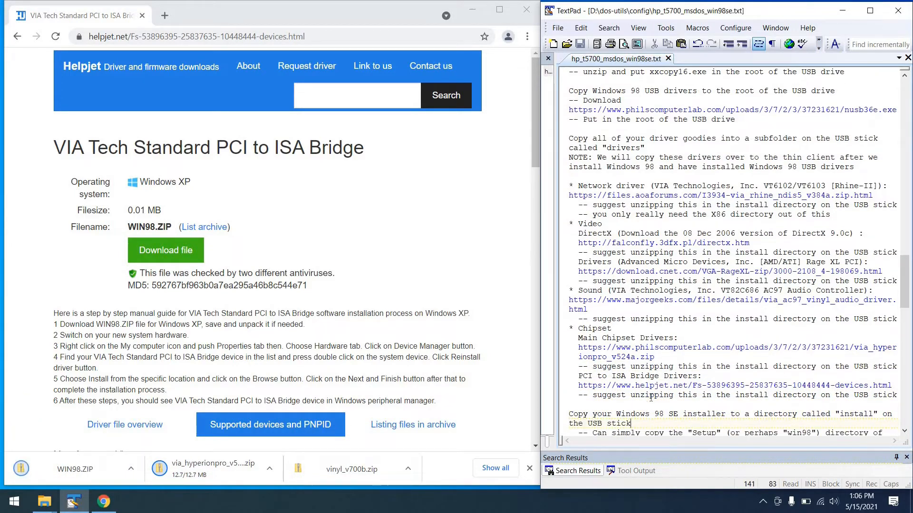
key(Down)
key(End)
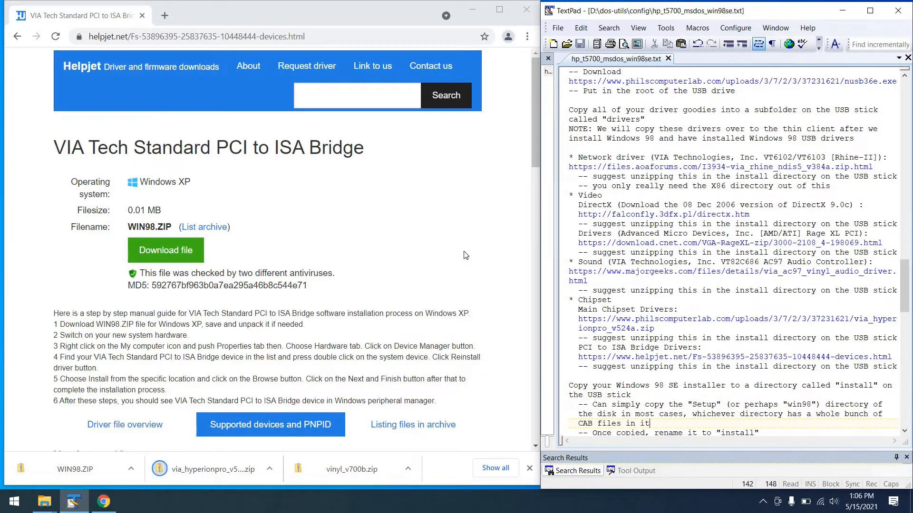
click(472, 10)
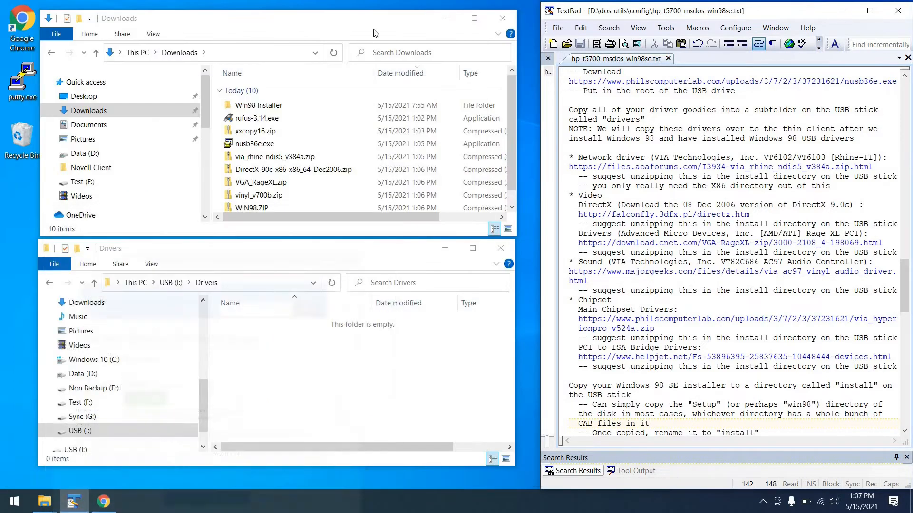
click(260, 158)
scroll(260, 159, down, 1)
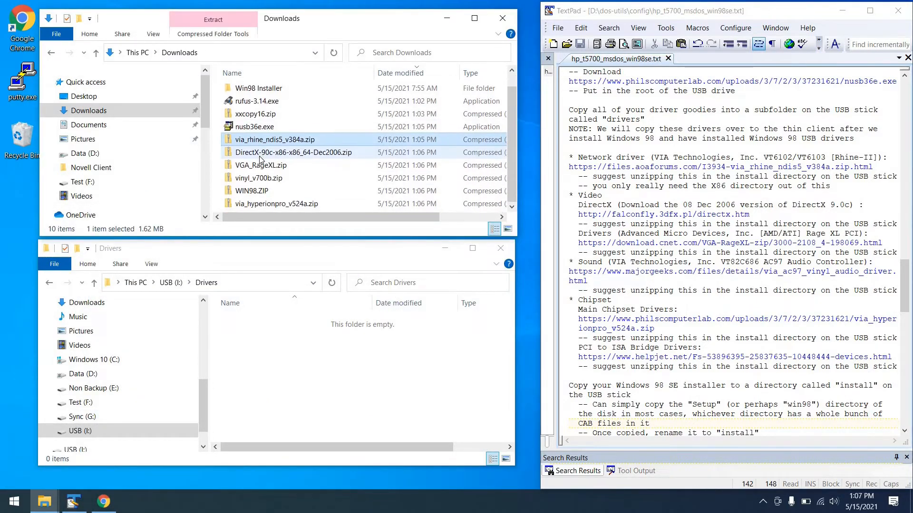
shift+click(259, 204)
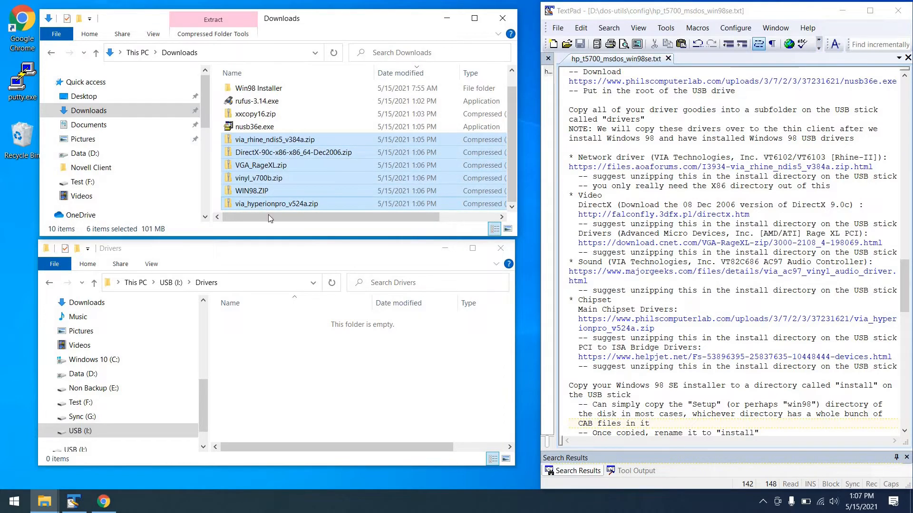
click(263, 373)
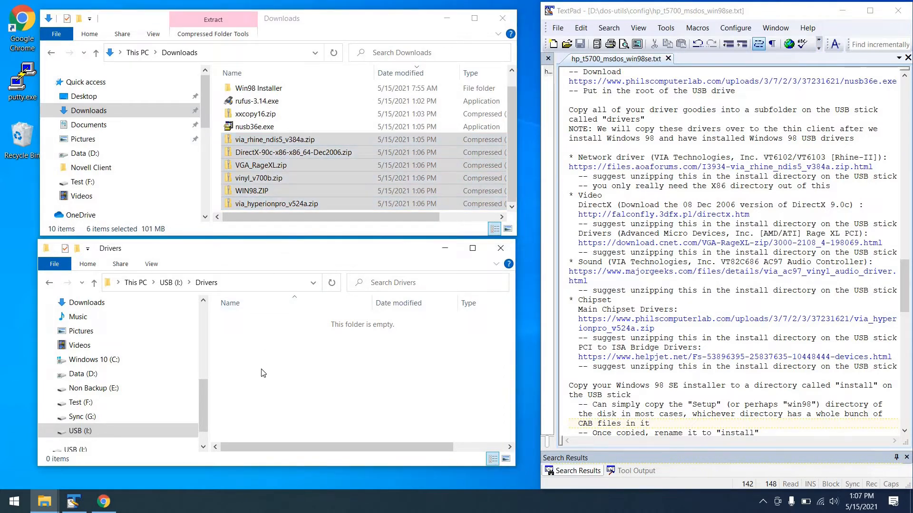
key(ctrl+v)
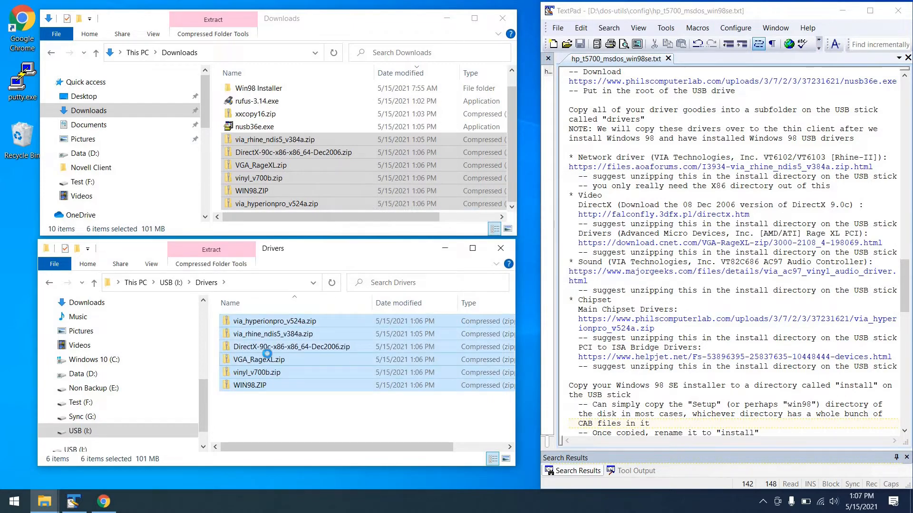
Step: Extract the six driver ZIPs in the USB stick's Drivers folder into their own subfolders and delete the ZIP files
right_click(268, 354)
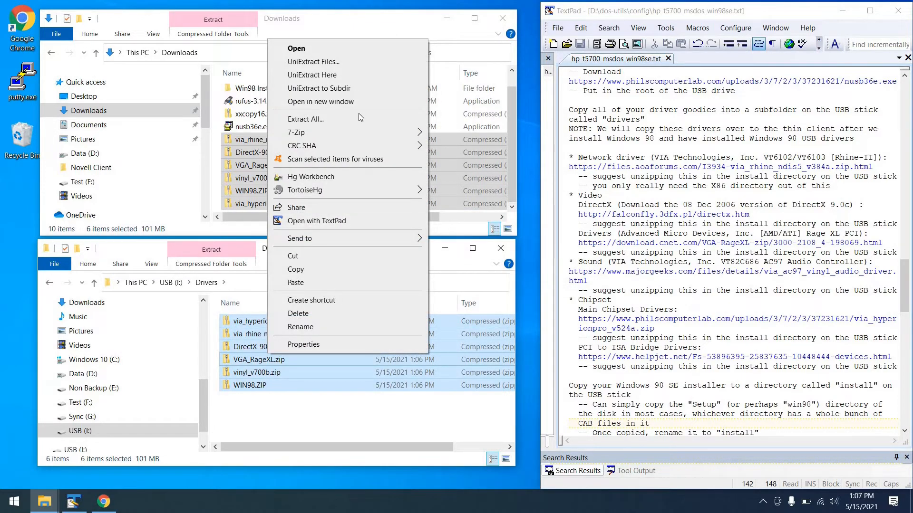
click(379, 90)
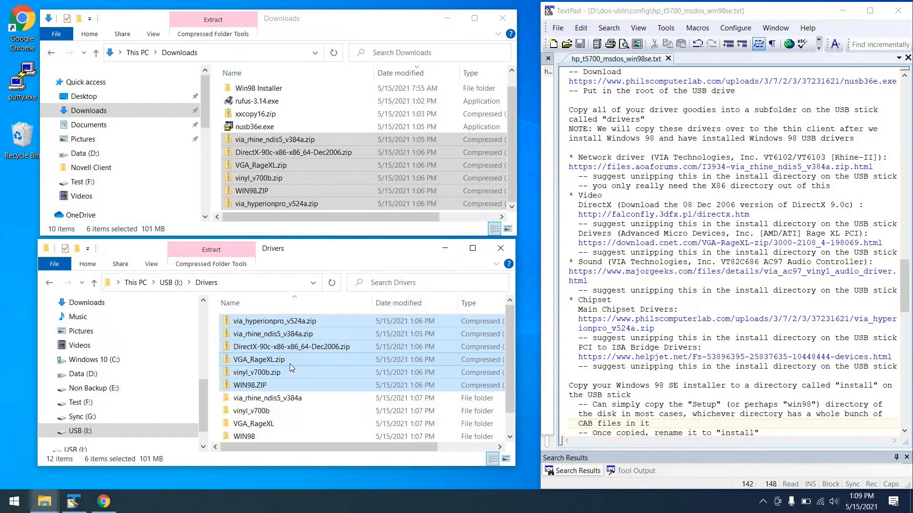
key(Delete)
click(498, 274)
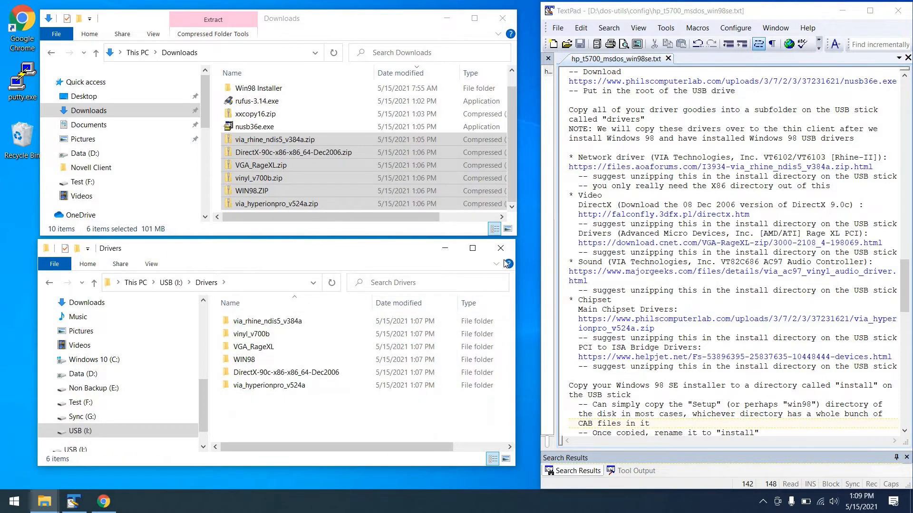
Step: Rename the Windows 98 setup folder inside Downloads\Win98 Installer to install
click(564, 375)
key(Down)
key(Down)
key(Down)
key(Down)
key(Down)
key(Down)
key(Down)
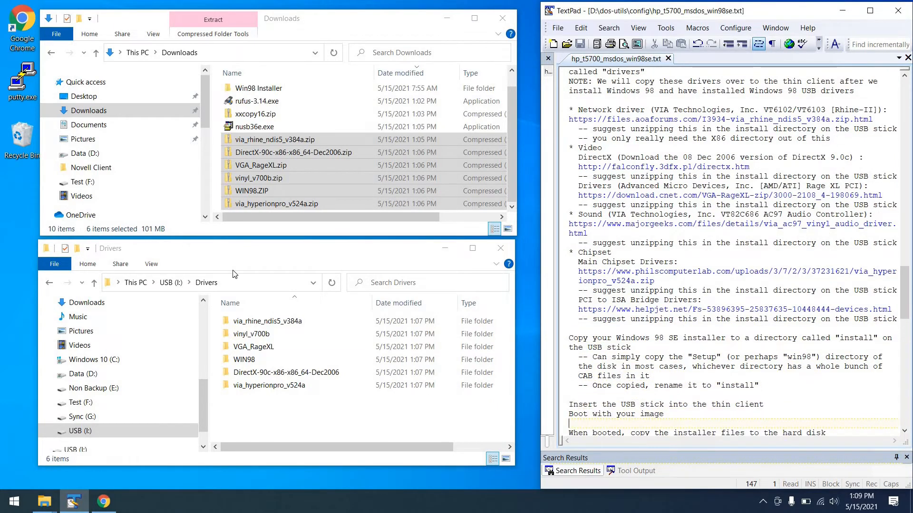
click(256, 114)
key(Up)
key(Up)
key(Return)
key(F2)
text(install)
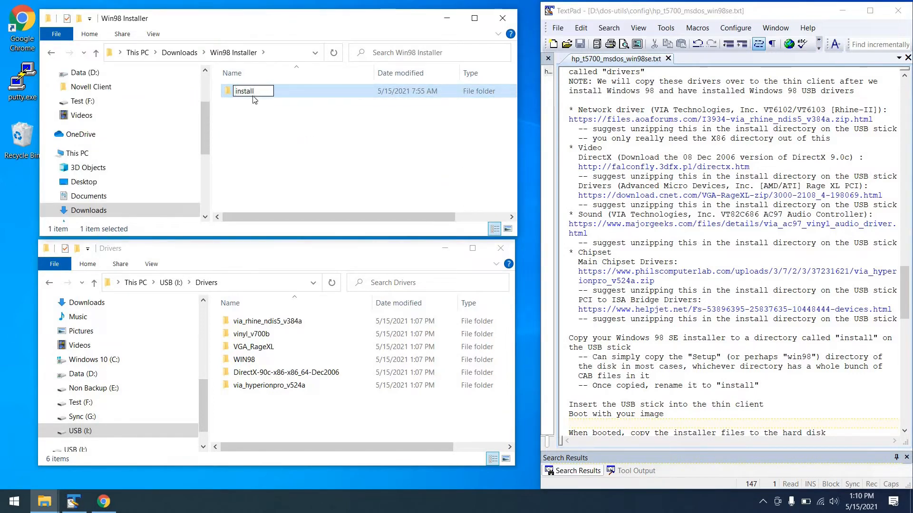
key(Return)
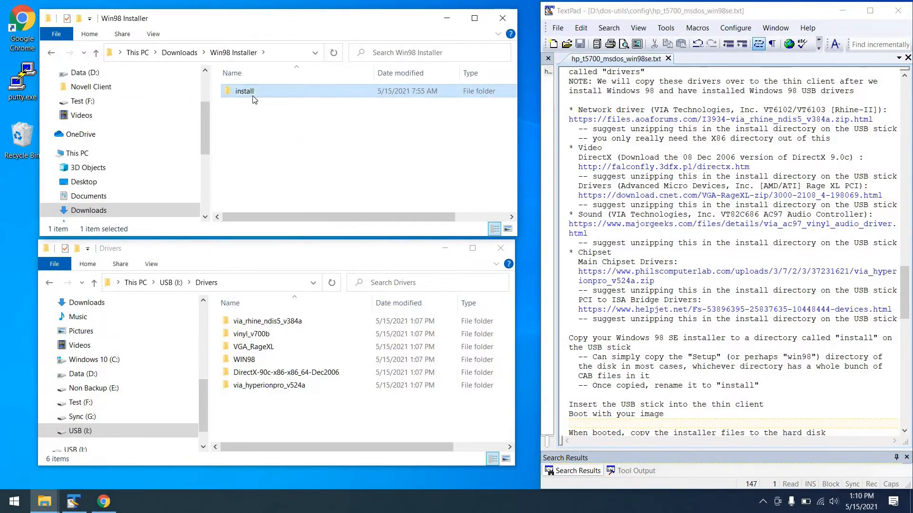
Step: Copy the install folder to the root of the USB (I:) drive
click(167, 283)
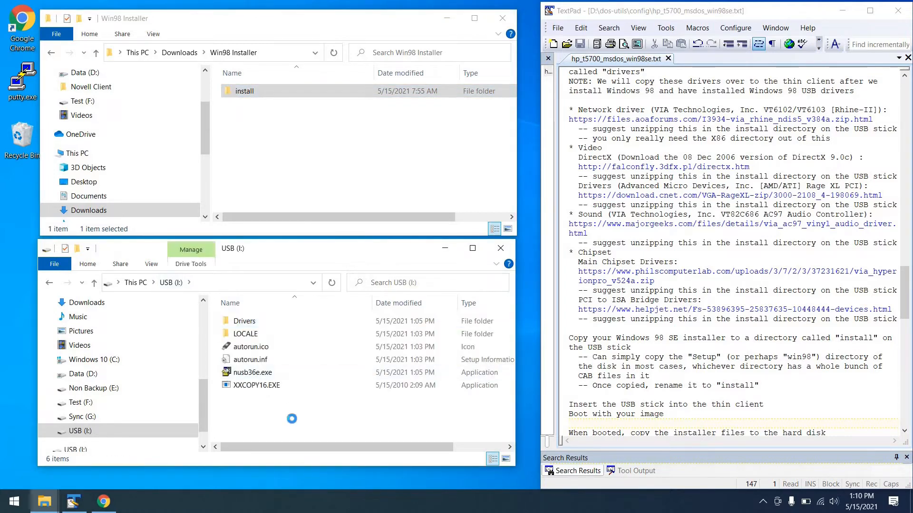
key(ctrl+v)
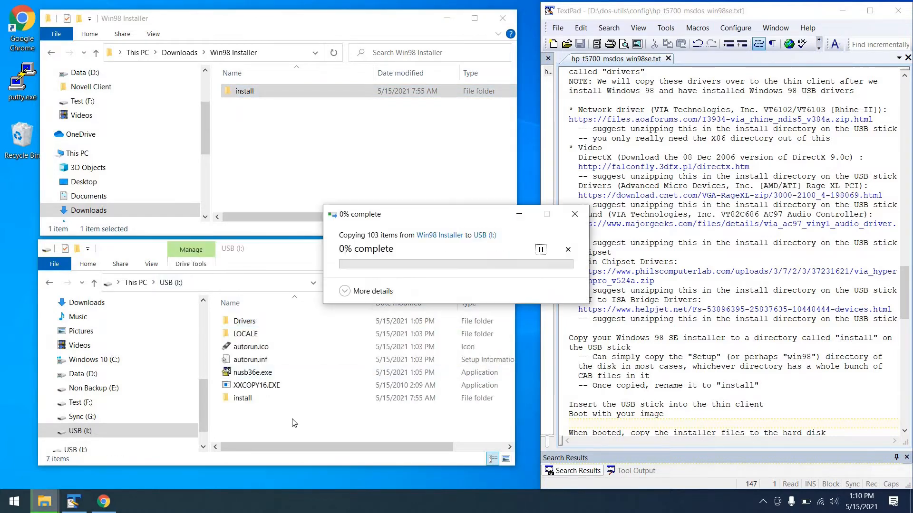
click(406, 341)
click(420, 349)
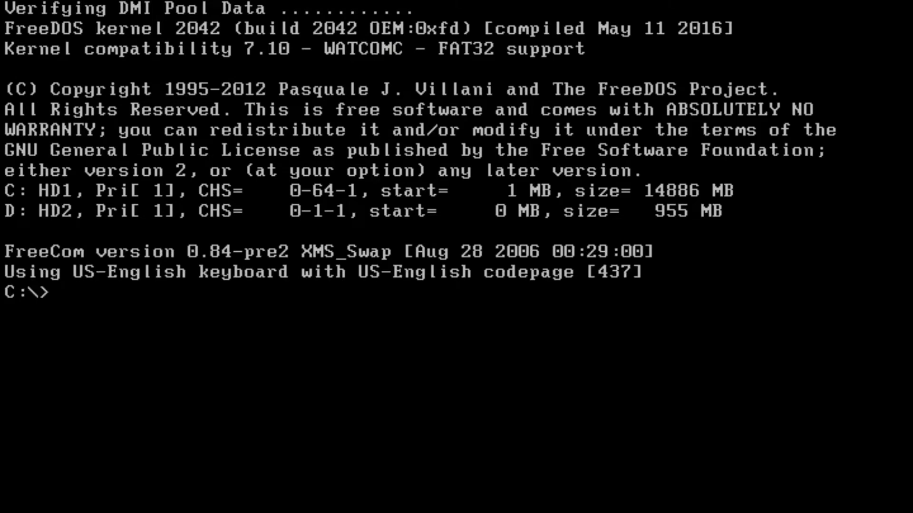
Step: At the FreeDOS prompt, create D:\install and copy the installer files into it with xxcopy16 install /s D:\install
text(mkdir D:\install)
key(Return)
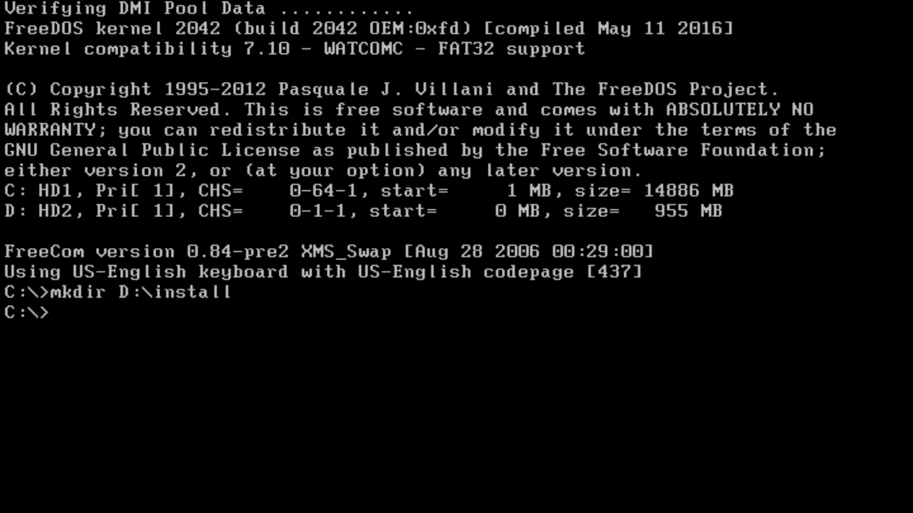
text(xxcopy16 )
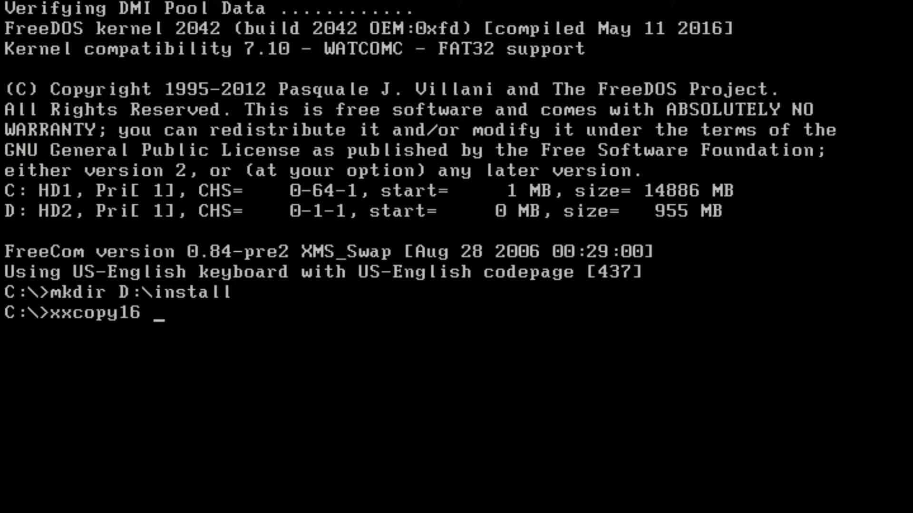
text(install /s D:\install)
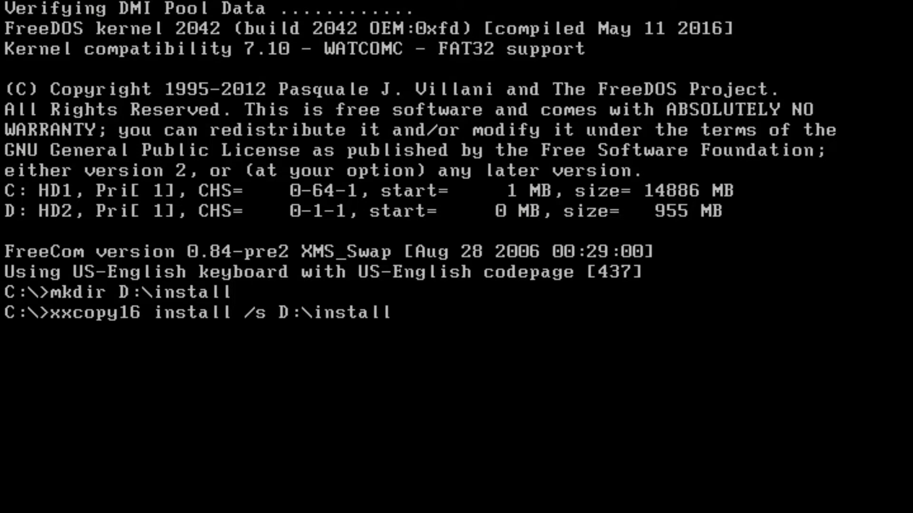
key(Return)
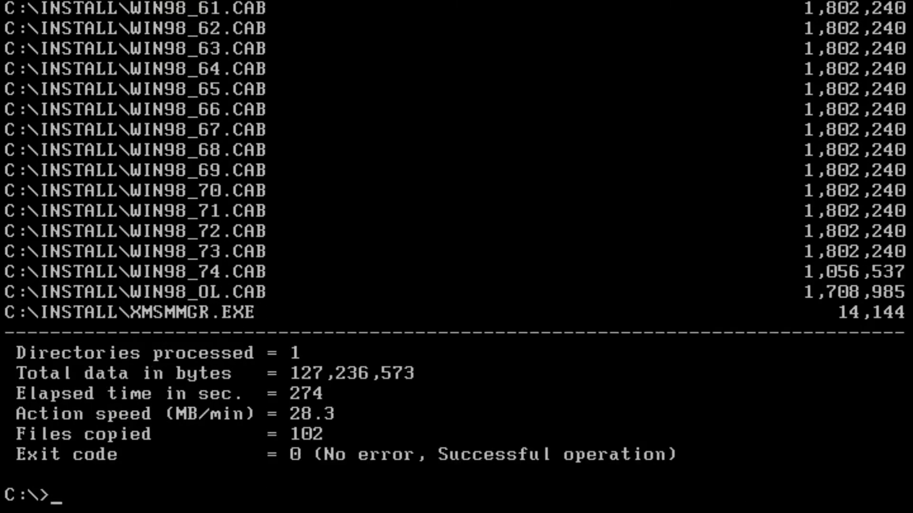
Step: Copy nusb36e.exe from the root of C: to the root of D: at the DOS prompt
text(copy n)
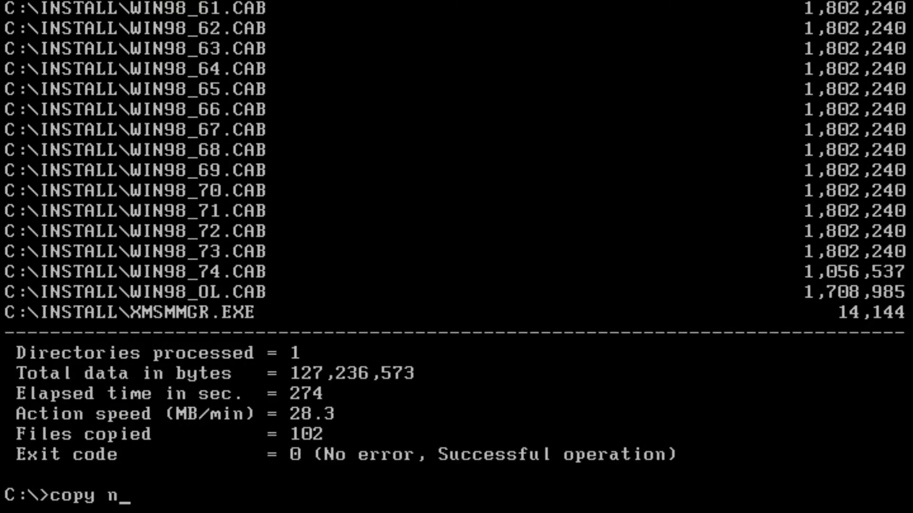
text(usb36e)
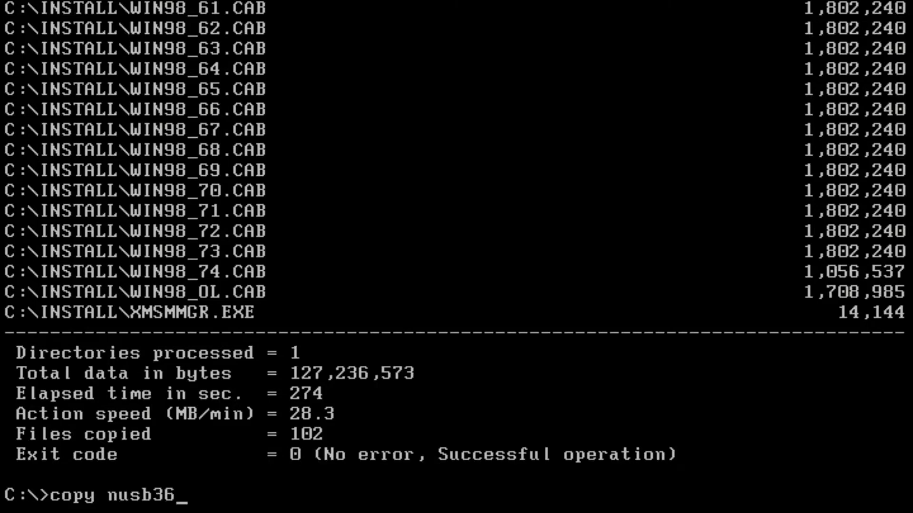
text(.exe D)
text(:\)
key(Return)
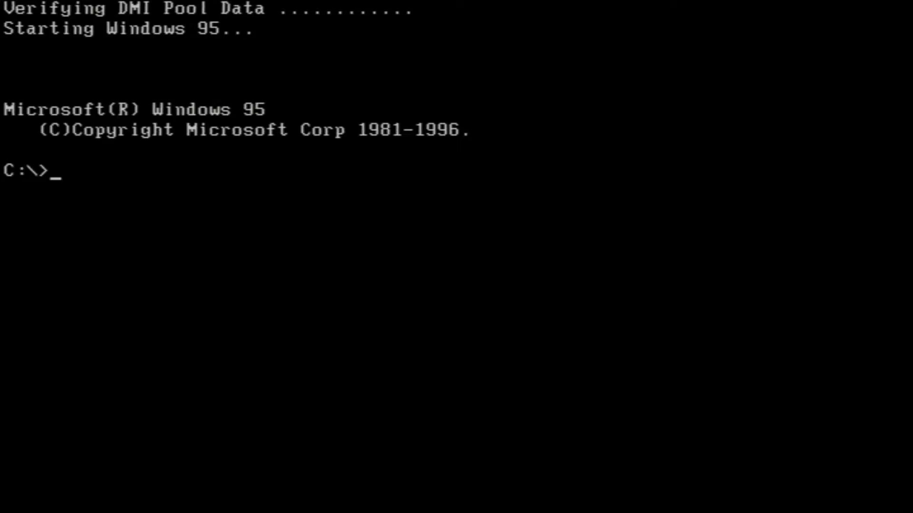
Step: Run setup from the C:\INSTALL directory and continue with the routine system check
text(cd install)
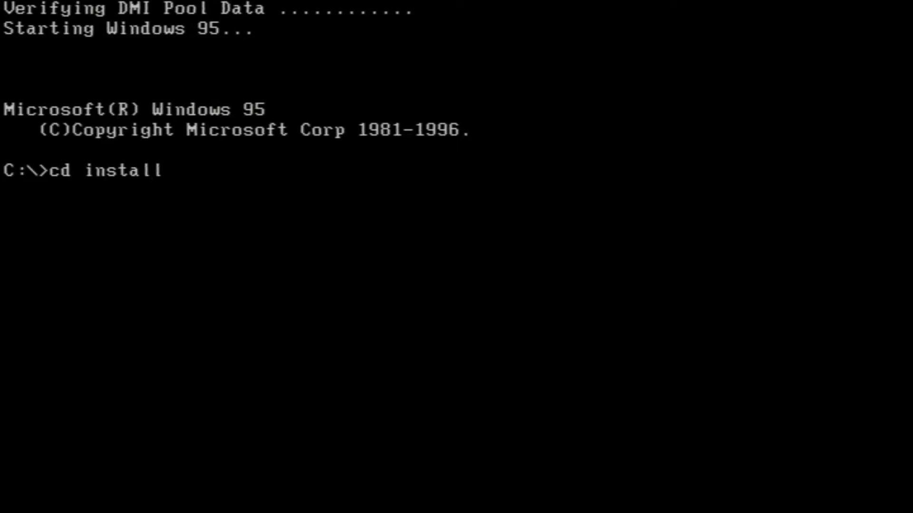
key(Return)
text(setup)
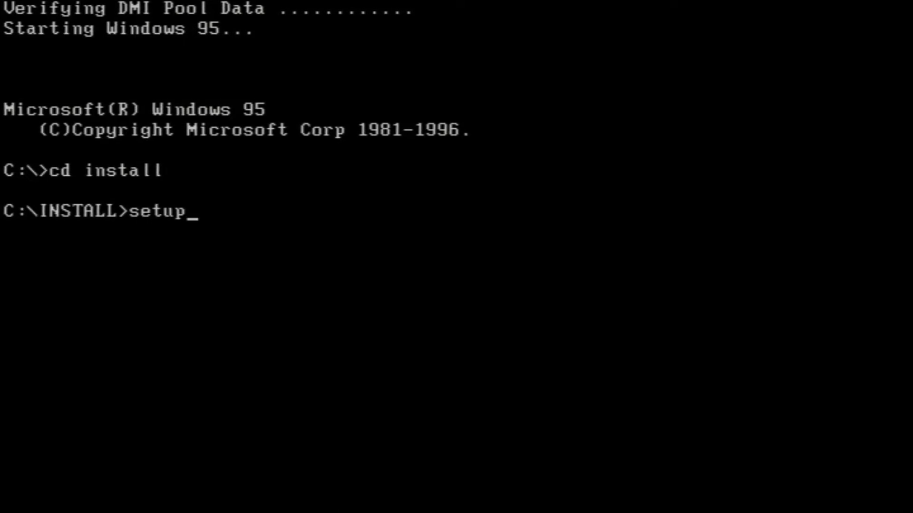
key(Return)
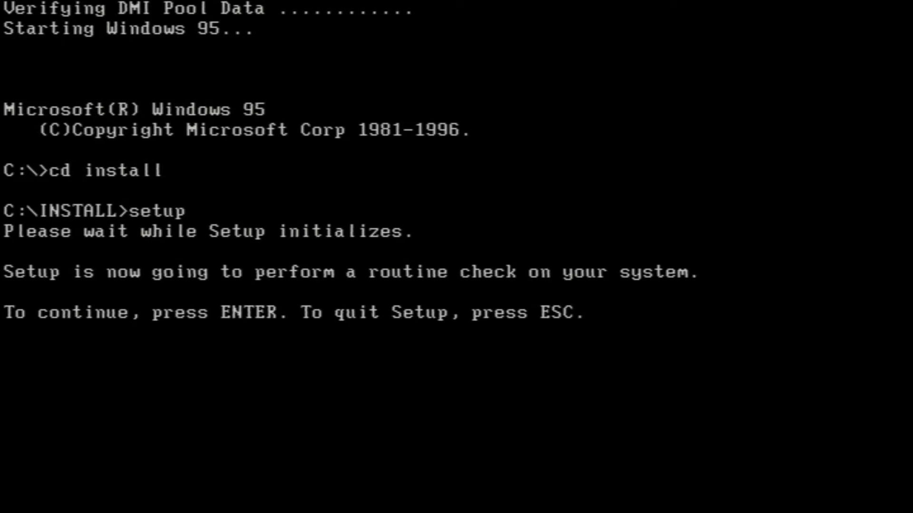
key(Return)
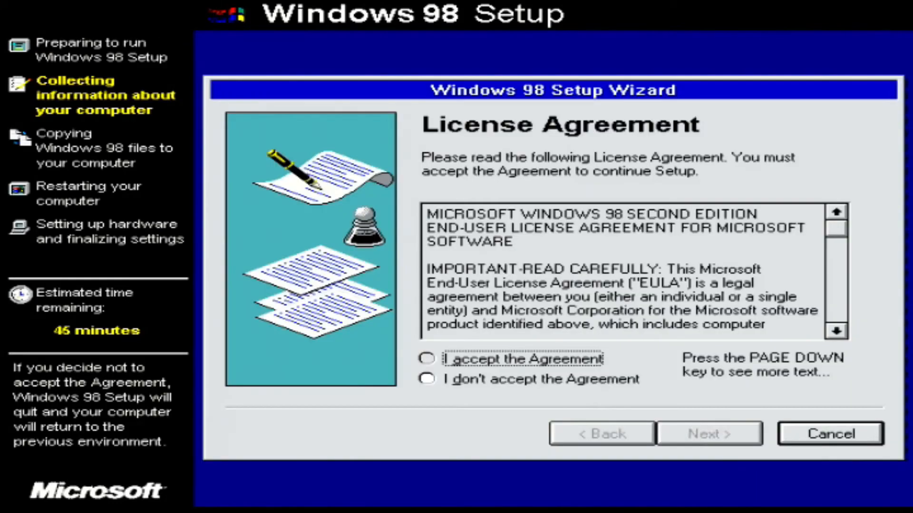
Step: Accept the licence agreement and submit the Windows 98 product key
click(426, 359)
click(713, 435)
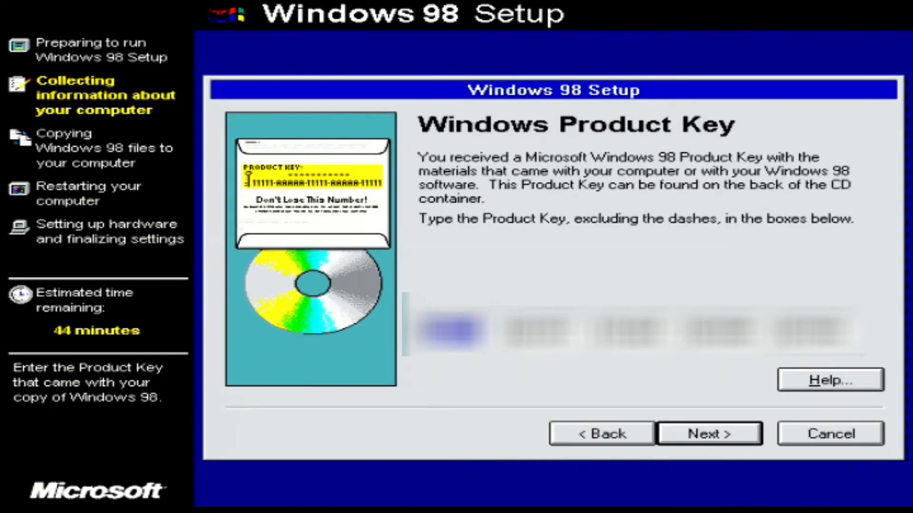
click(736, 433)
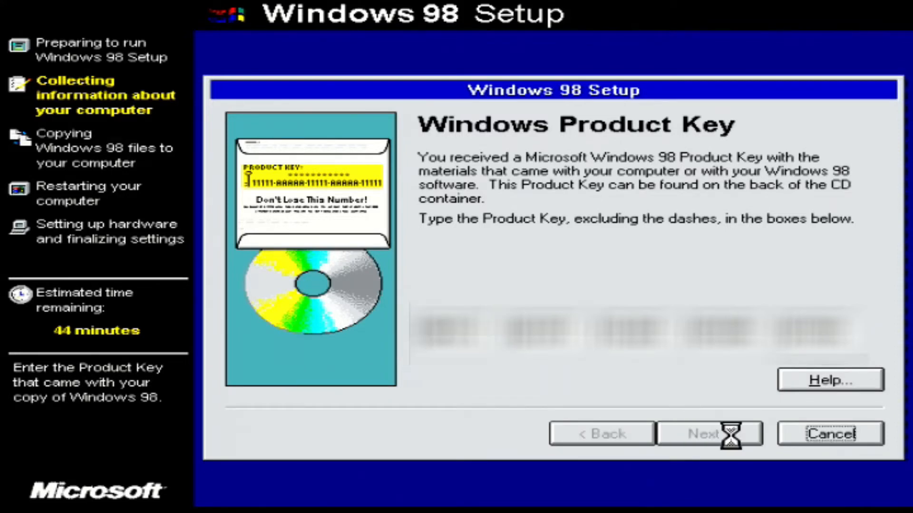
Step: Continue through the Windows directory preparation pages and submit the user's full name, leaving the company blank
click(729, 430)
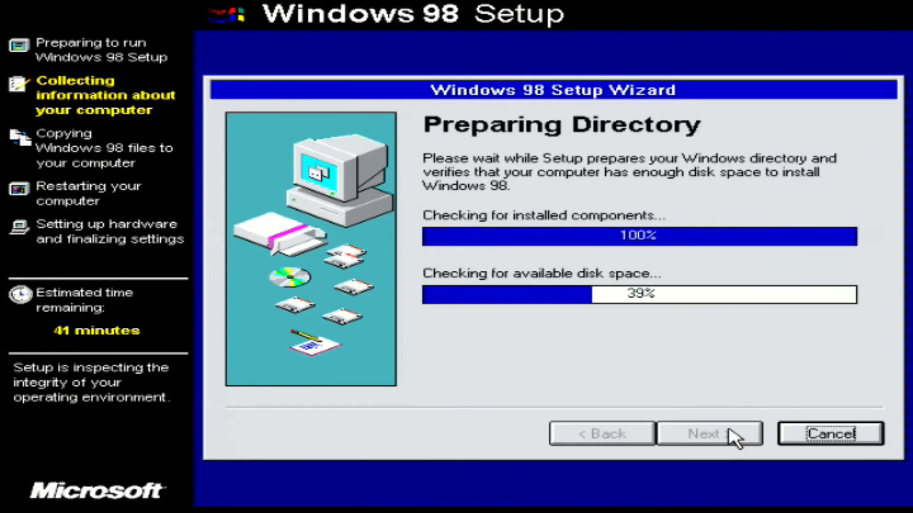
click(734, 434)
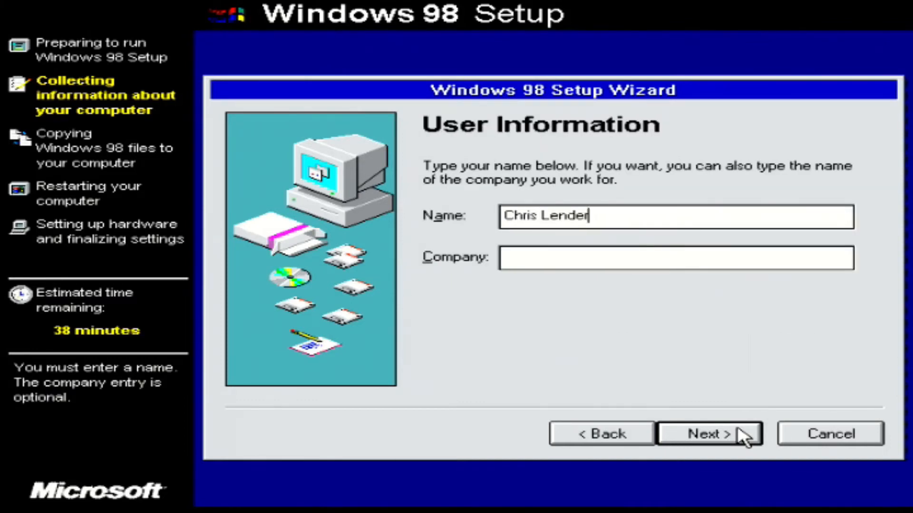
click(744, 435)
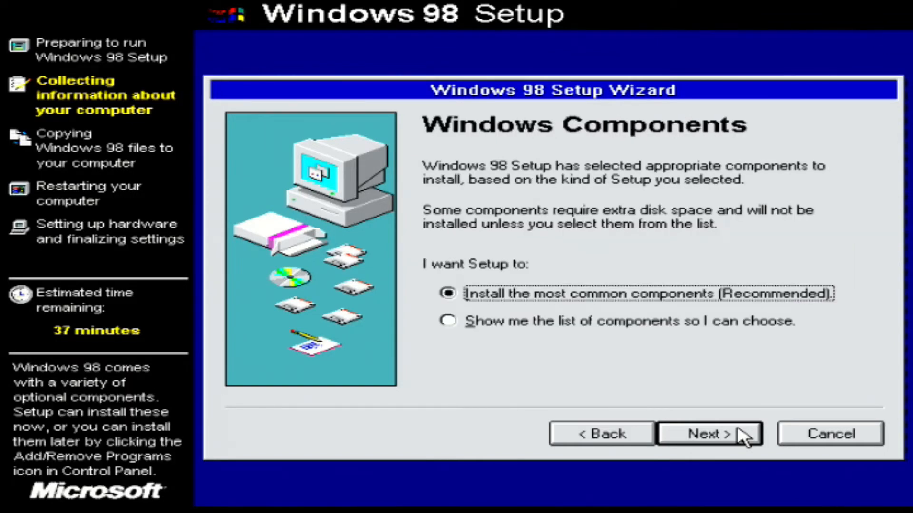
Step: Choose the most common components and United States as the location, and start copying the Windows 98 files
click(744, 435)
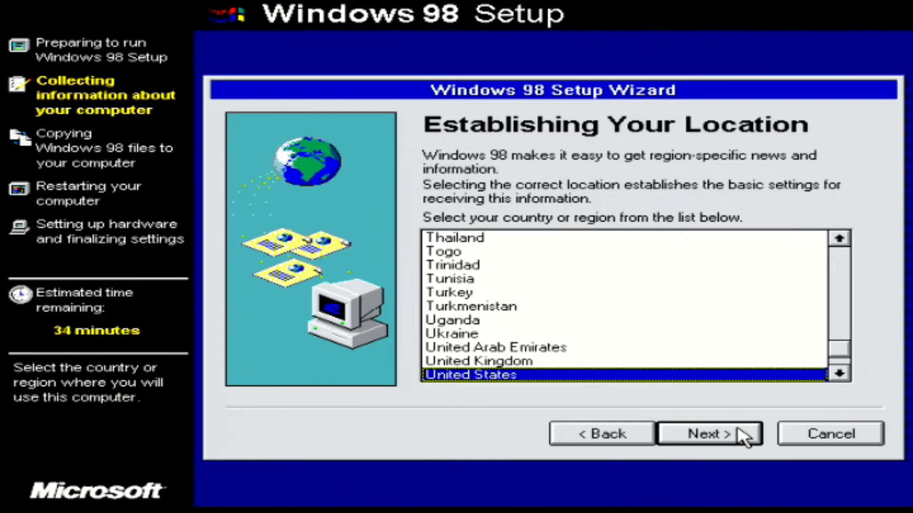
click(744, 435)
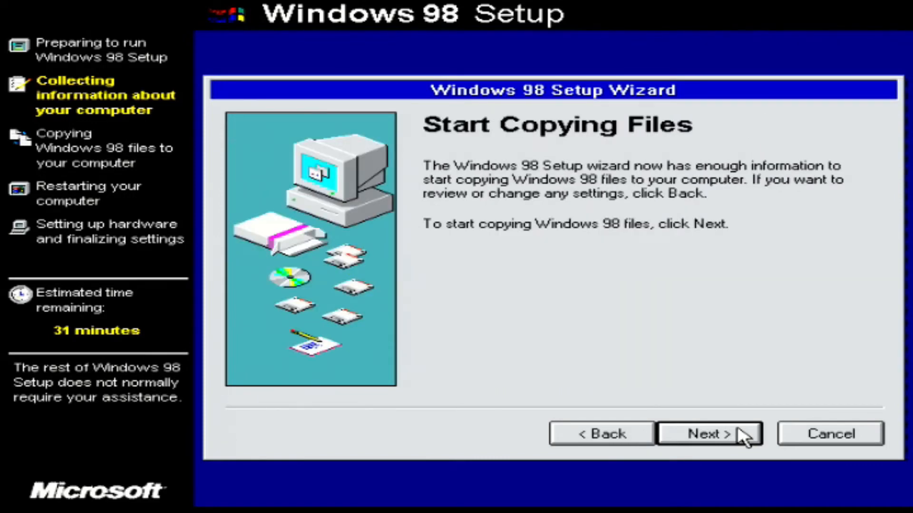
click(744, 435)
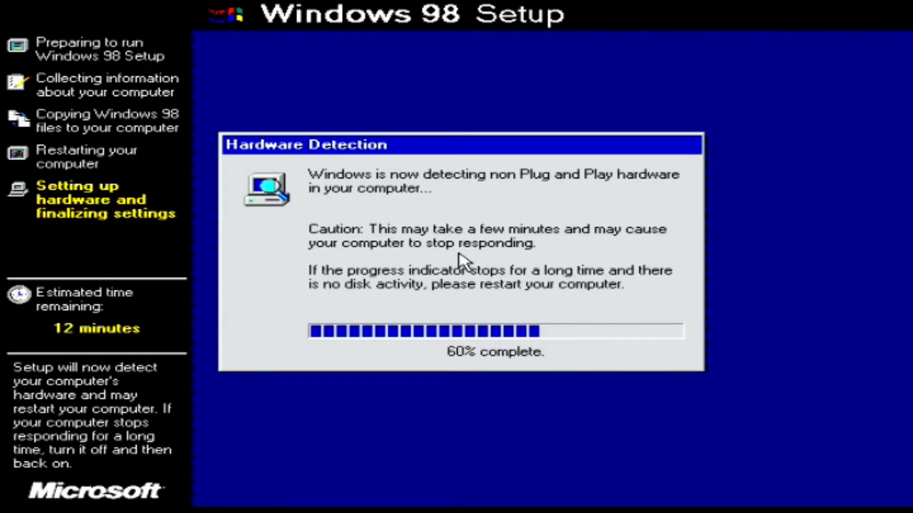
Step: Fill in the network identification for the computer, with a computer name starting with T5
click(499, 309)
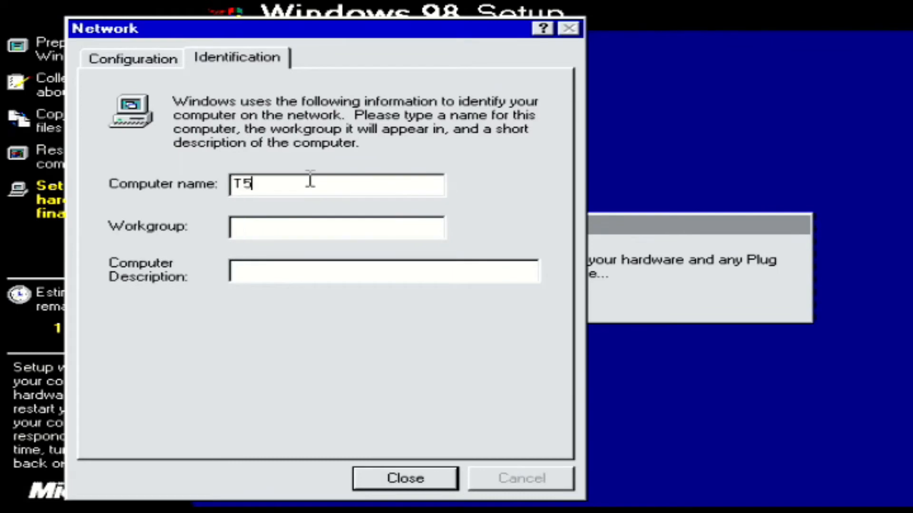
double_click(310, 180)
text(T)
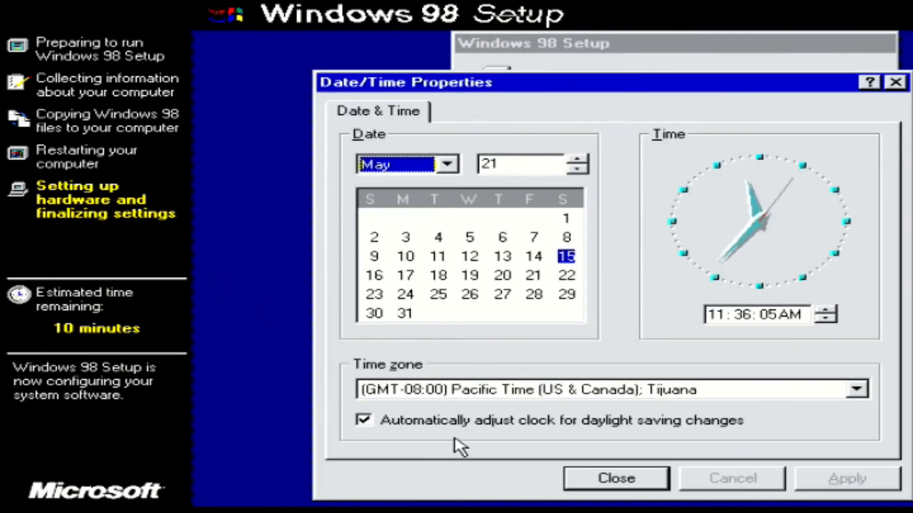
Step: Set the time zone to (GMT-05:00) Eastern Time (US & Canada) and close the date and time settings
click(456, 388)
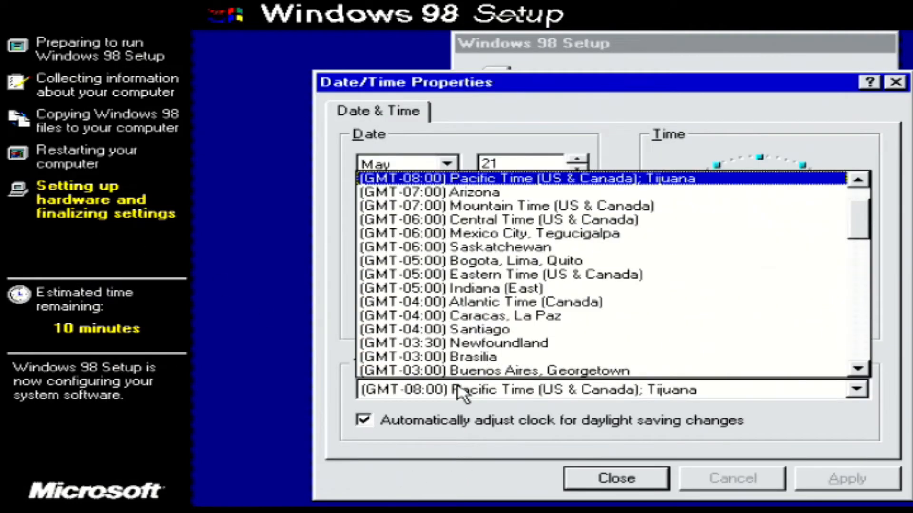
click(520, 275)
click(600, 480)
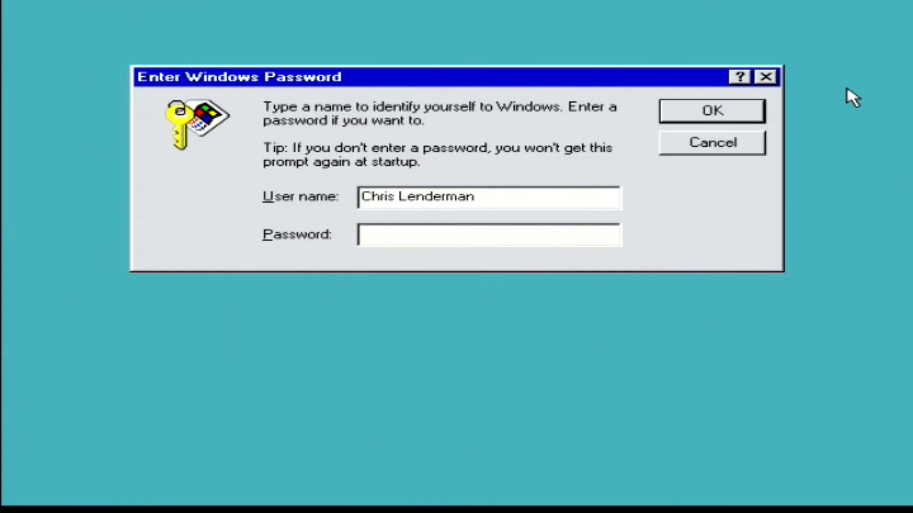
Step: Log in to Windows with a blank password and stop the welcome screen from showing at every startup
click(747, 109)
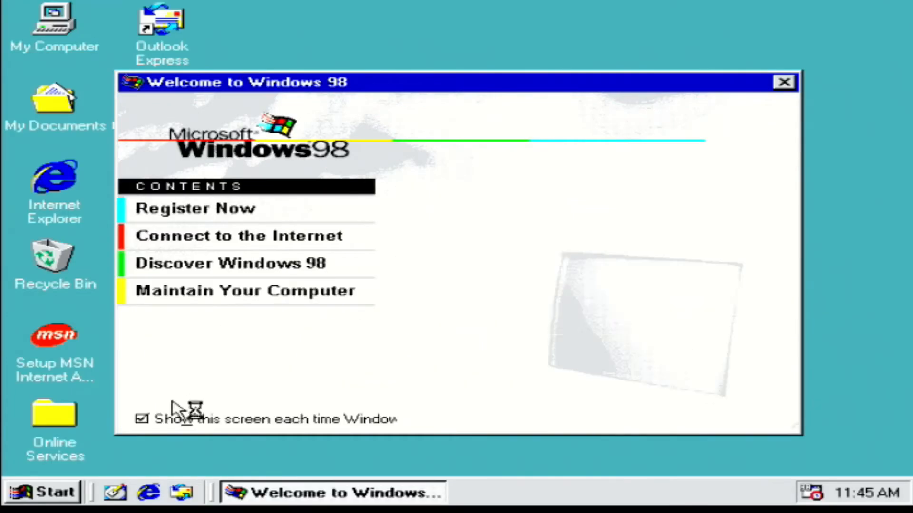
click(142, 420)
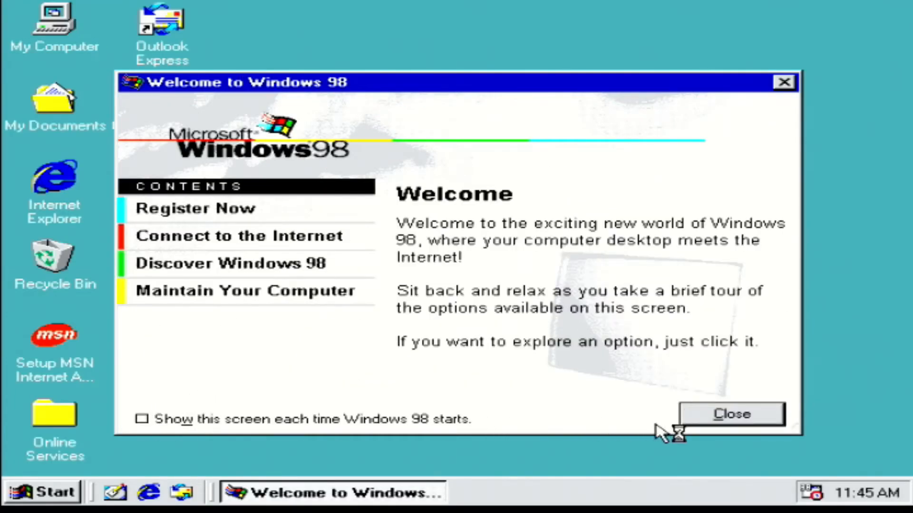
click(723, 415)
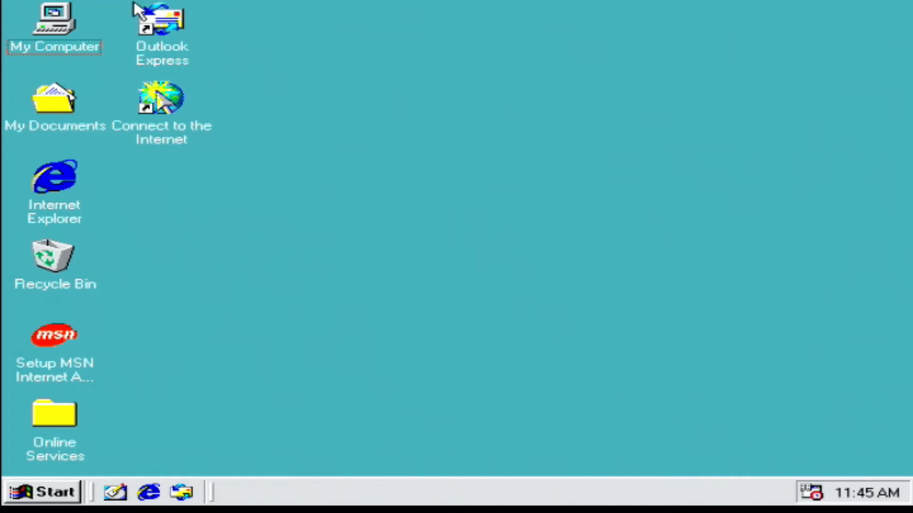
Step: Install the USB storage driver by running Nusb36e from the C: drive, and restart the computer
click(60, 22)
double_click(60, 15)
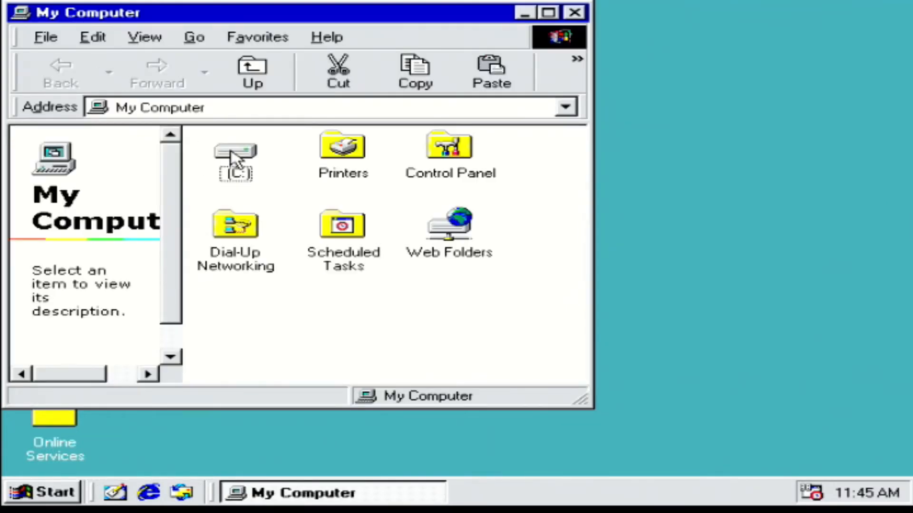
double_click(226, 152)
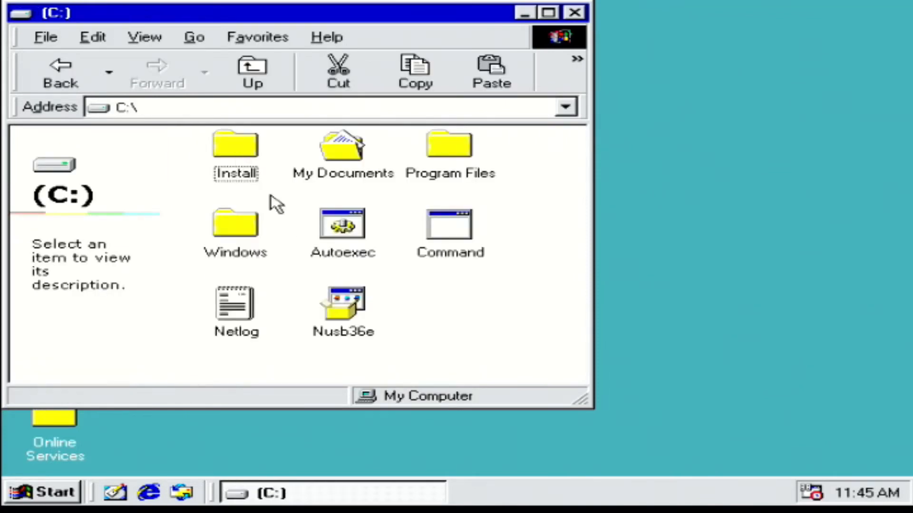
double_click(341, 304)
click(516, 416)
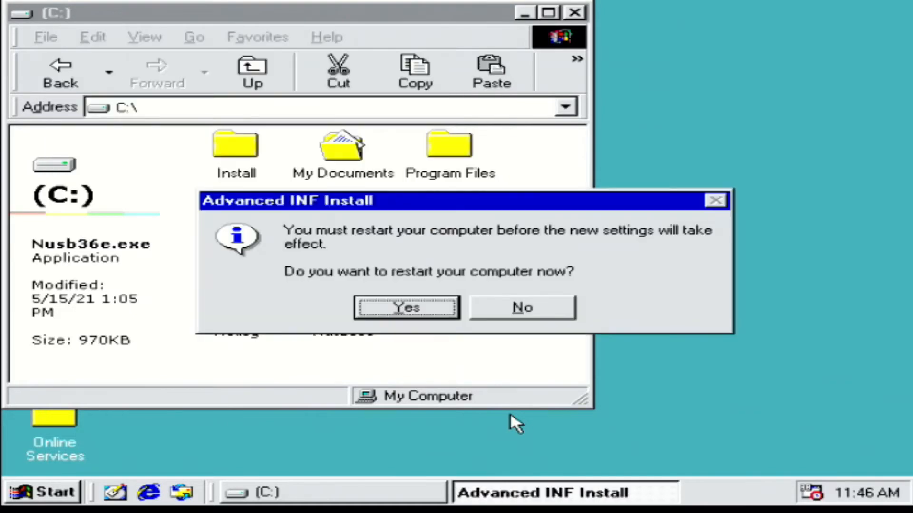
click(387, 307)
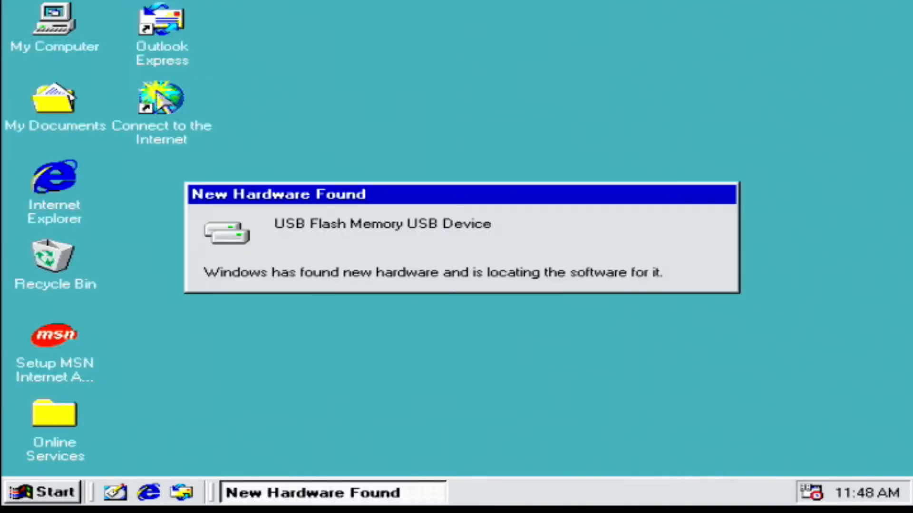
Step: Copy the Drivers folder from Removable Disk (D:) to the desktop
double_click(73, 43)
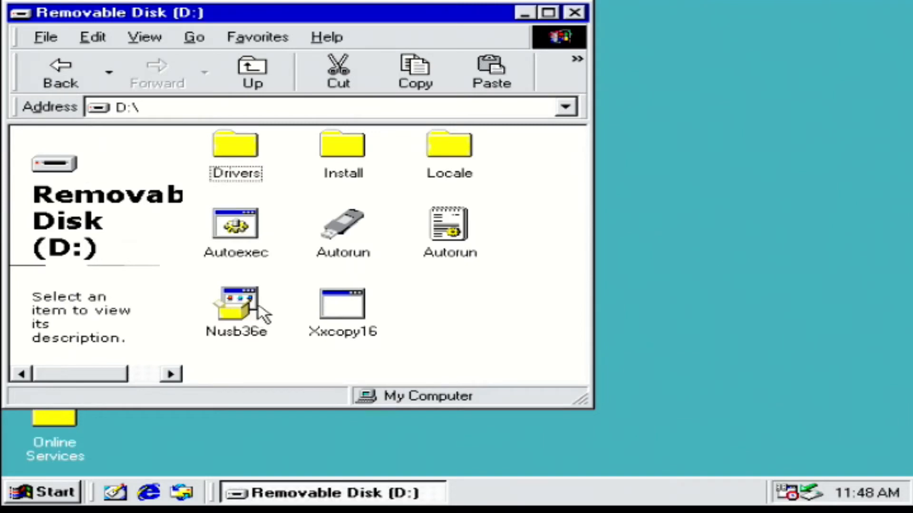
click(245, 159)
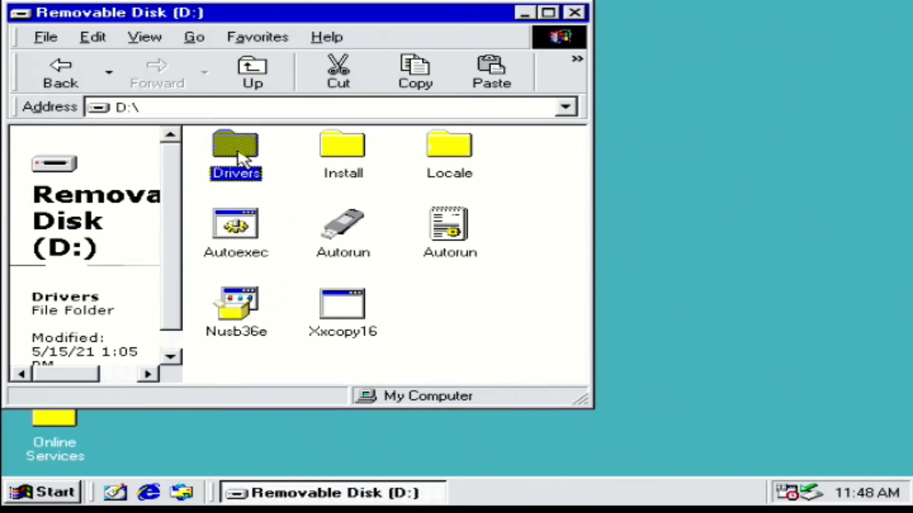
drag(236, 152, 786, 207)
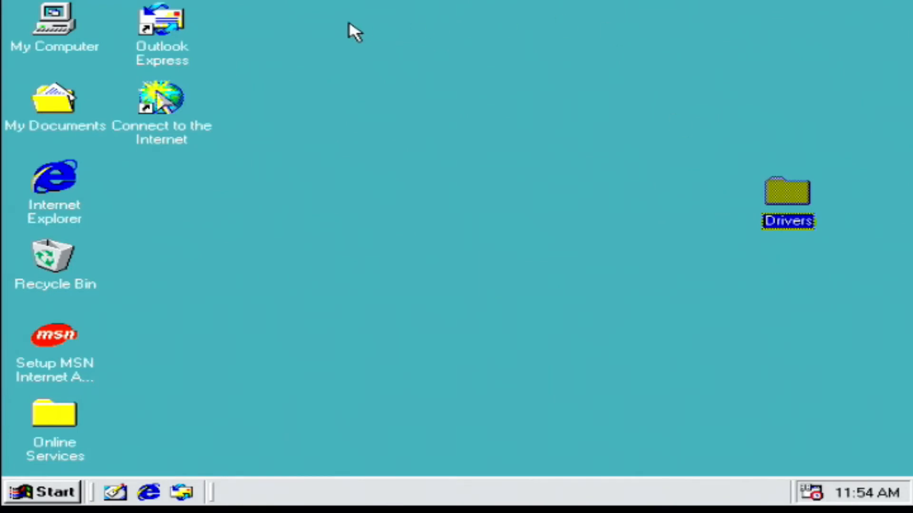
Step: Remove the Standard PS/2 Port Mouse from the system in Device Manager
right_click(46, 33)
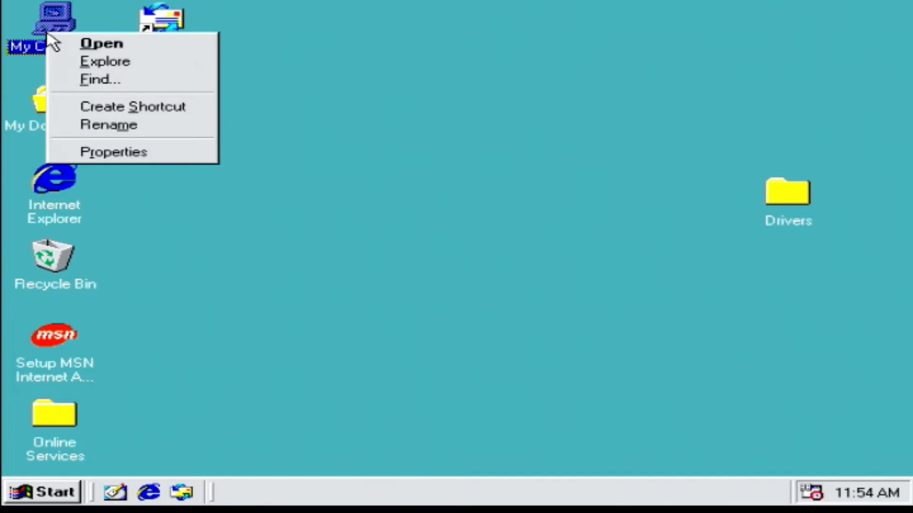
click(117, 155)
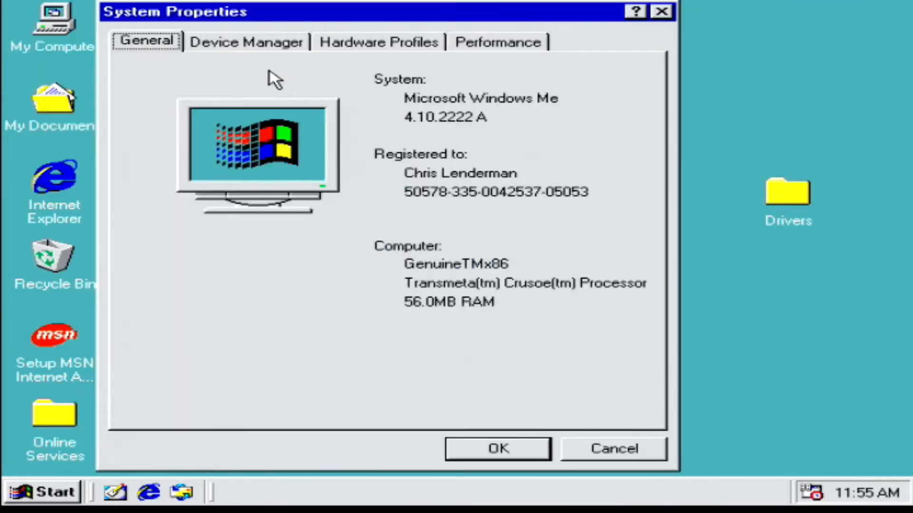
click(275, 43)
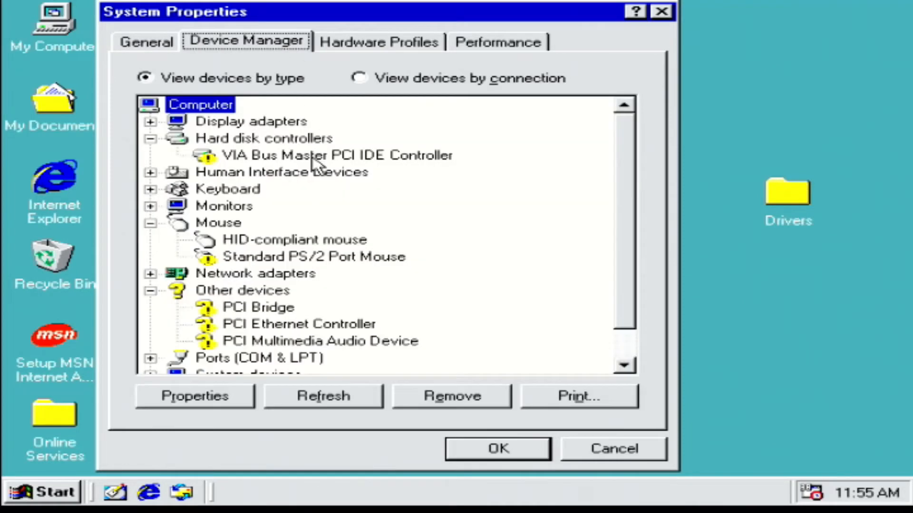
click(315, 256)
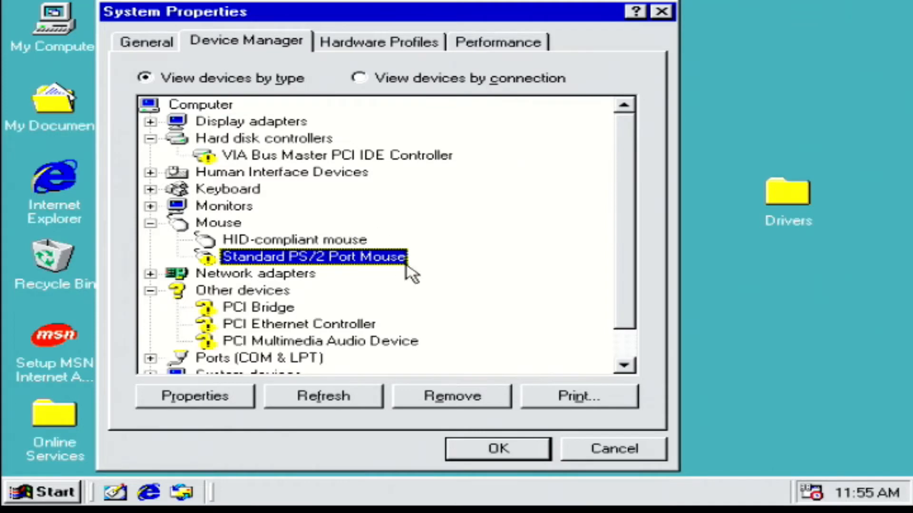
click(427, 397)
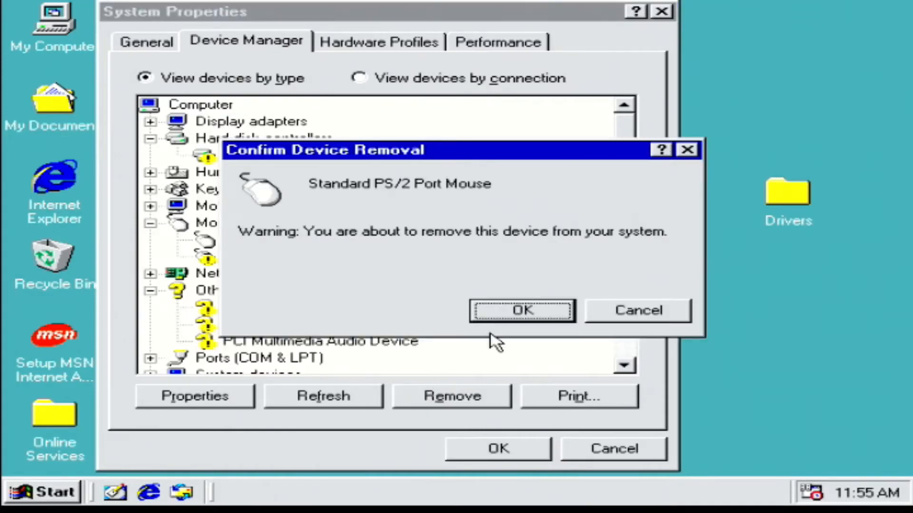
click(521, 311)
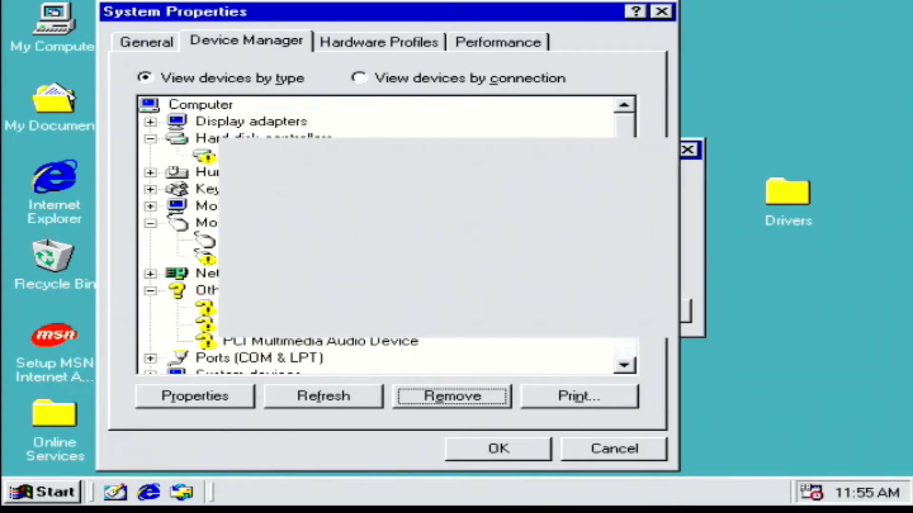
Step: Close System Properties, then install the VIA Rhine network driver by running WinSetup from its X86 folder in Drivers, and restart the computer
click(500, 452)
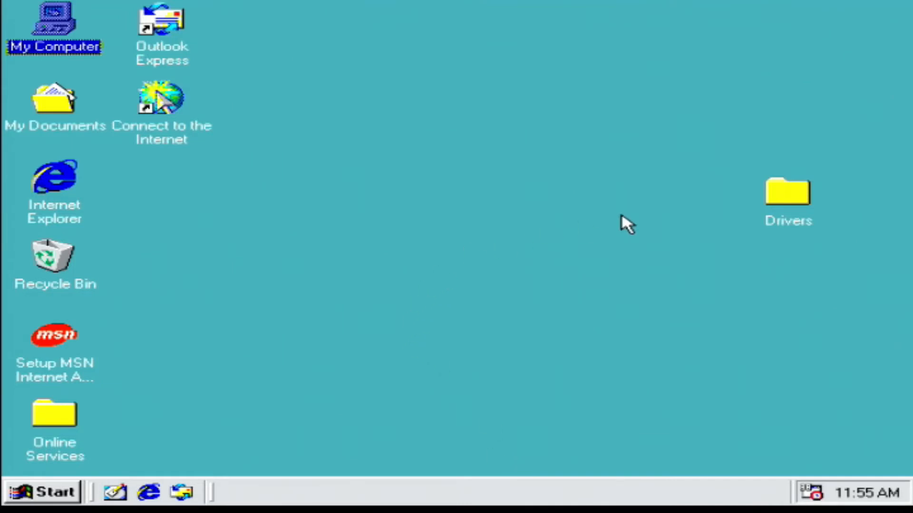
double_click(802, 206)
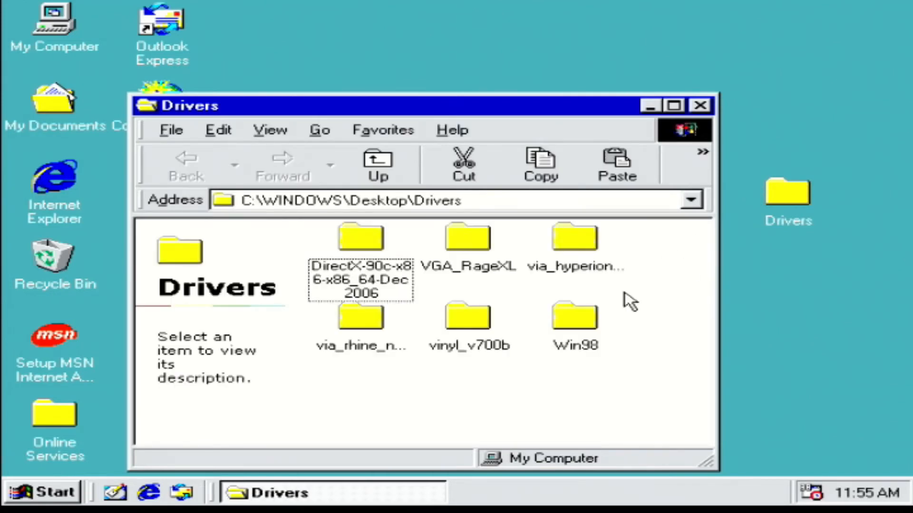
double_click(360, 323)
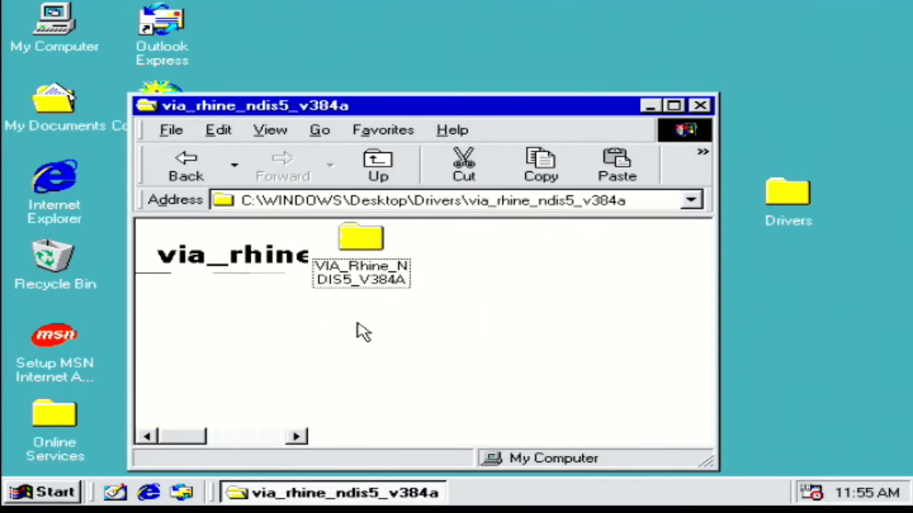
double_click(359, 274)
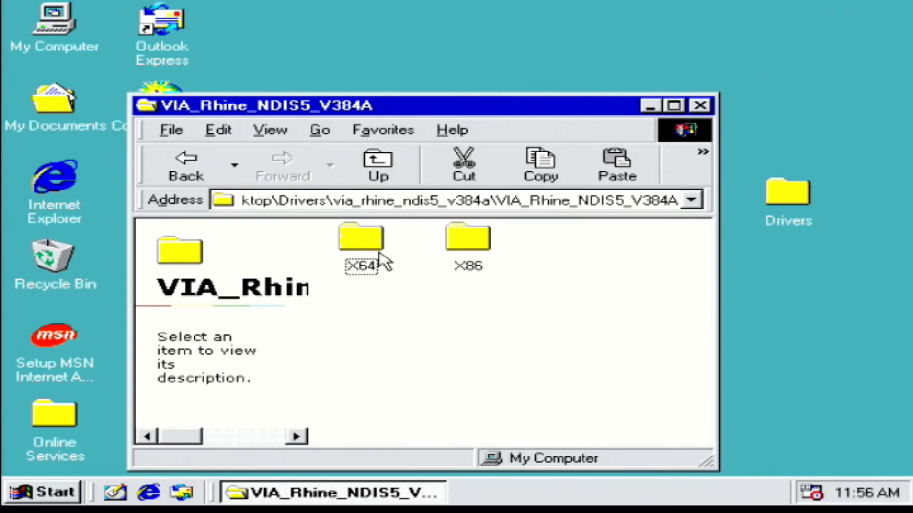
double_click(477, 245)
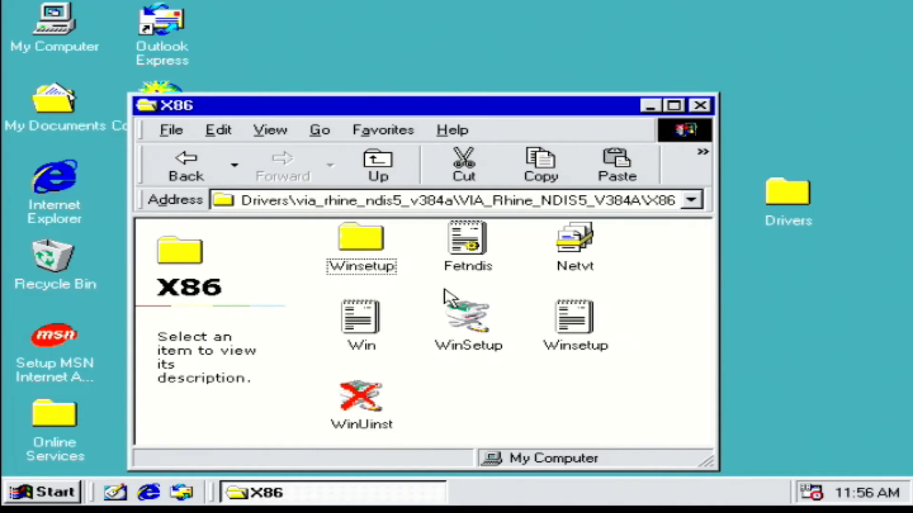
double_click(461, 326)
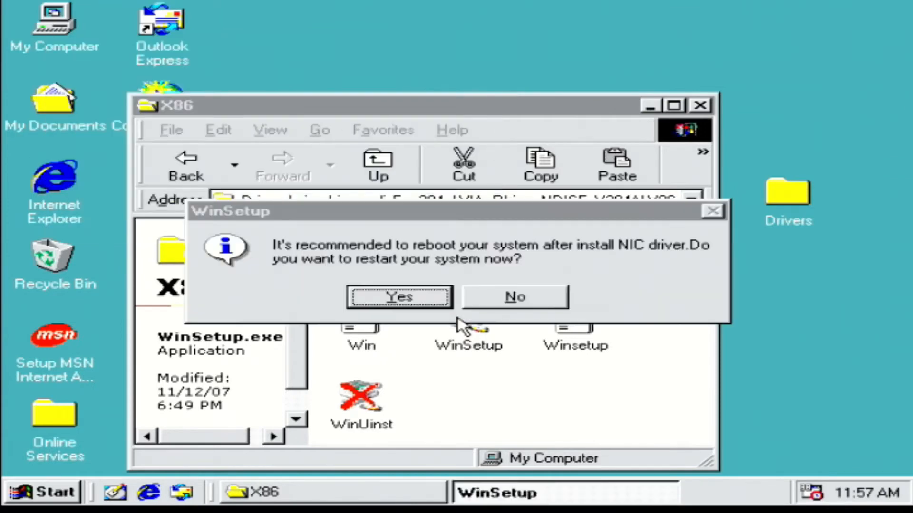
click(406, 298)
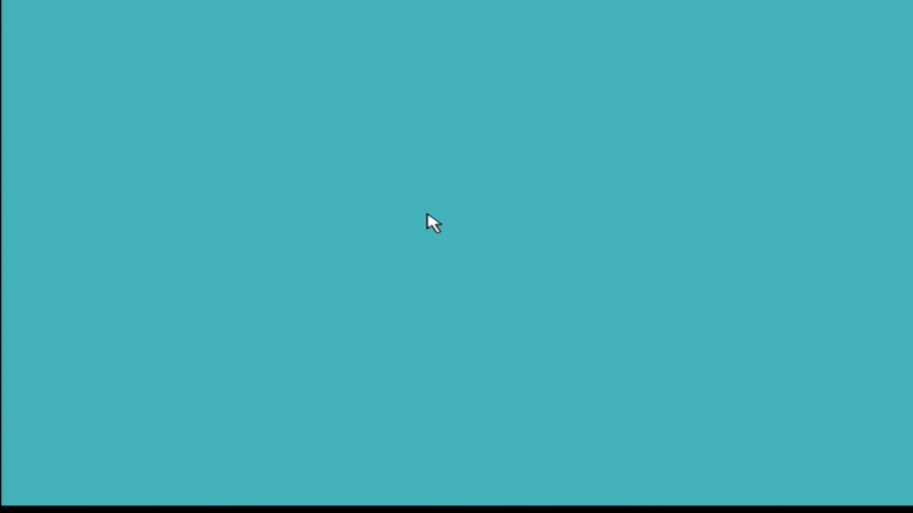
Step: Launch Setup for the VIA Vinyl audio driver from the Vinyl_V700b folder inside the desktop's Drivers folder
double_click(787, 195)
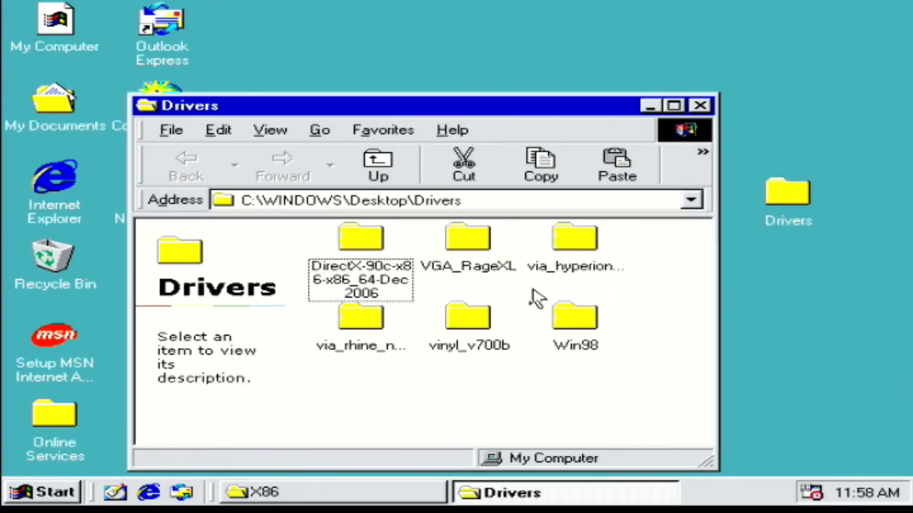
click(470, 318)
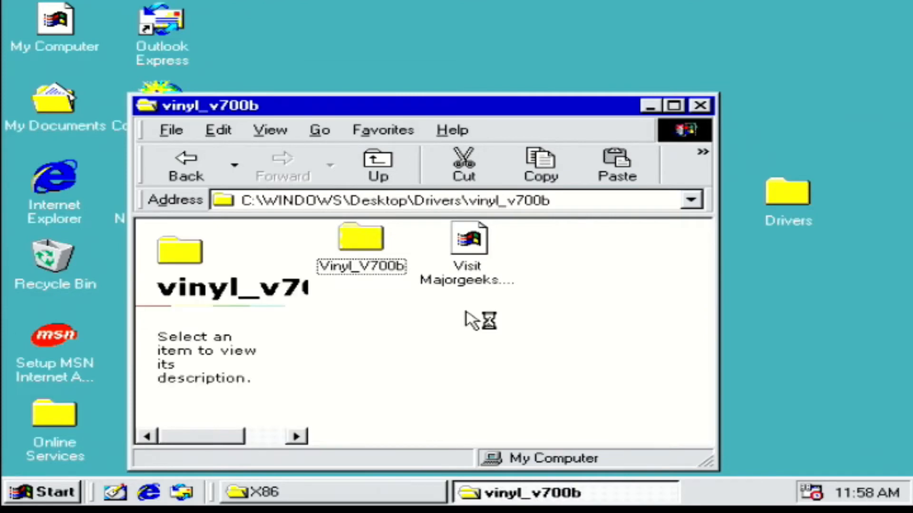
double_click(359, 240)
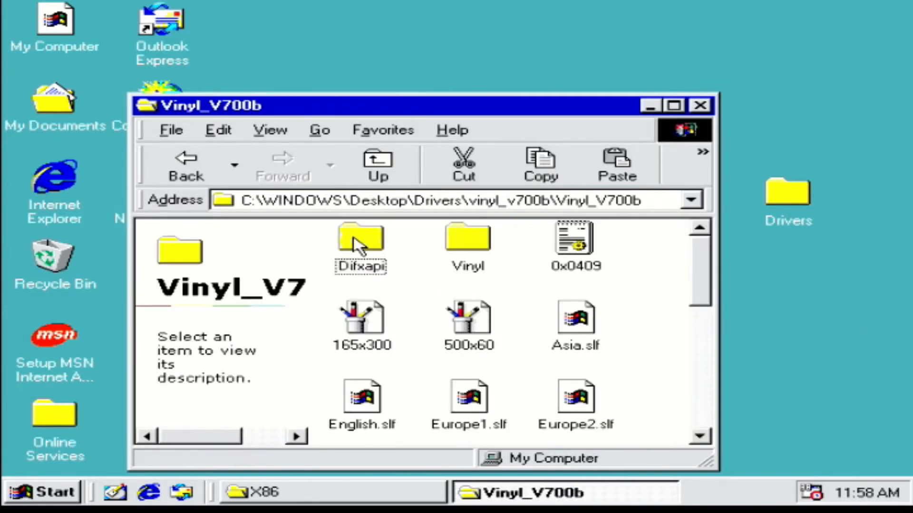
scroll(589, 314, down, 5)
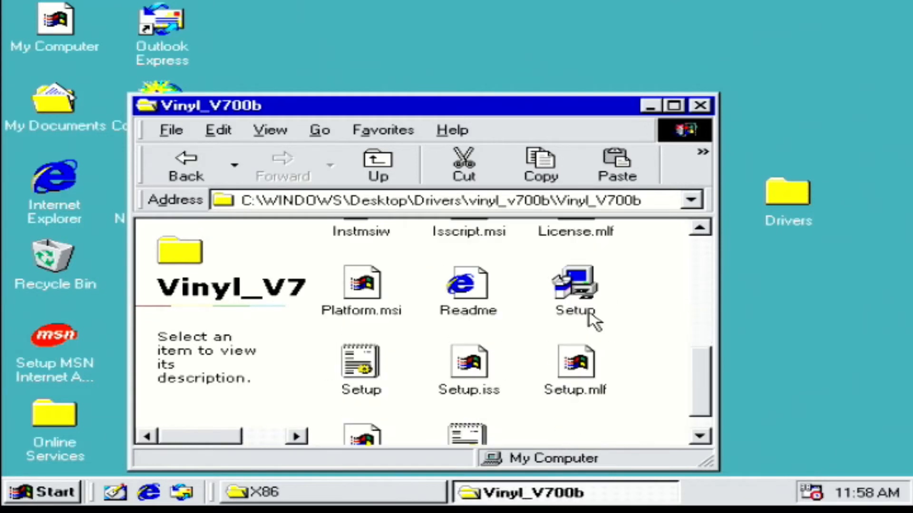
scroll(589, 312, down, 1)
double_click(583, 254)
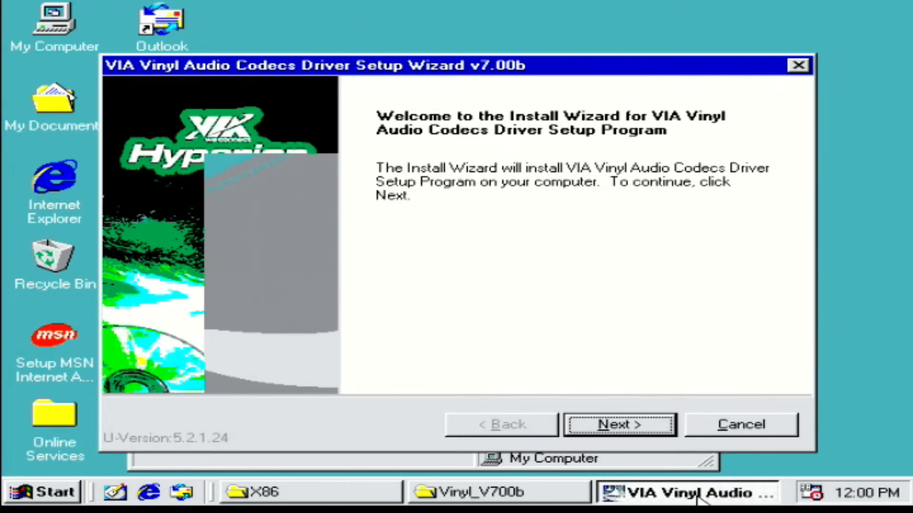
Step: Agree to the VIA license, install the VIA Vinyl Audio Codecs Driver v7.00b component, and restart the computer
click(620, 428)
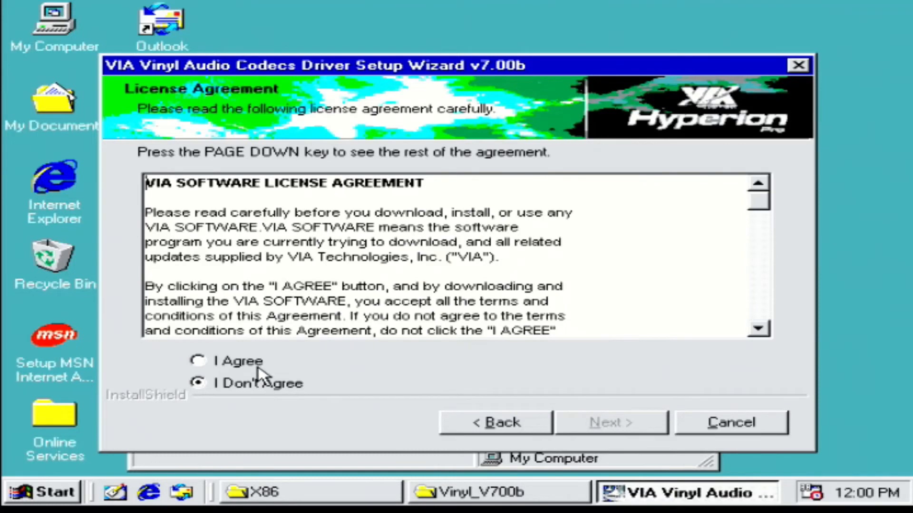
click(258, 364)
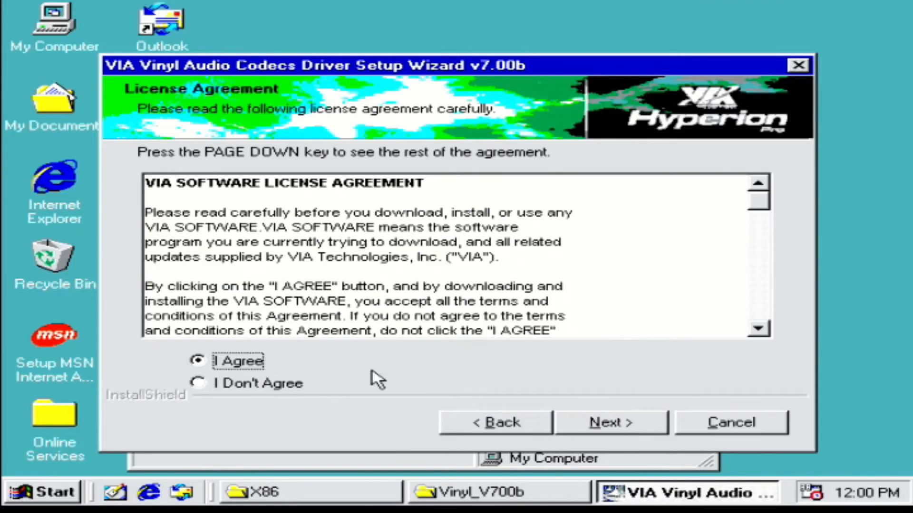
click(654, 422)
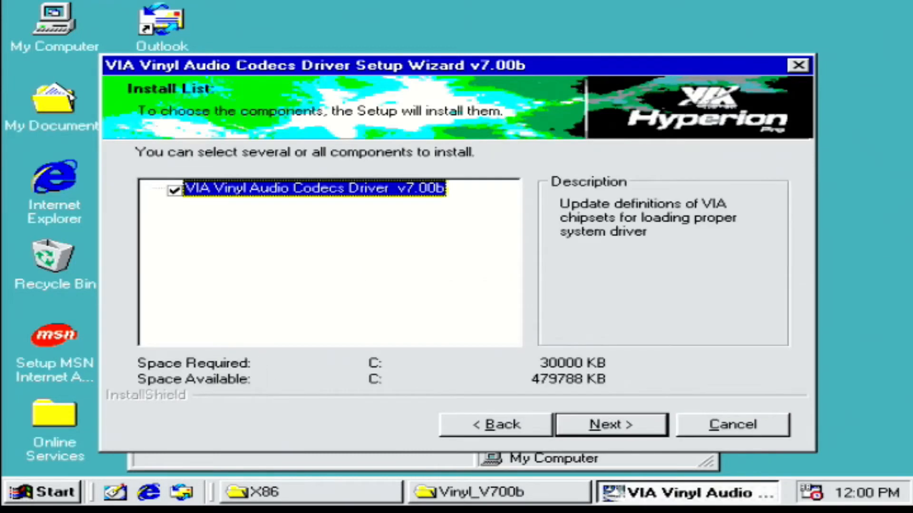
click(604, 430)
click(602, 431)
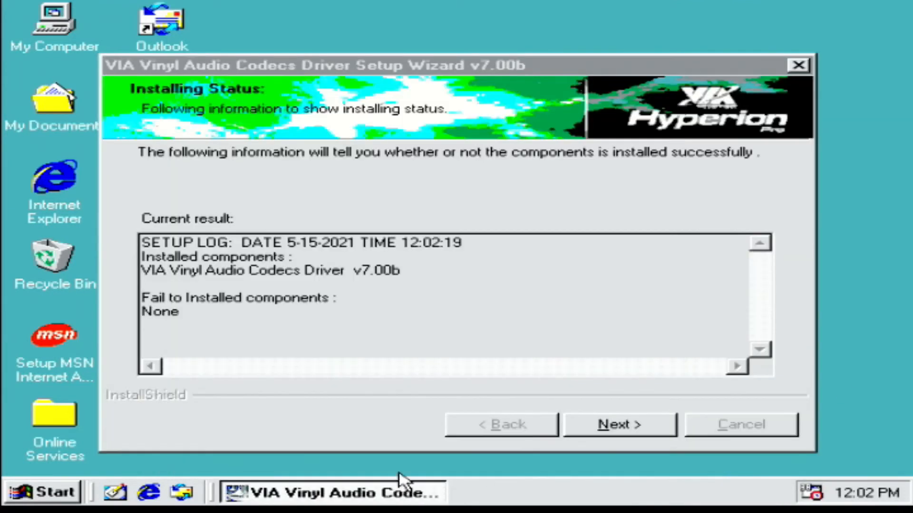
click(572, 426)
click(601, 427)
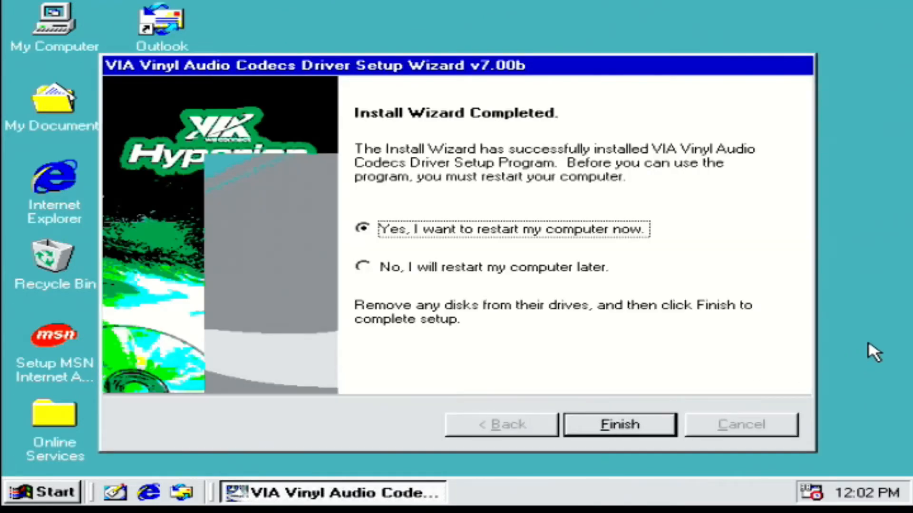
click(607, 433)
key(ctrl+alt+Delete)
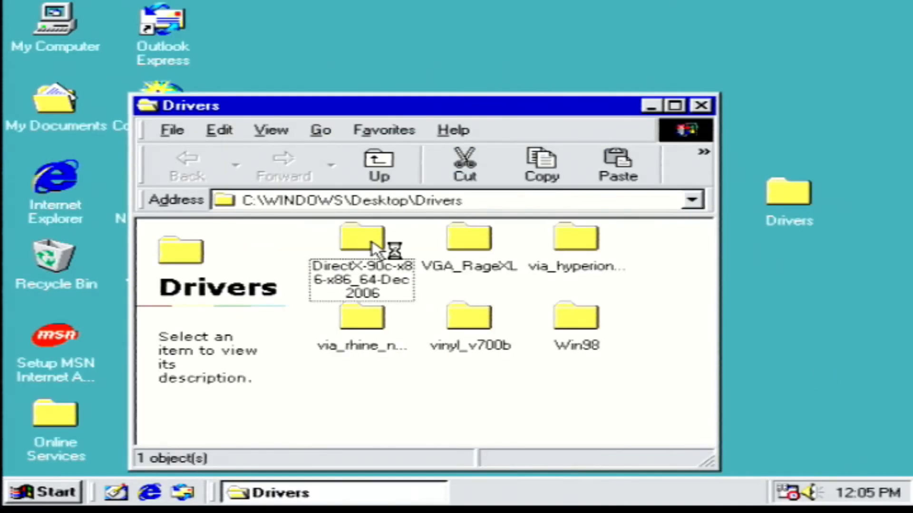
Step: Run the December 2006 DirectX package from the Drivers folder, accept its license, and extract the files to a new folder C:\dxtmp
click(372, 240)
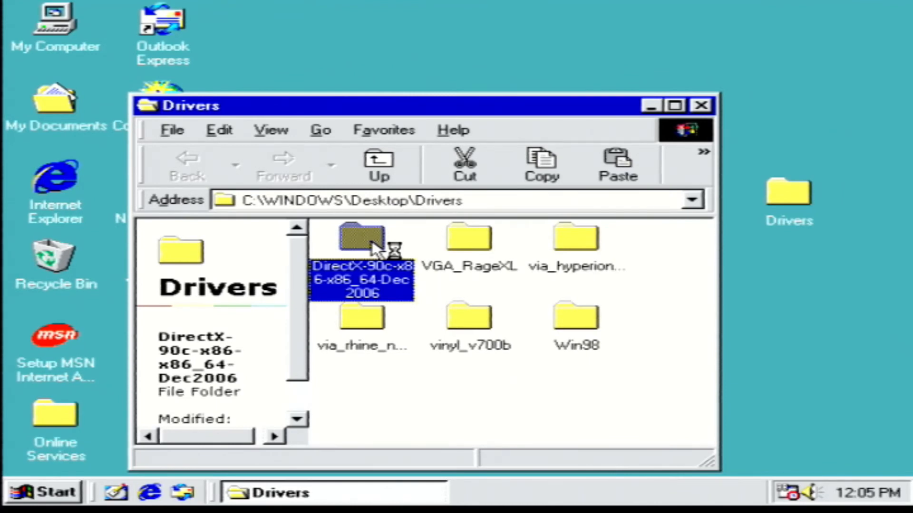
double_click(372, 240)
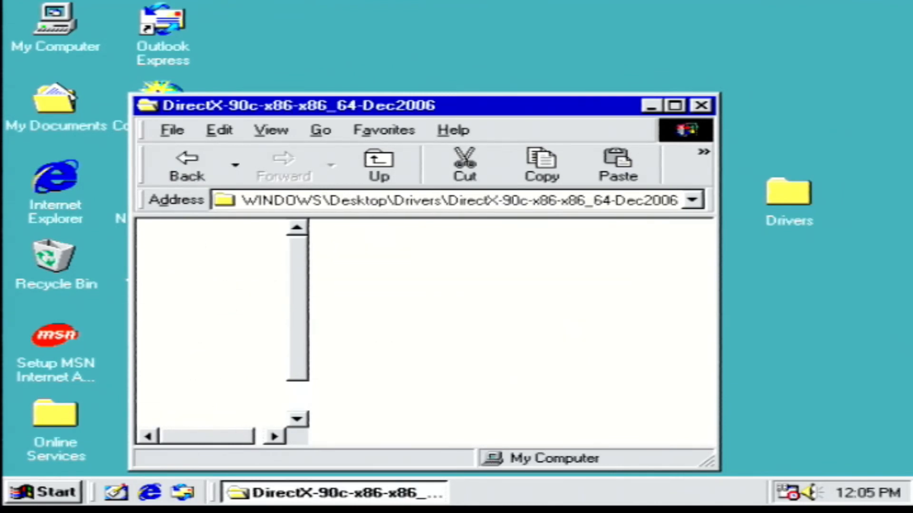
double_click(373, 239)
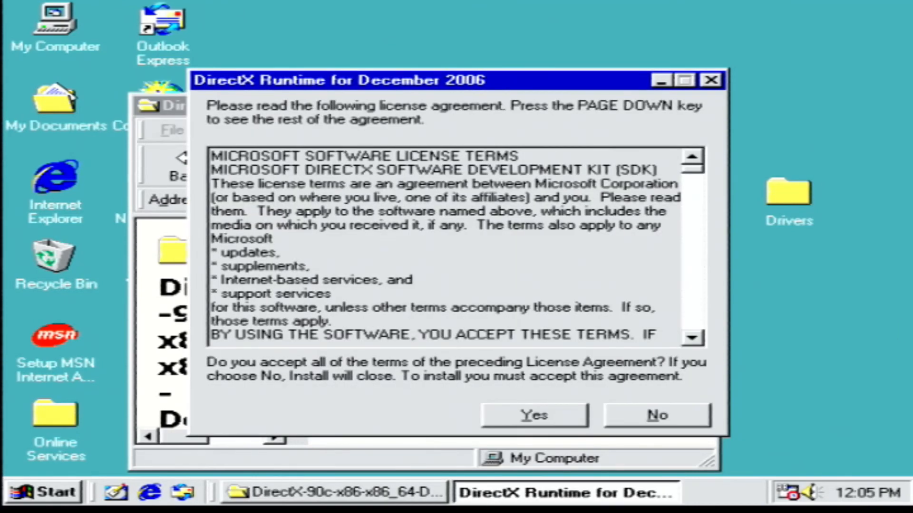
click(527, 415)
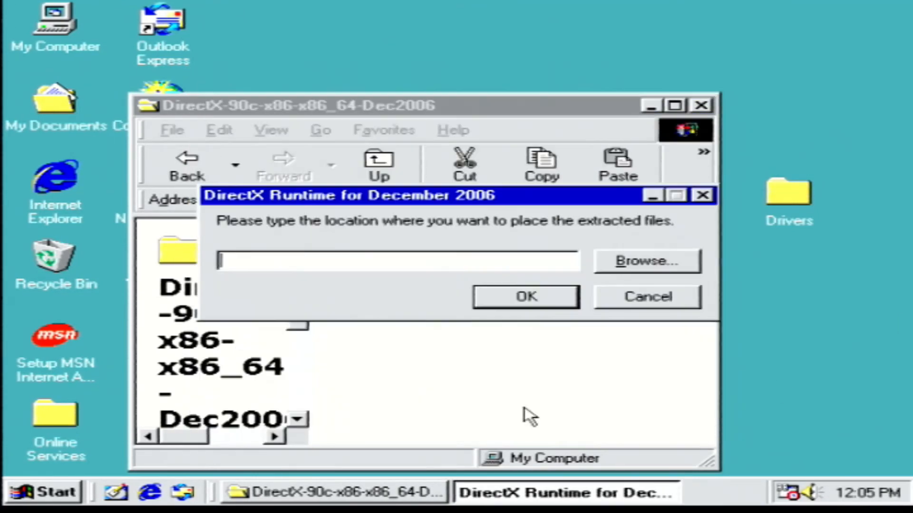
click(495, 296)
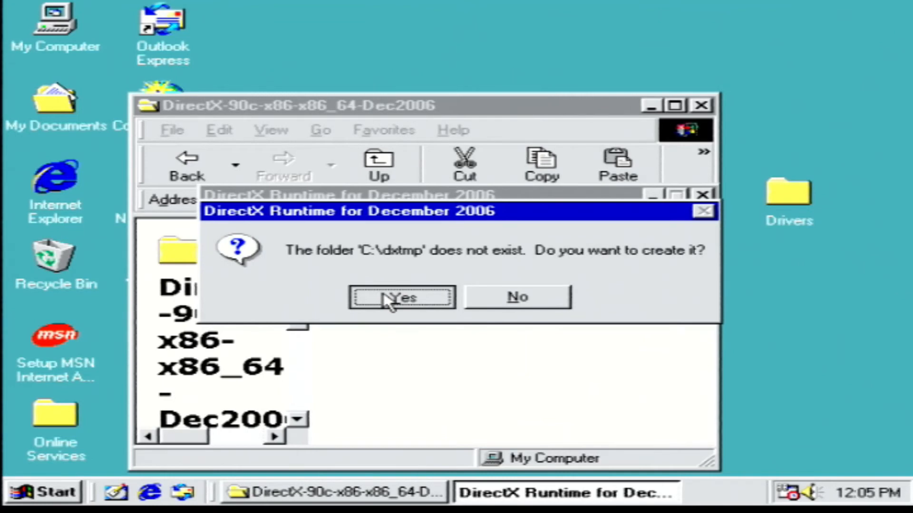
click(388, 300)
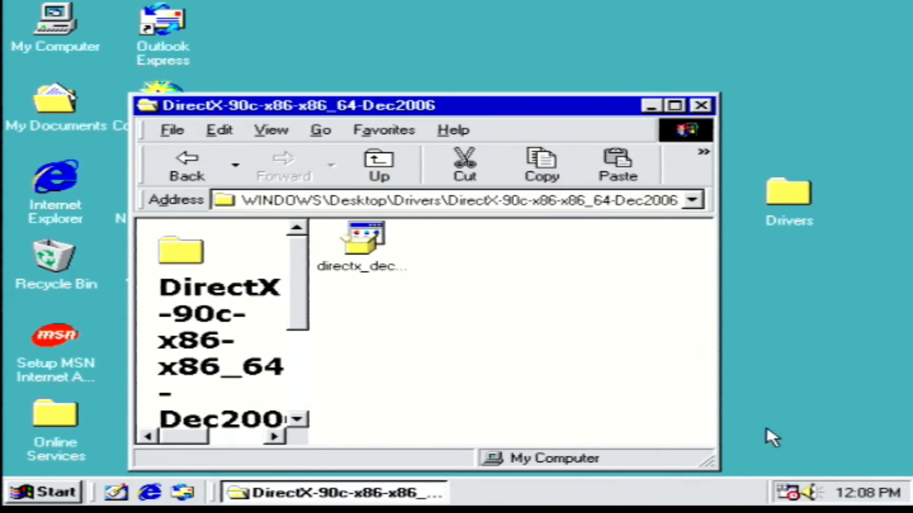
Step: Go to the folder C:\dxtmp in the open folder window
click(497, 202)
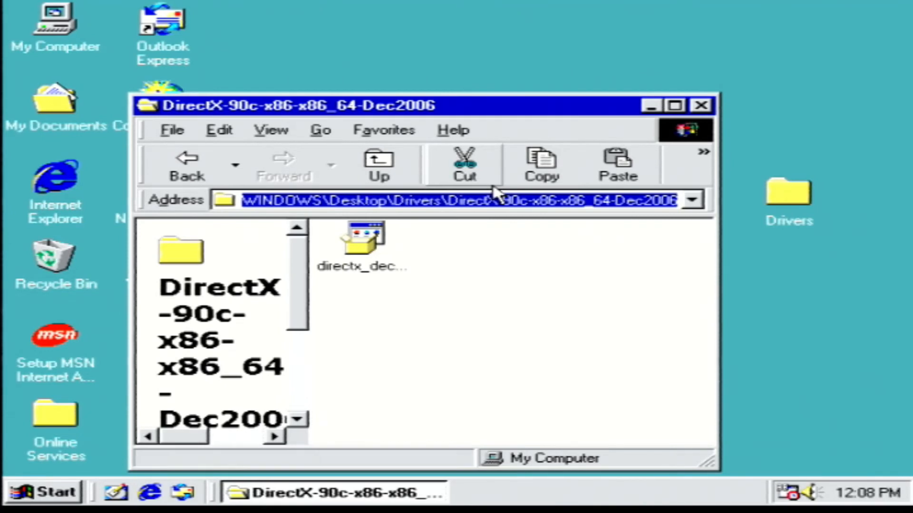
text(C:)
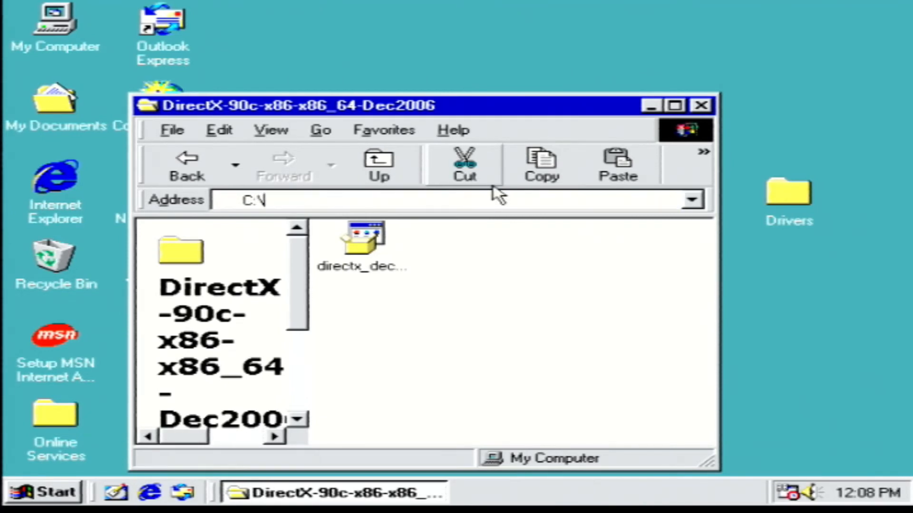
text(\dxtm)
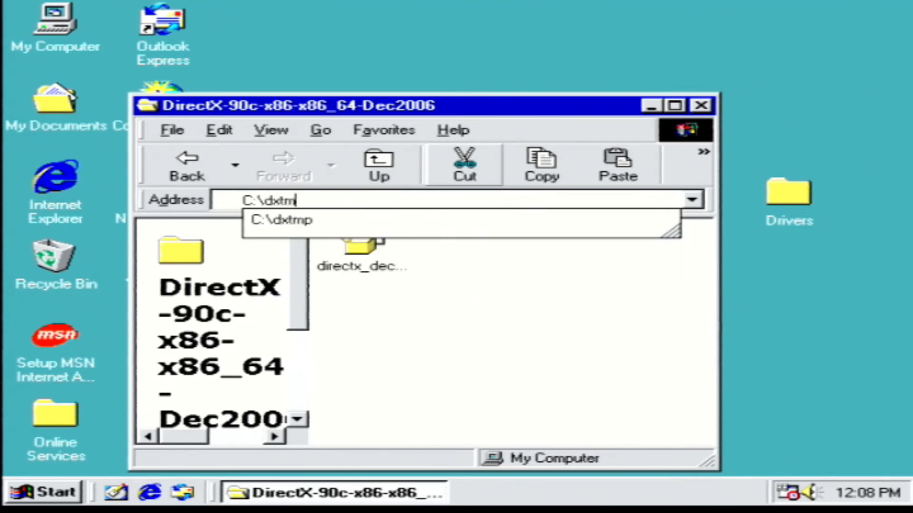
text(p)
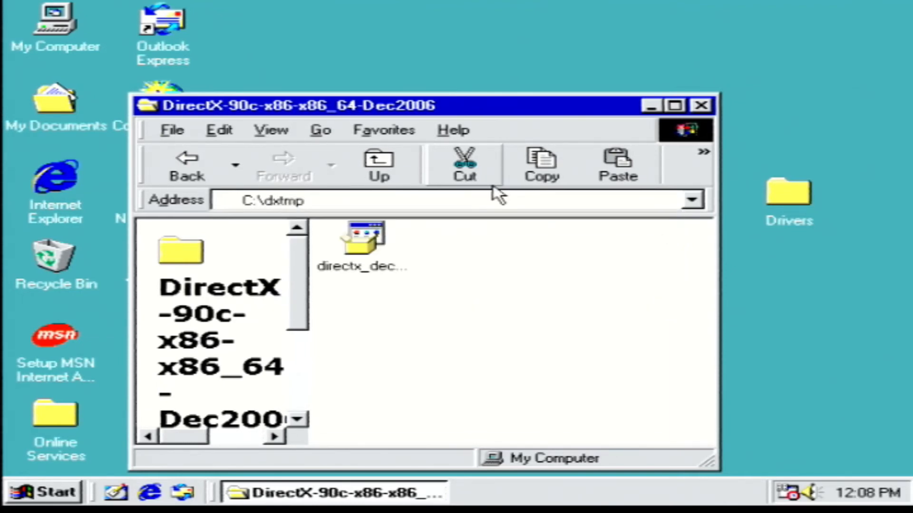
key(Return)
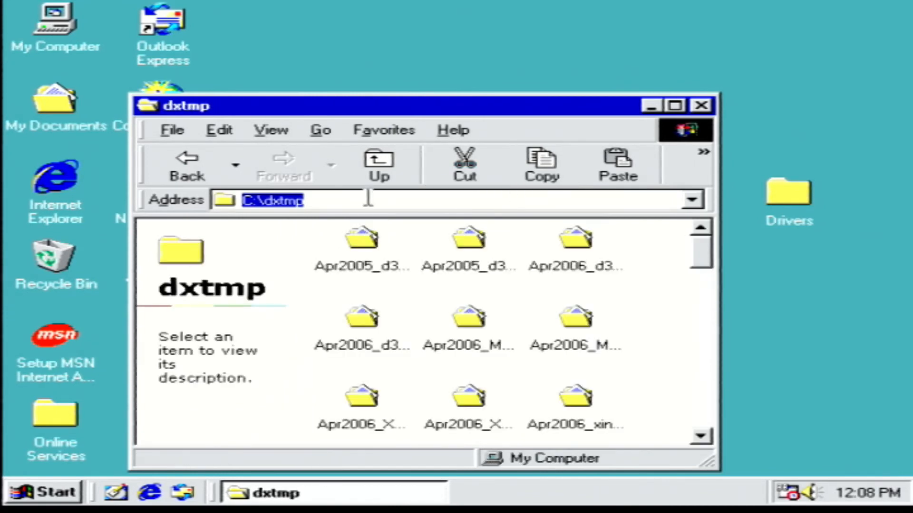
Step: Run the DirectX setup from the extracted files, accept the agreement, install the runtime components, and restart the computer
scroll(699, 366, down, 3)
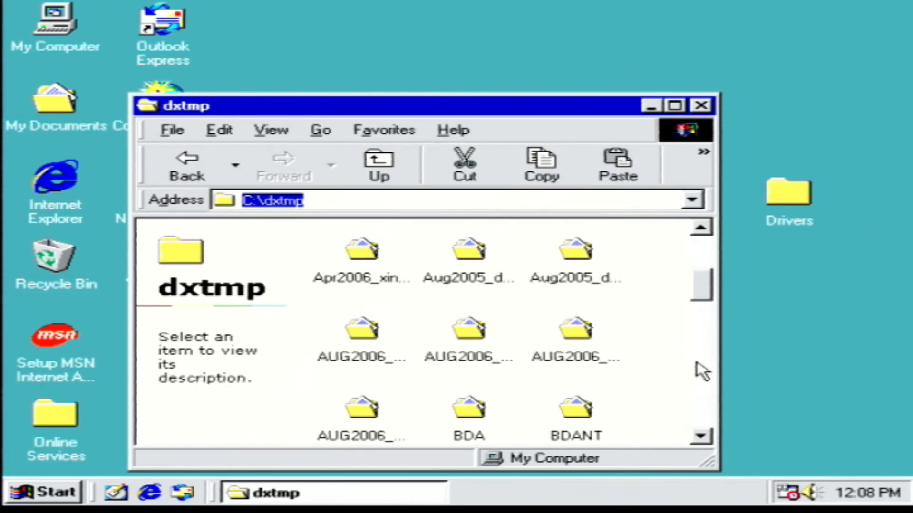
scroll(701, 371, down, 6)
double_click(391, 380)
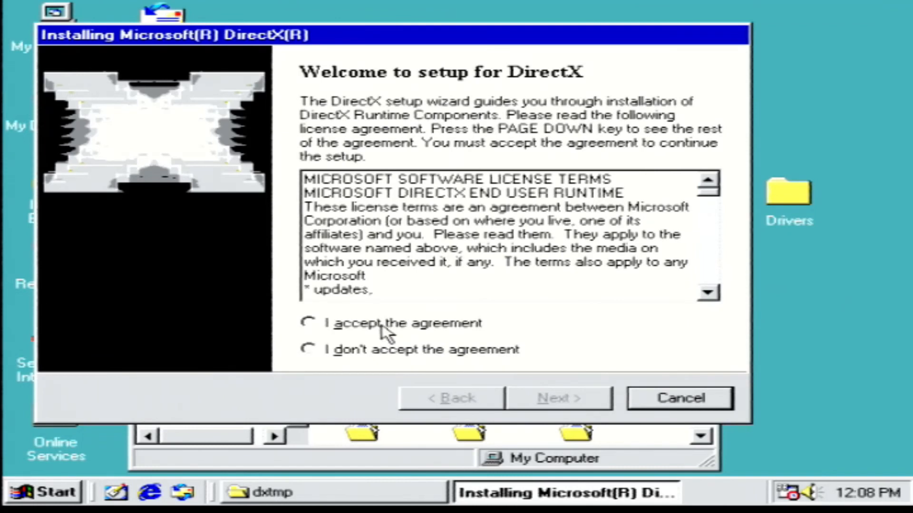
click(383, 326)
click(552, 398)
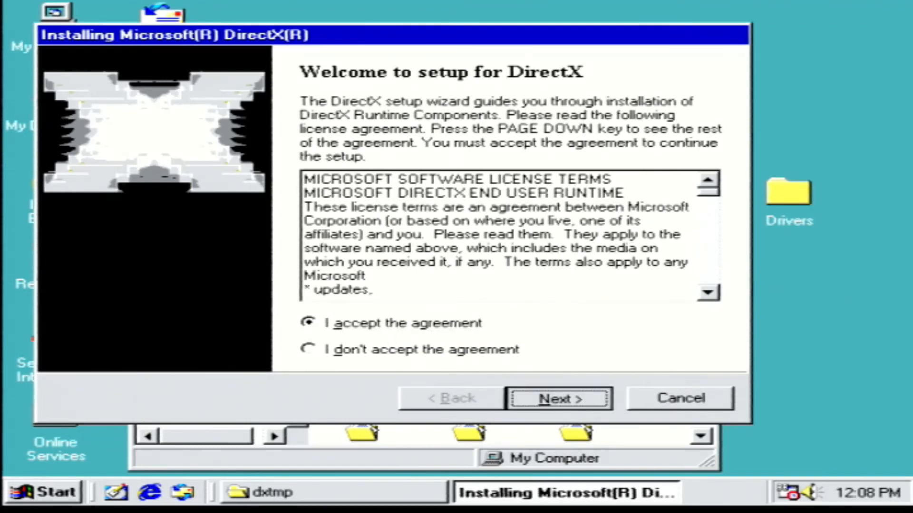
click(547, 399)
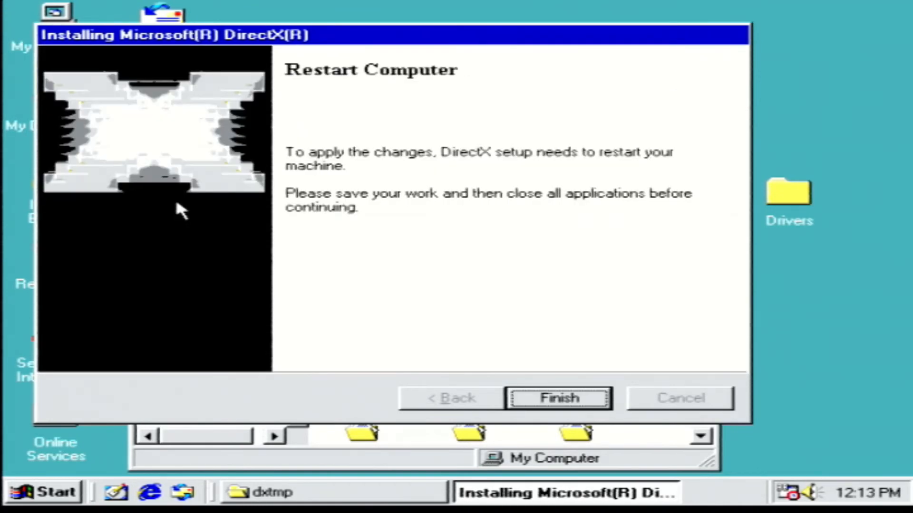
click(585, 398)
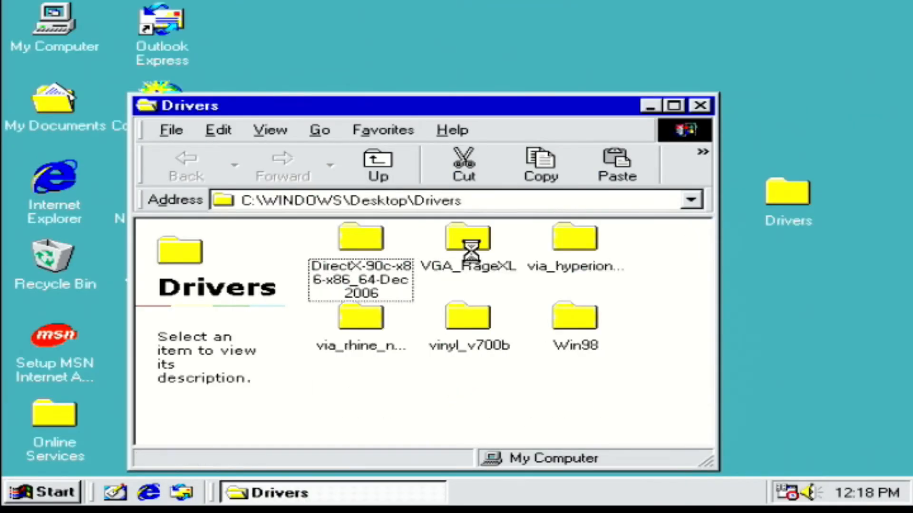
Step: Run the Setup application from the Win9x-me folder under VGA_RageXL\VGA_RageXL\5.00.2195.4009 in the Drivers folder
double_click(468, 240)
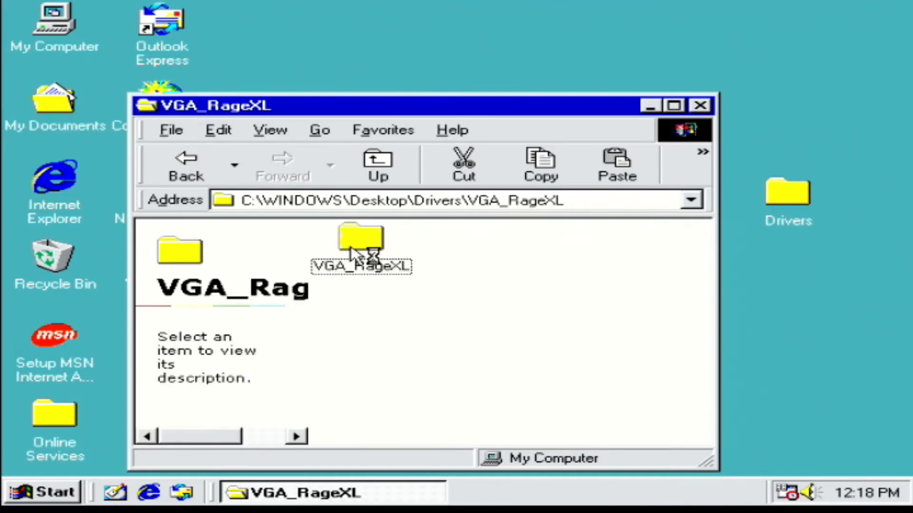
double_click(356, 242)
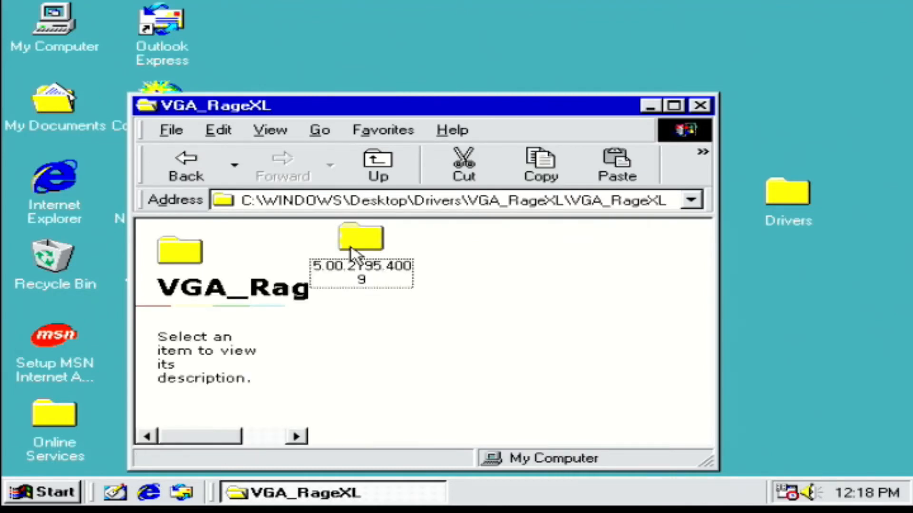
double_click(366, 270)
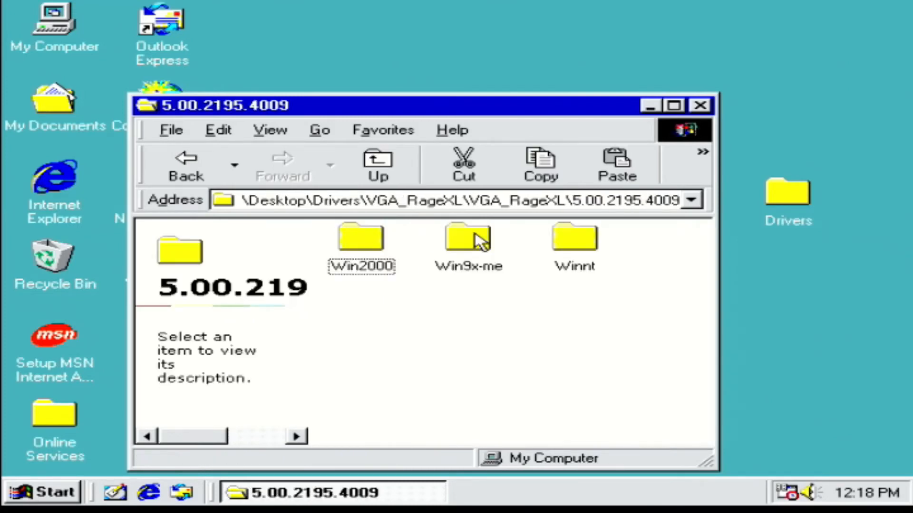
double_click(480, 236)
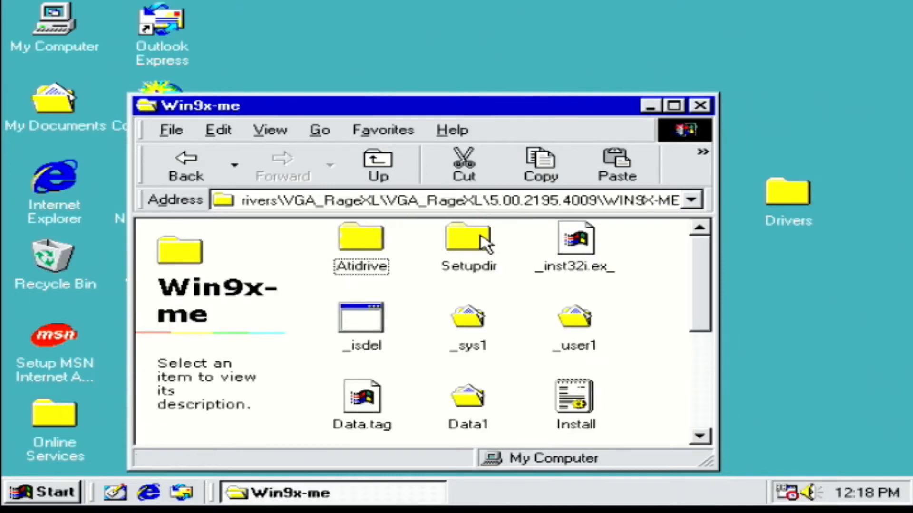
drag(704, 282, 704, 369)
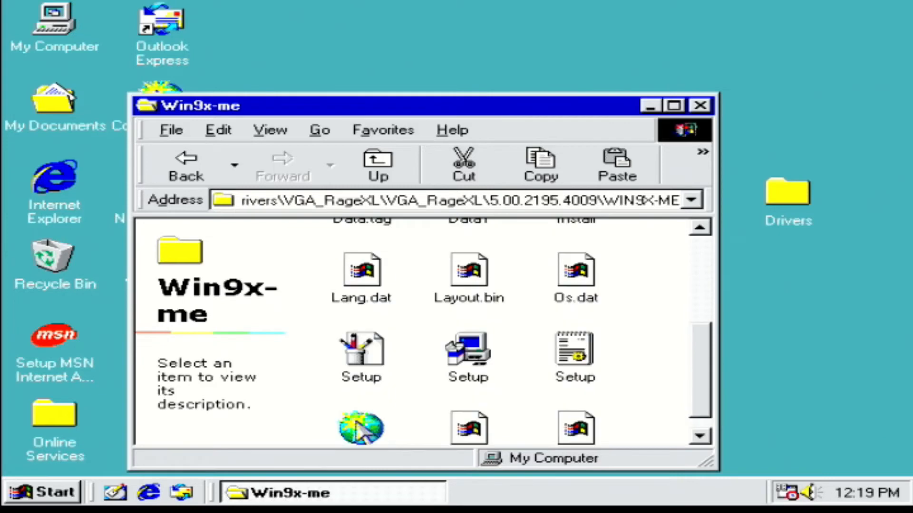
double_click(468, 361)
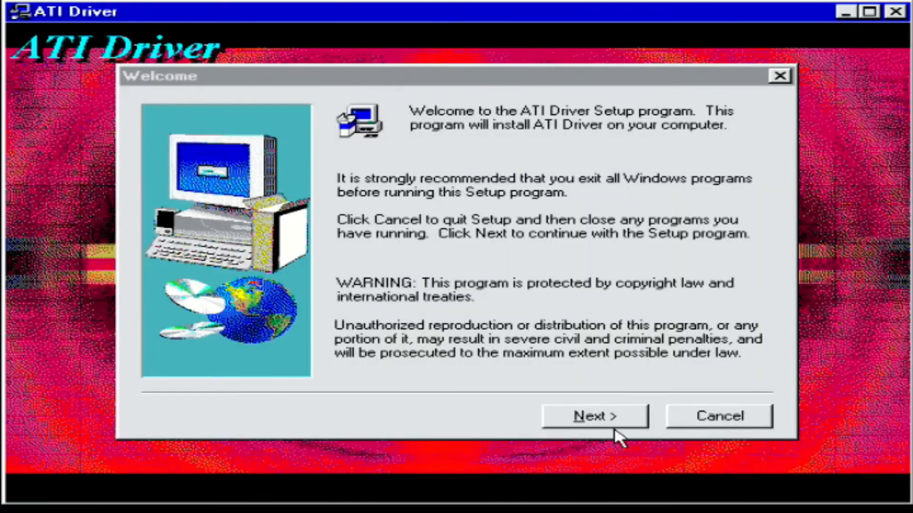
Step: Install the ATI Driver through its setup wizard and restart the computer
click(615, 420)
click(614, 415)
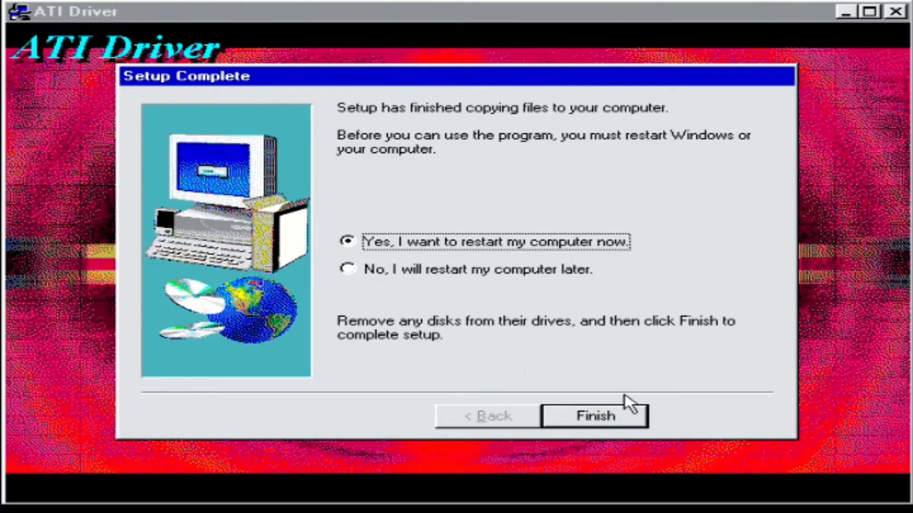
click(623, 420)
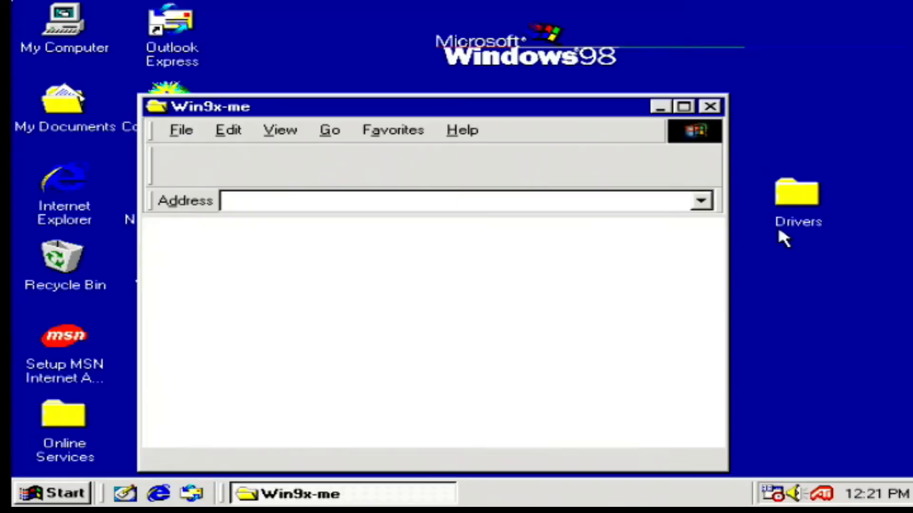
Step: Run the Setup application from the VIA_HyperionPro_V524A folder inside the desktop's Drivers folder
double_click(789, 214)
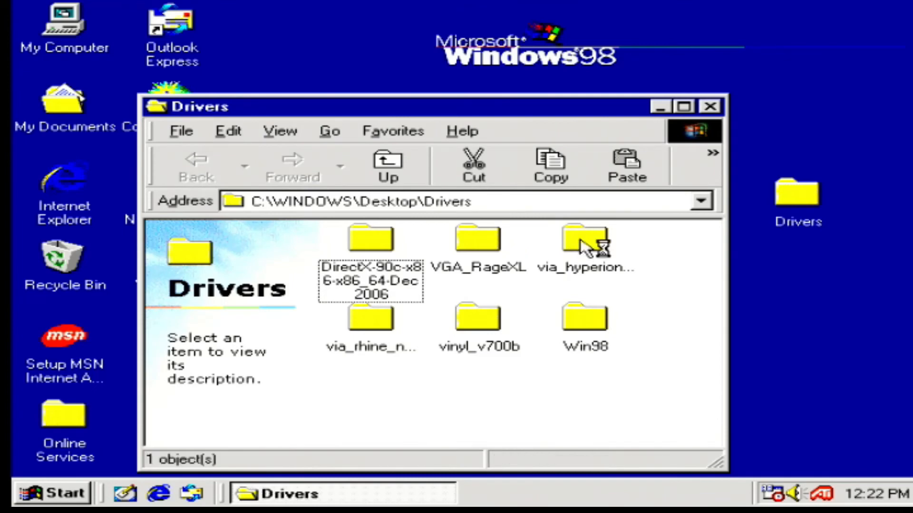
double_click(584, 240)
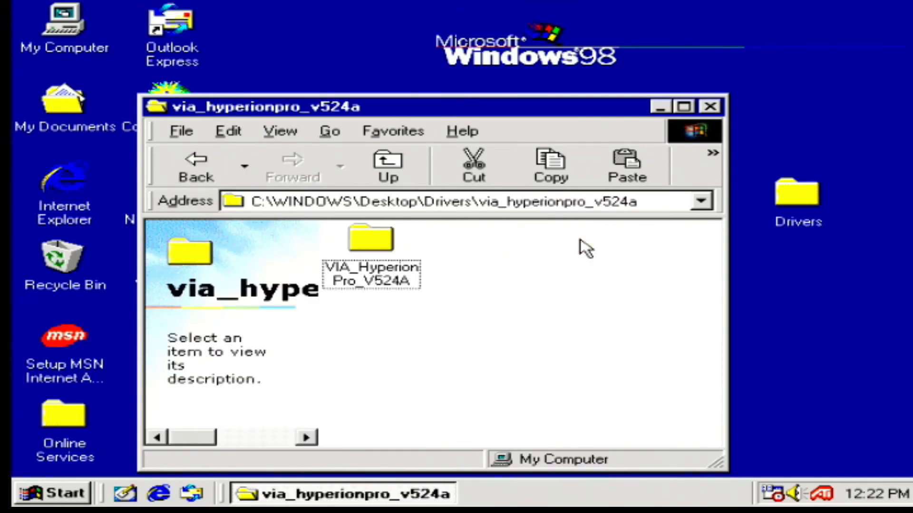
double_click(357, 240)
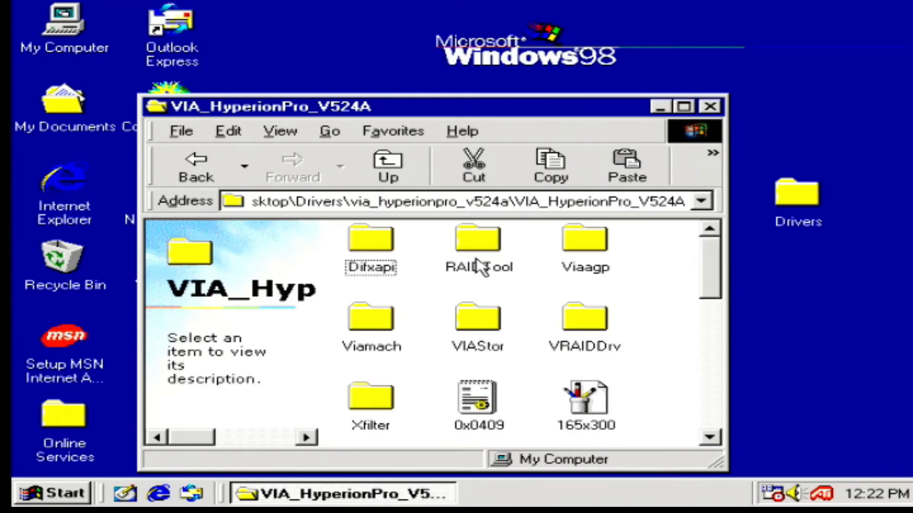
drag(715, 285, 709, 434)
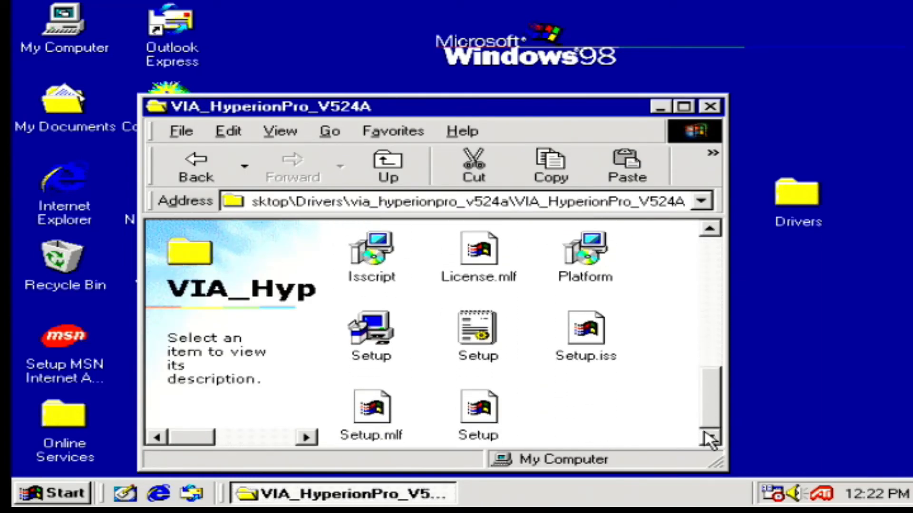
double_click(359, 343)
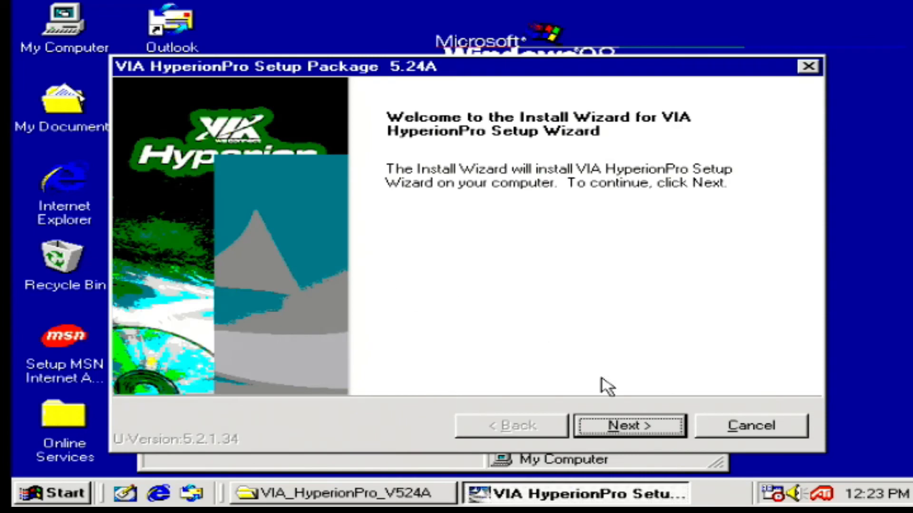
Step: Agree to the VIA license, run the installation of the chipset INF and PATA/SATA IDE components, and close the wizard and folder window
click(634, 428)
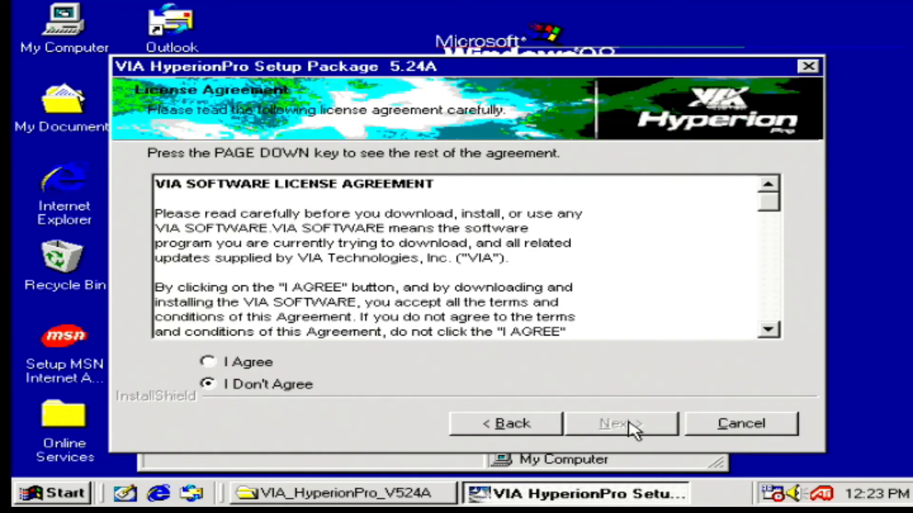
click(209, 364)
click(601, 425)
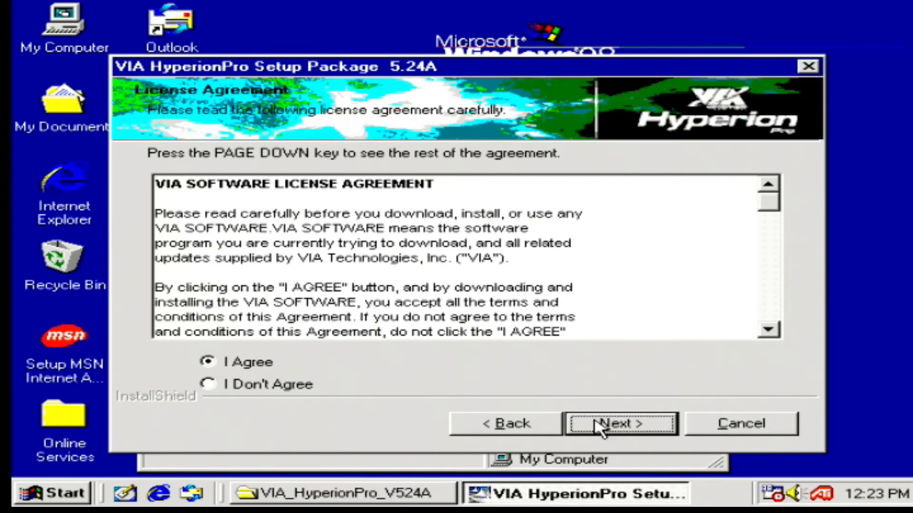
click(600, 426)
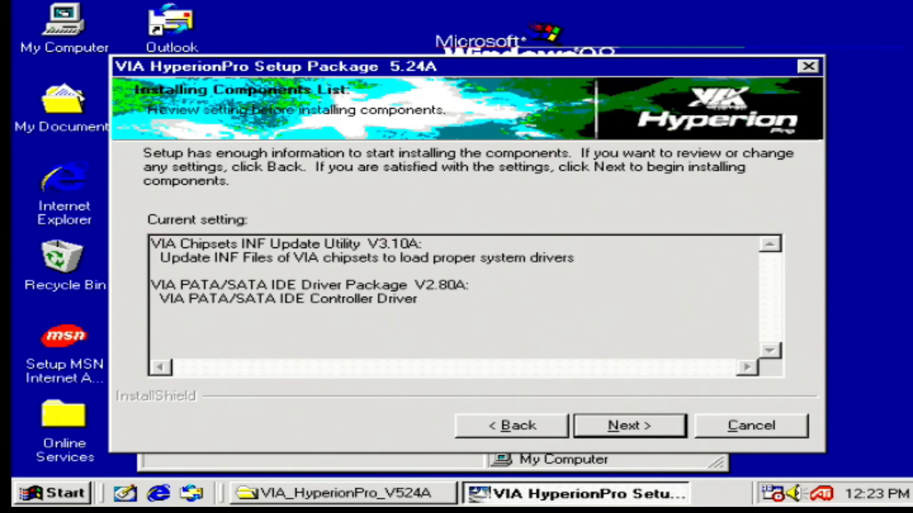
click(610, 431)
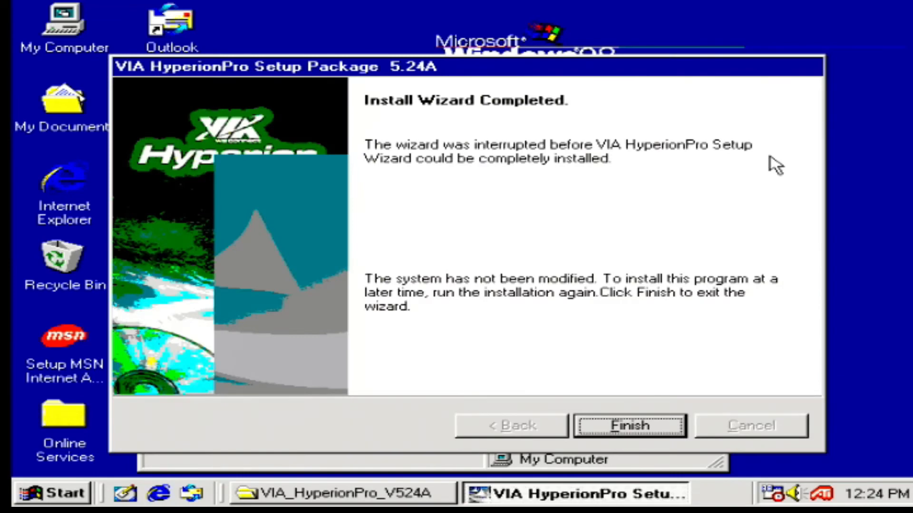
click(631, 427)
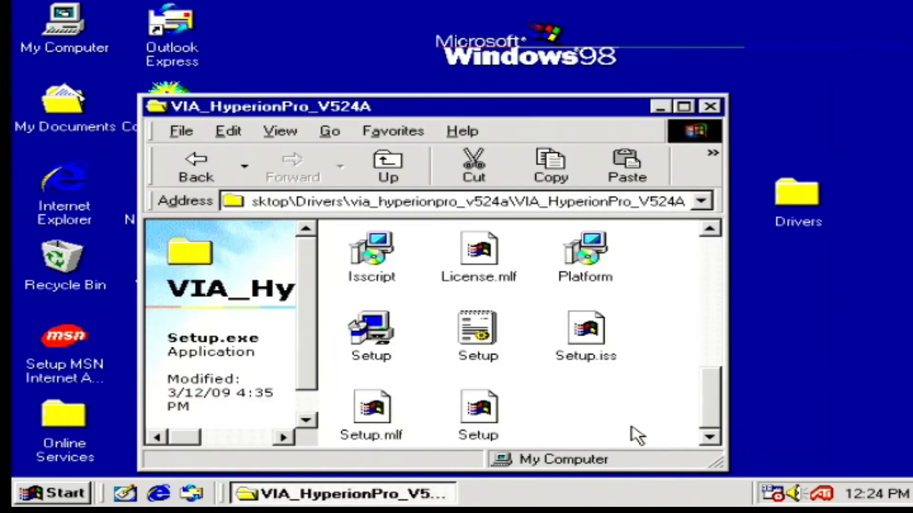
click(711, 106)
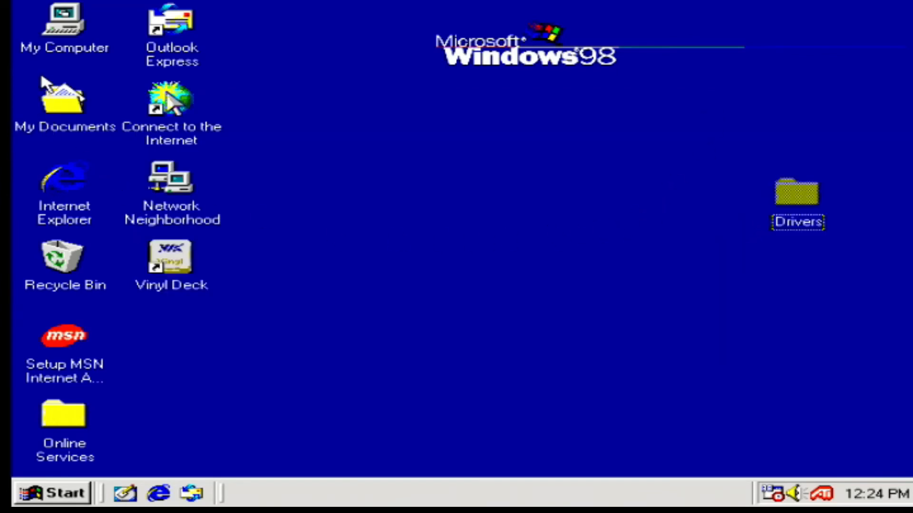
Step: Set the VIA Bus Master PCI IDE Controller's dual IDE channel setting to Only Primary IDE Channel enabled, and restart the computer
right_click(77, 22)
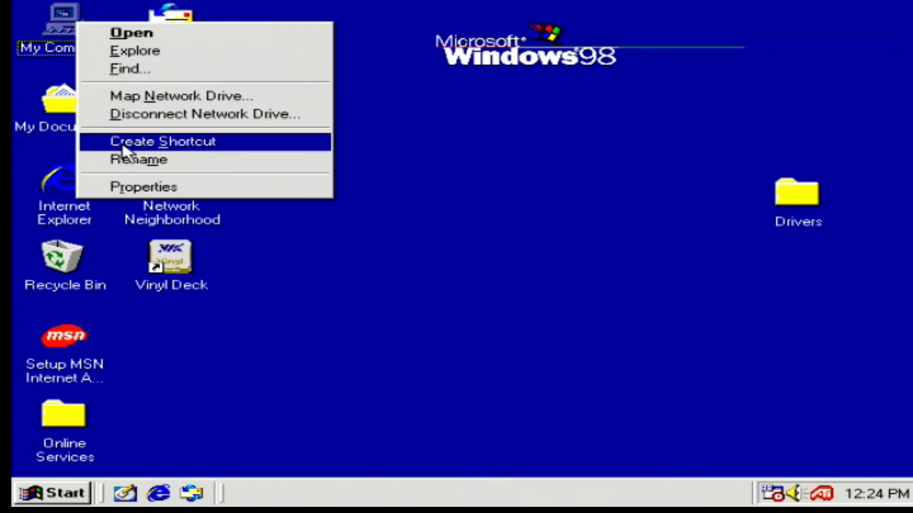
click(144, 187)
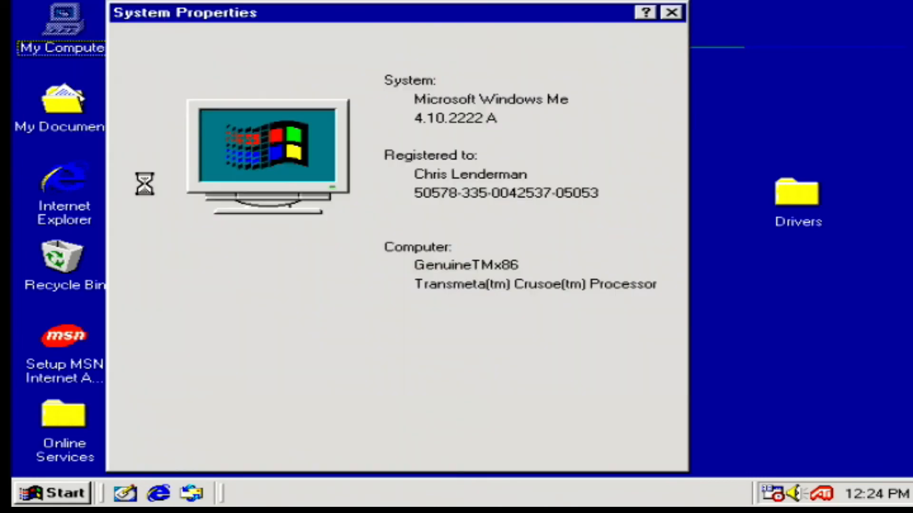
click(240, 42)
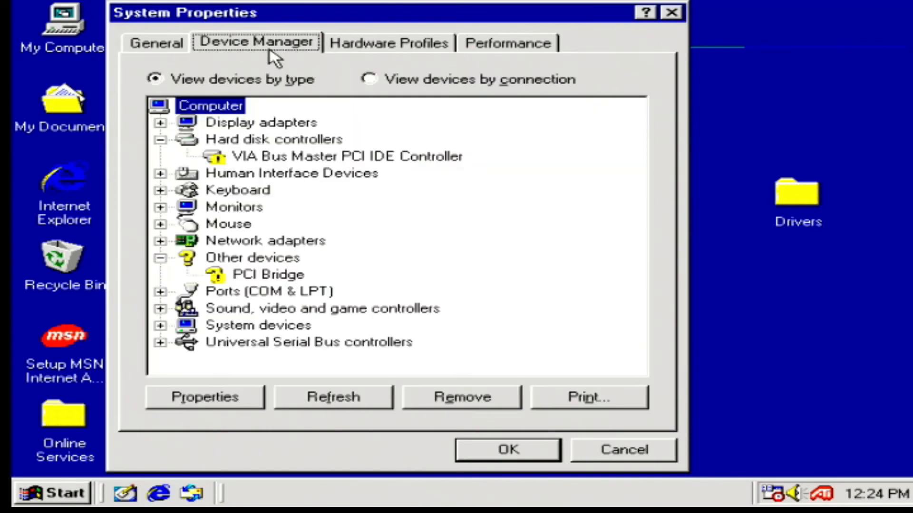
click(322, 155)
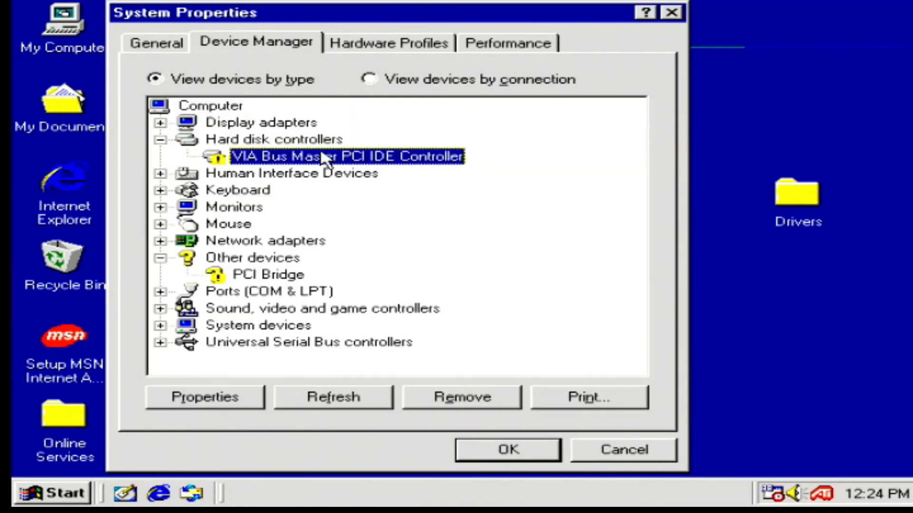
double_click(323, 157)
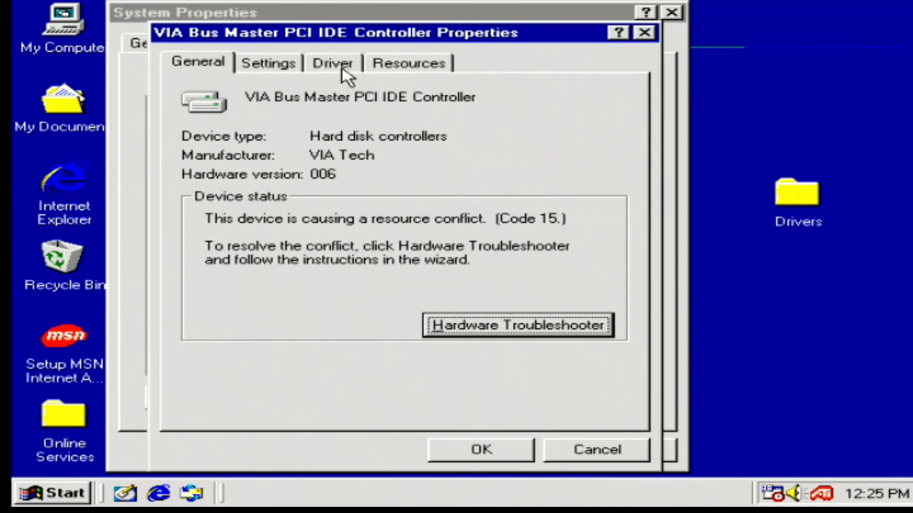
click(294, 64)
click(311, 178)
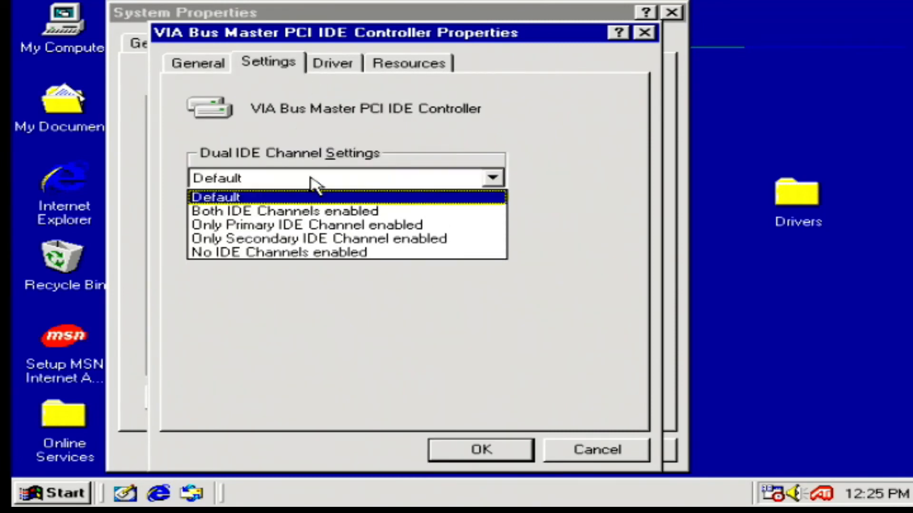
click(315, 226)
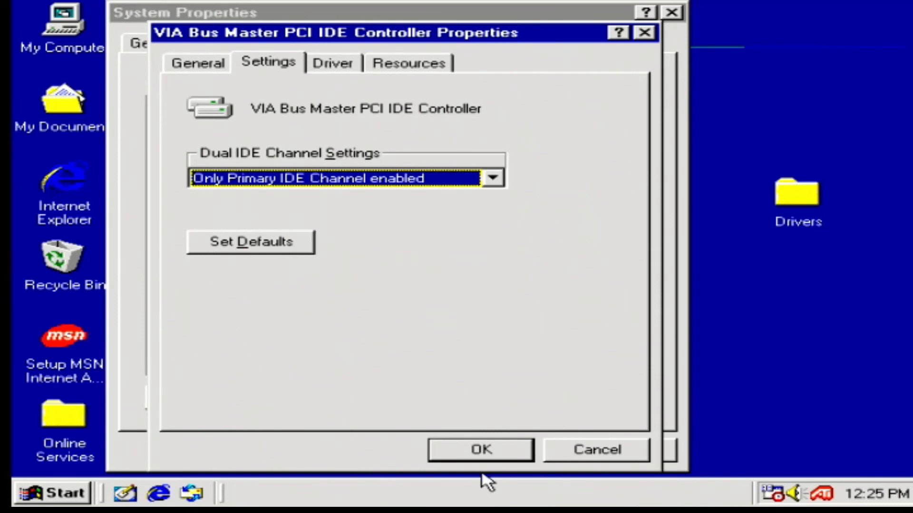
click(488, 450)
click(490, 454)
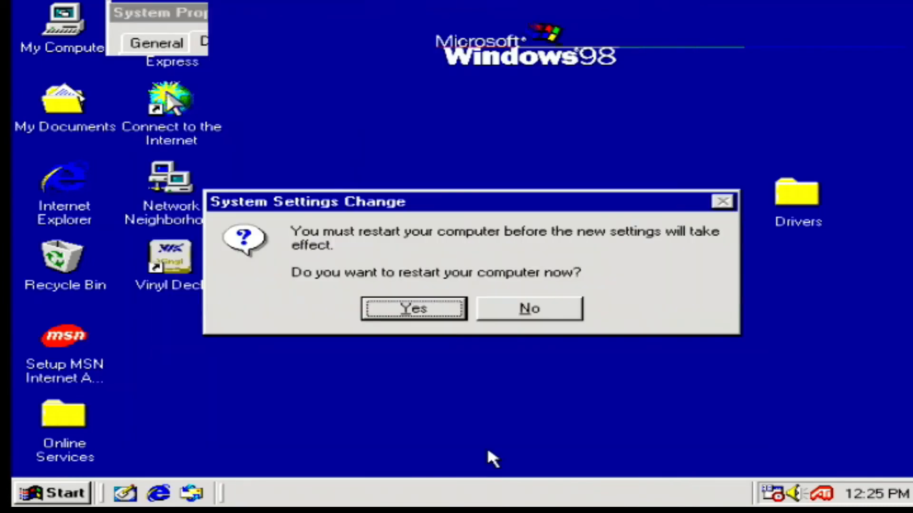
key(Return)
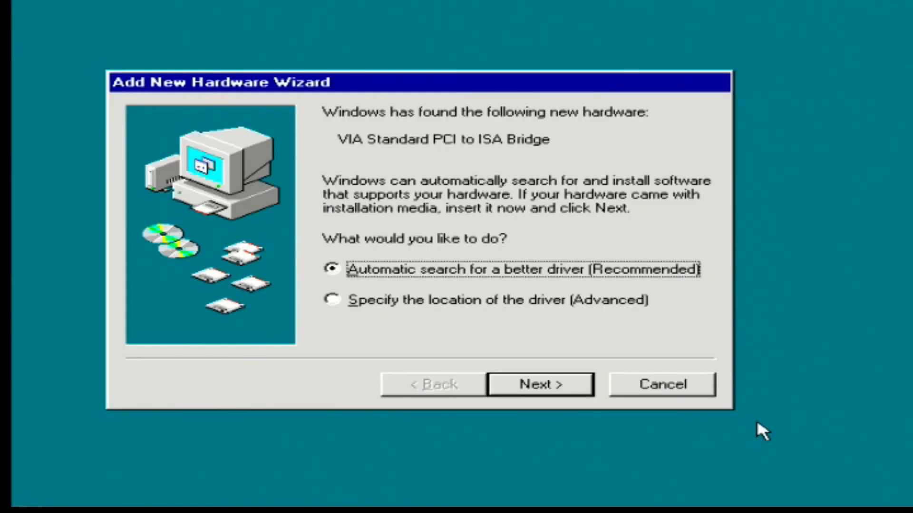
Step: Install the VIA Standard PCI to ISA Bridge driver using the automatic search for a better driver
click(546, 386)
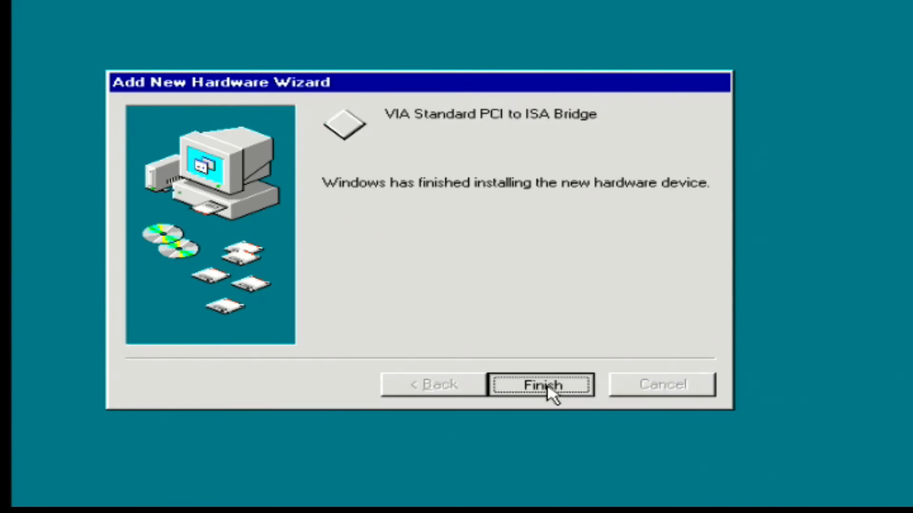
click(547, 386)
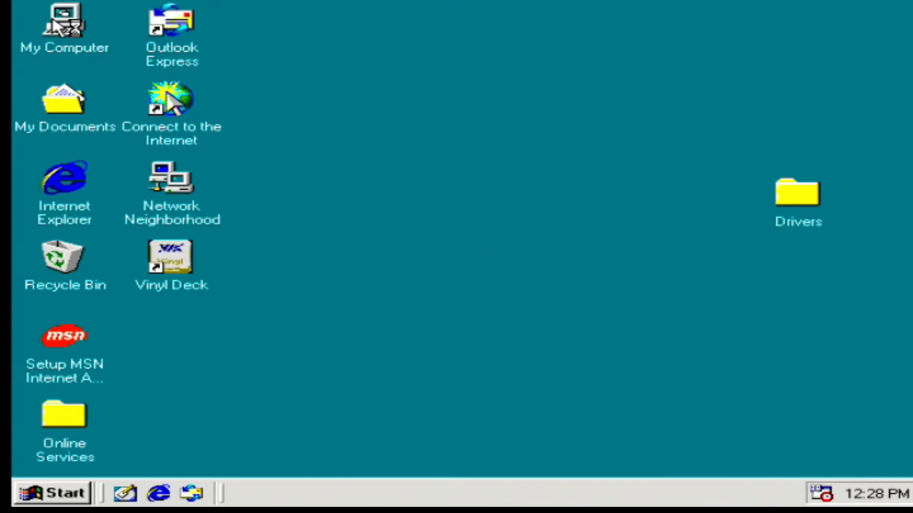
Step: Open the properties of the PCI Bridge listed under Other devices in Device Manager to check its status
click(51, 20)
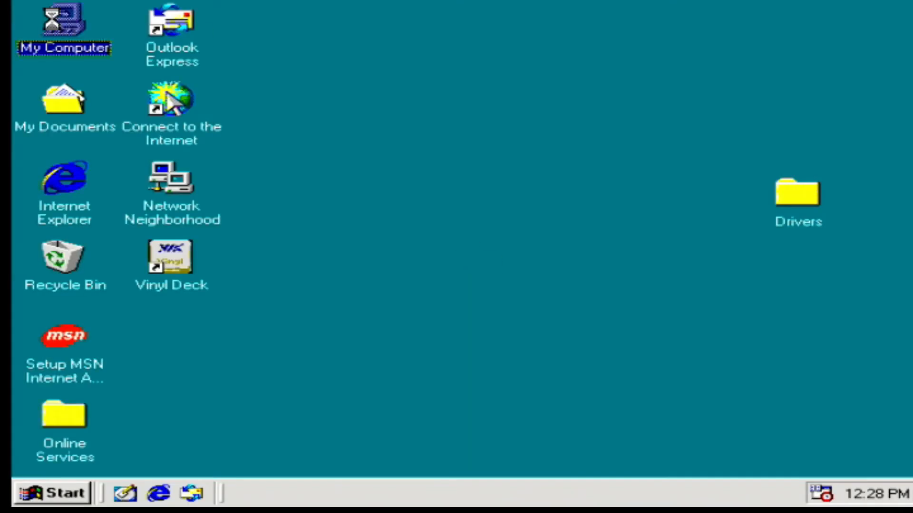
right_click(51, 20)
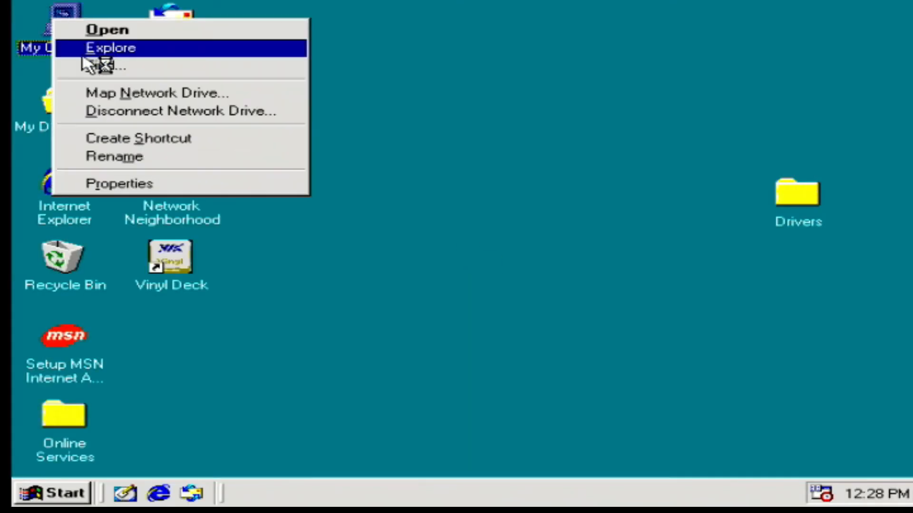
click(97, 184)
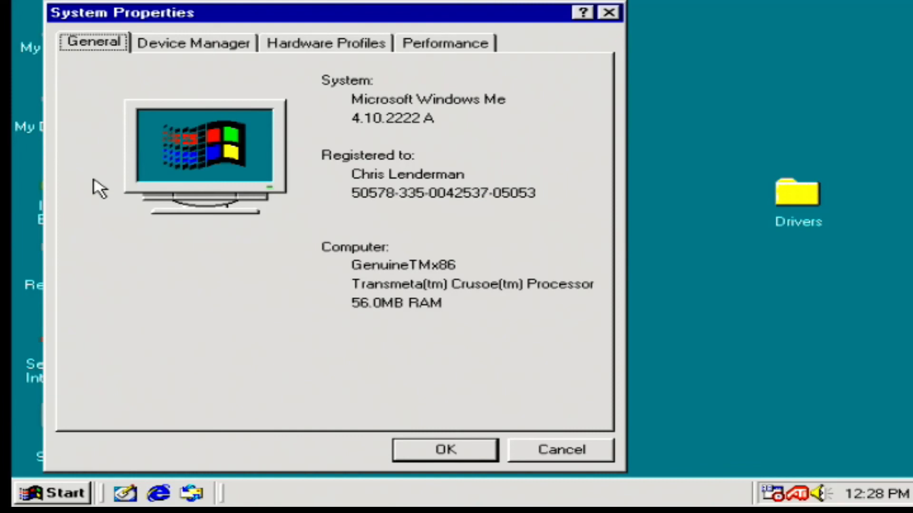
click(160, 43)
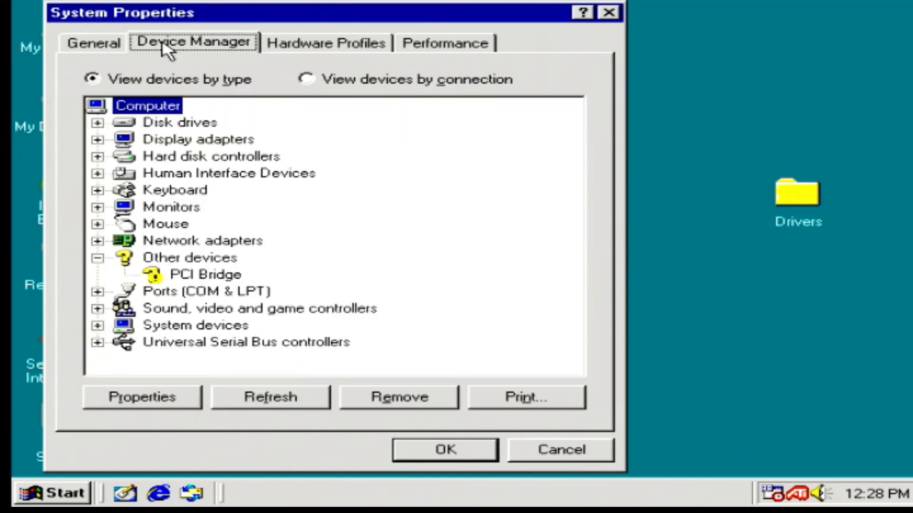
double_click(202, 272)
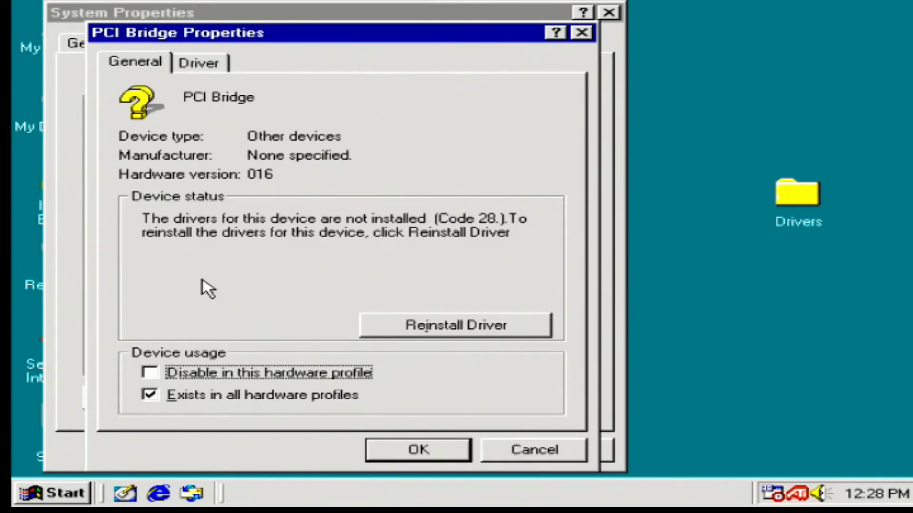
Step: Start reinstalling the PCI Bridge driver and specify the Win98 folder inside the desktop Drivers folder as the search location
click(385, 326)
click(521, 324)
click(548, 402)
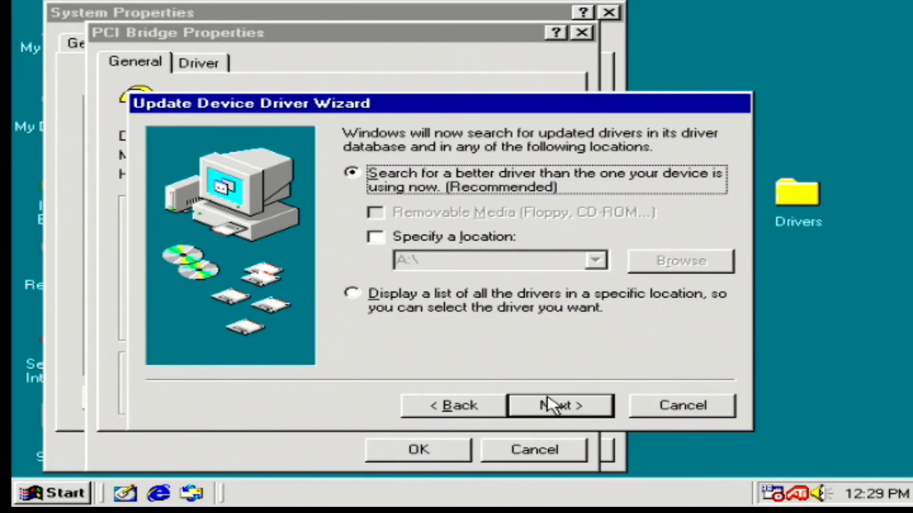
click(453, 238)
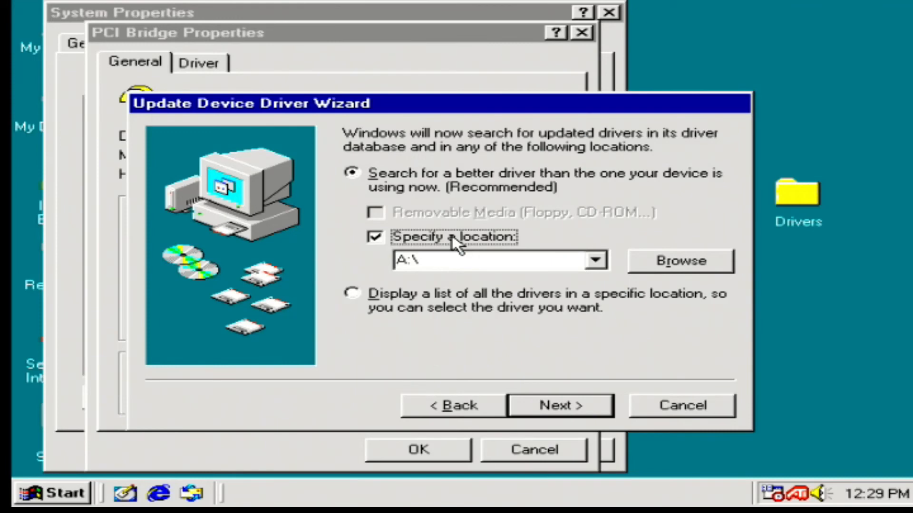
click(641, 257)
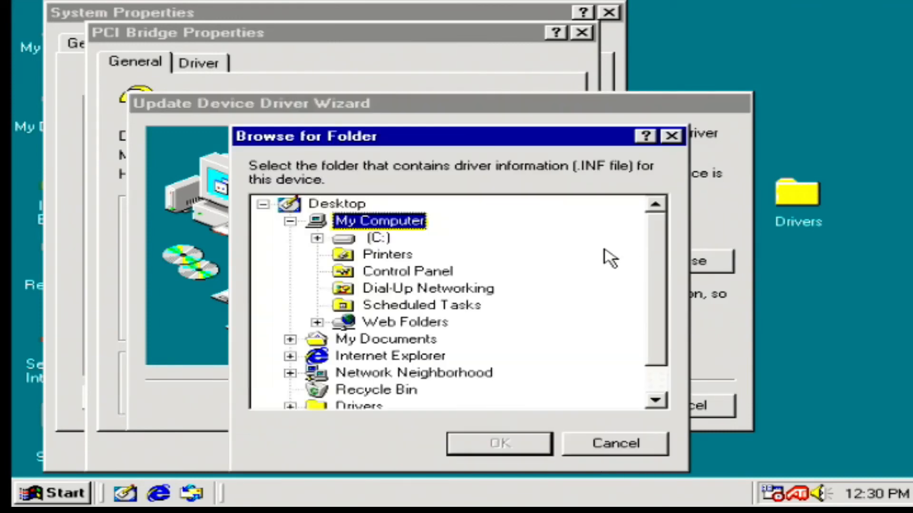
click(290, 221)
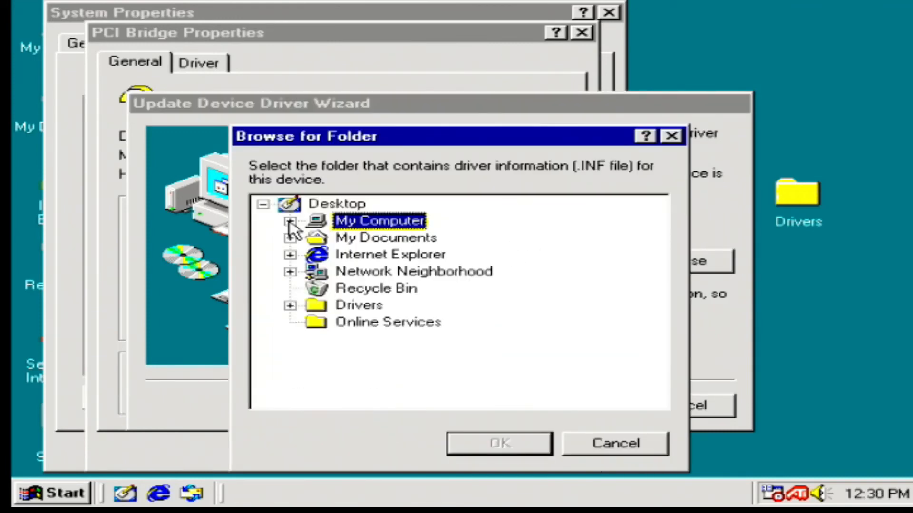
click(289, 304)
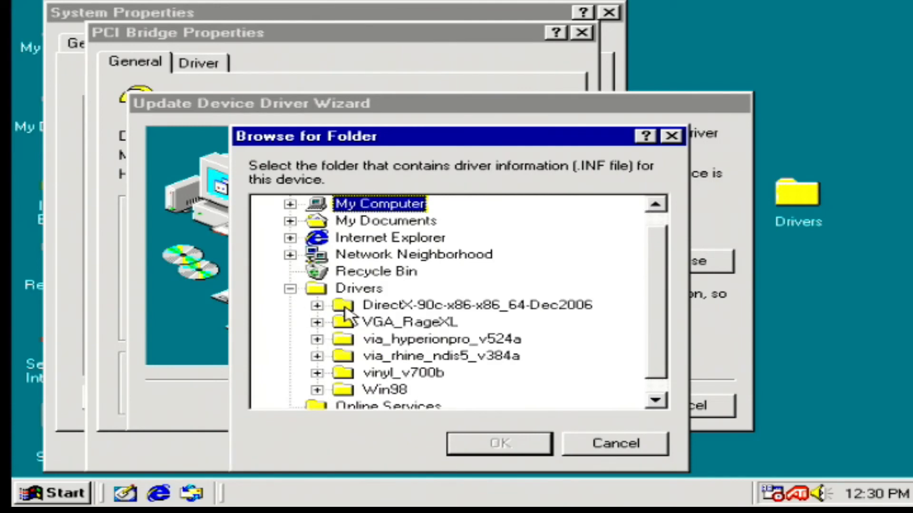
click(348, 395)
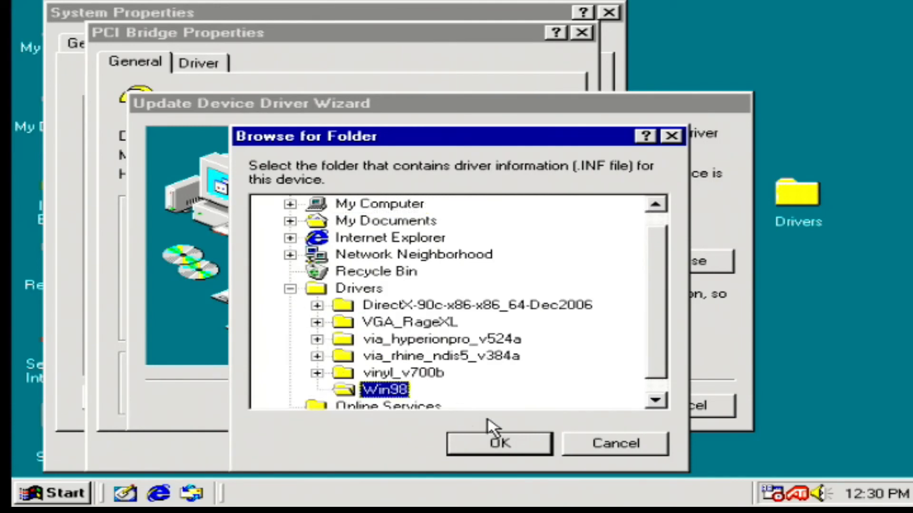
click(494, 445)
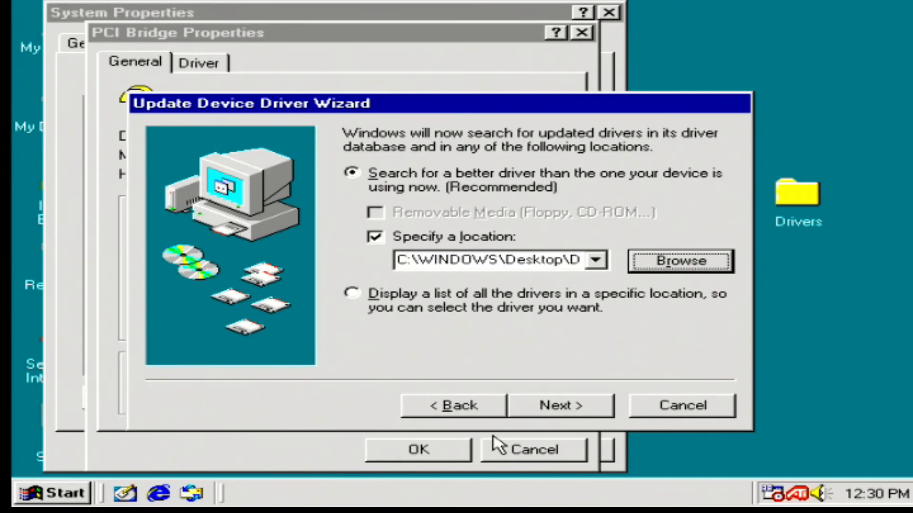
Step: Install the VIA Tech Power Management Controller driver, finish the wizard, and close the device and system properties
click(551, 414)
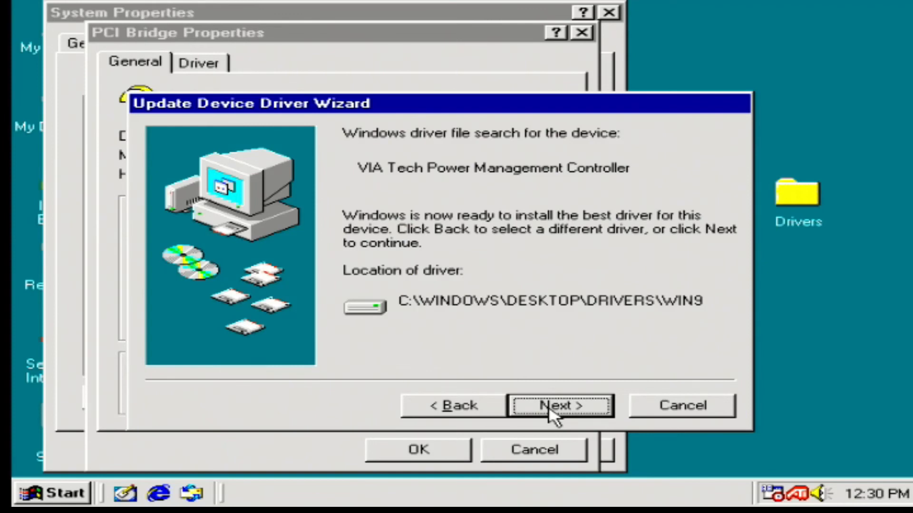
click(552, 413)
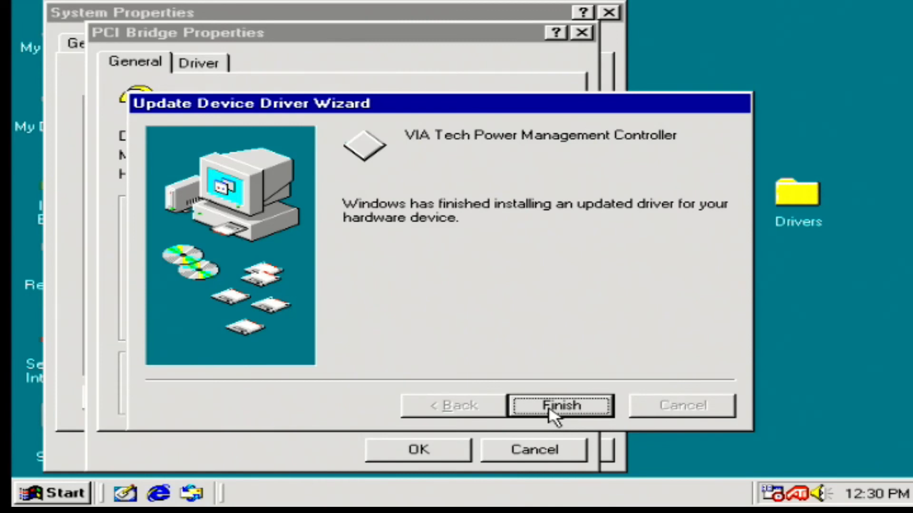
click(540, 412)
click(426, 452)
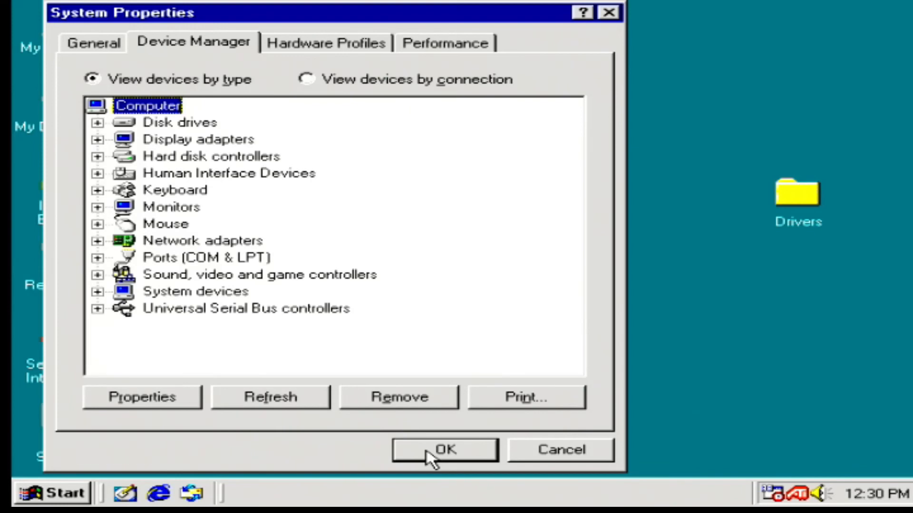
click(430, 455)
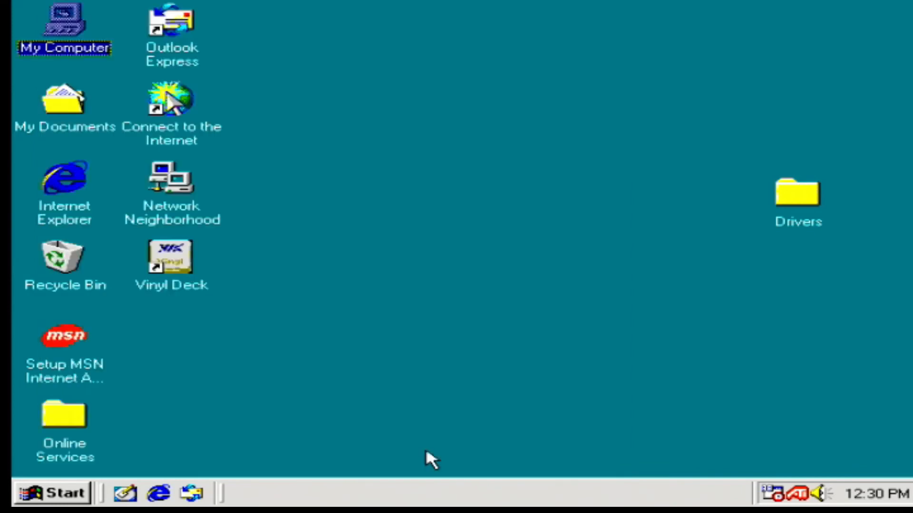
Step: Reopen the computer's system properties, review the Device Manager list for devices without drivers, and close the dialog
right_click(68, 18)
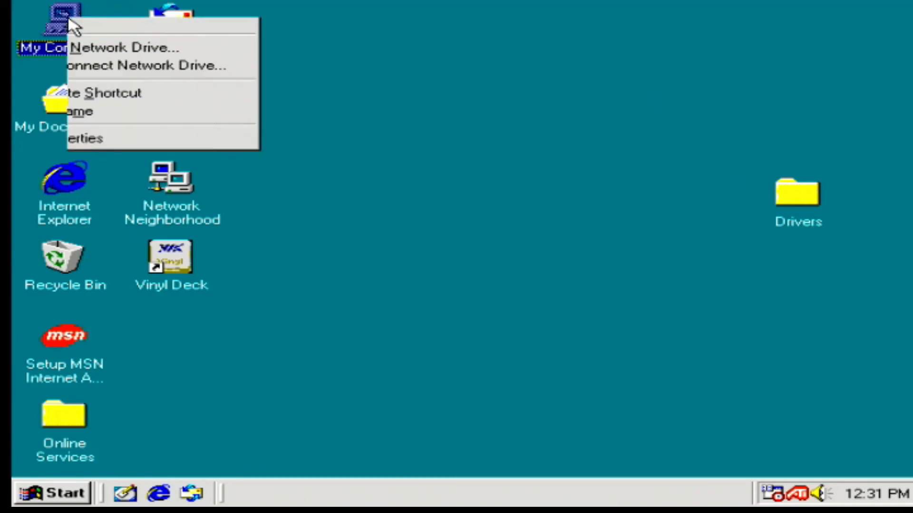
click(120, 181)
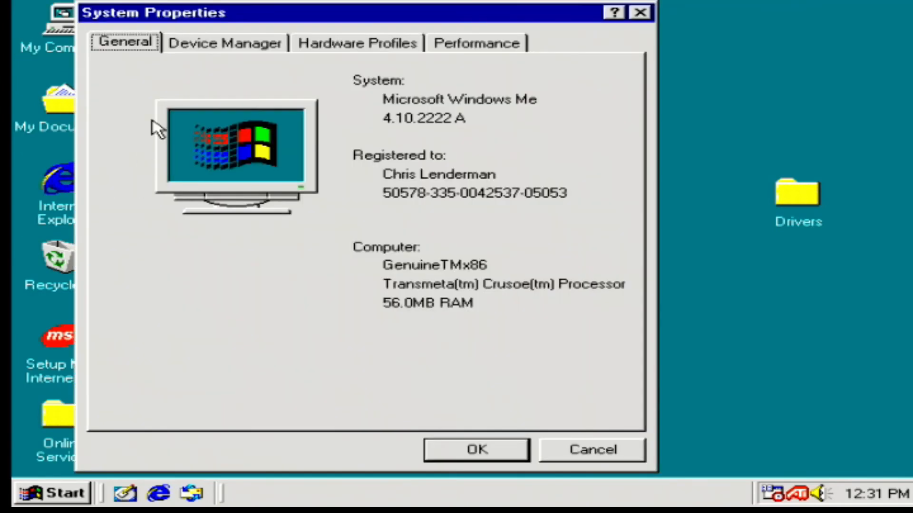
click(206, 41)
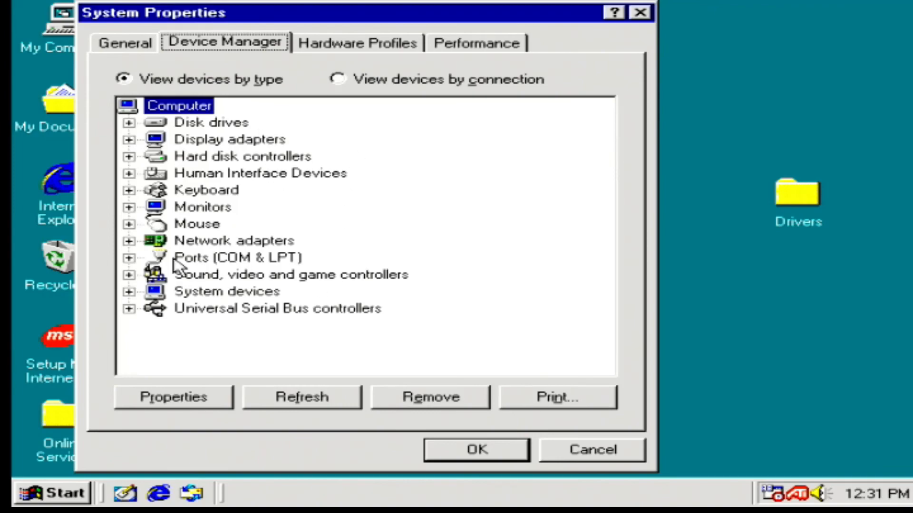
click(500, 450)
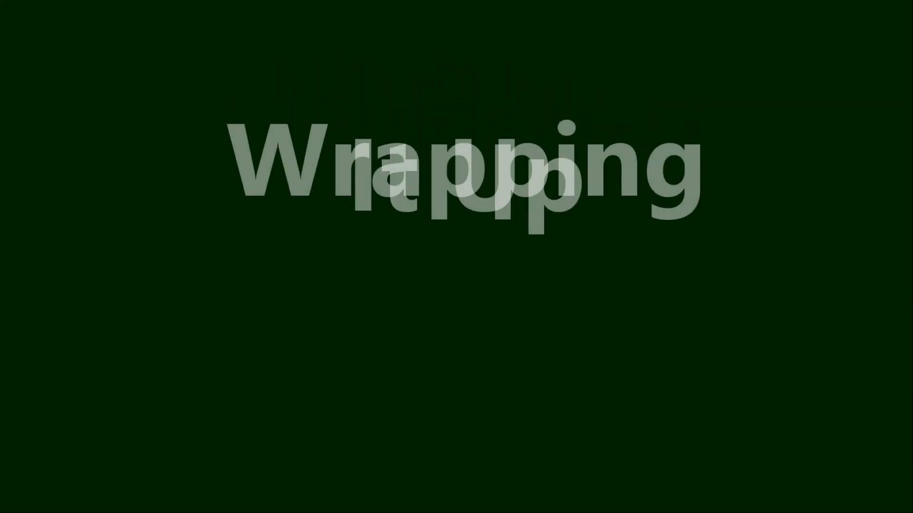